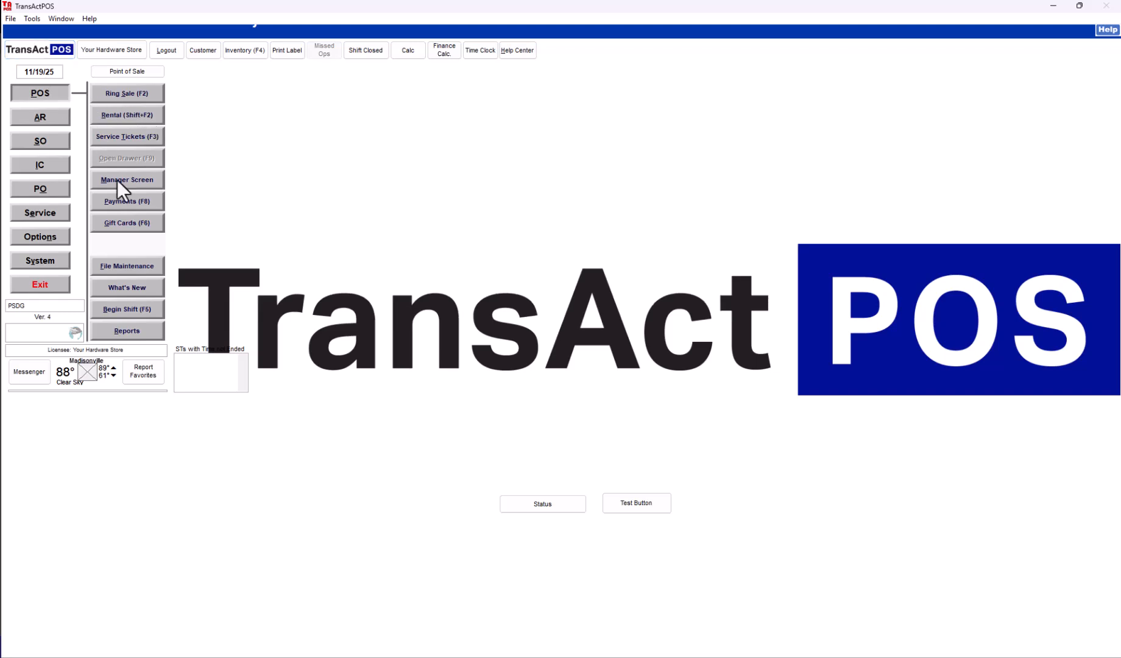
Step: Log in to File Maintenance with the user ID
left_click(135, 267)
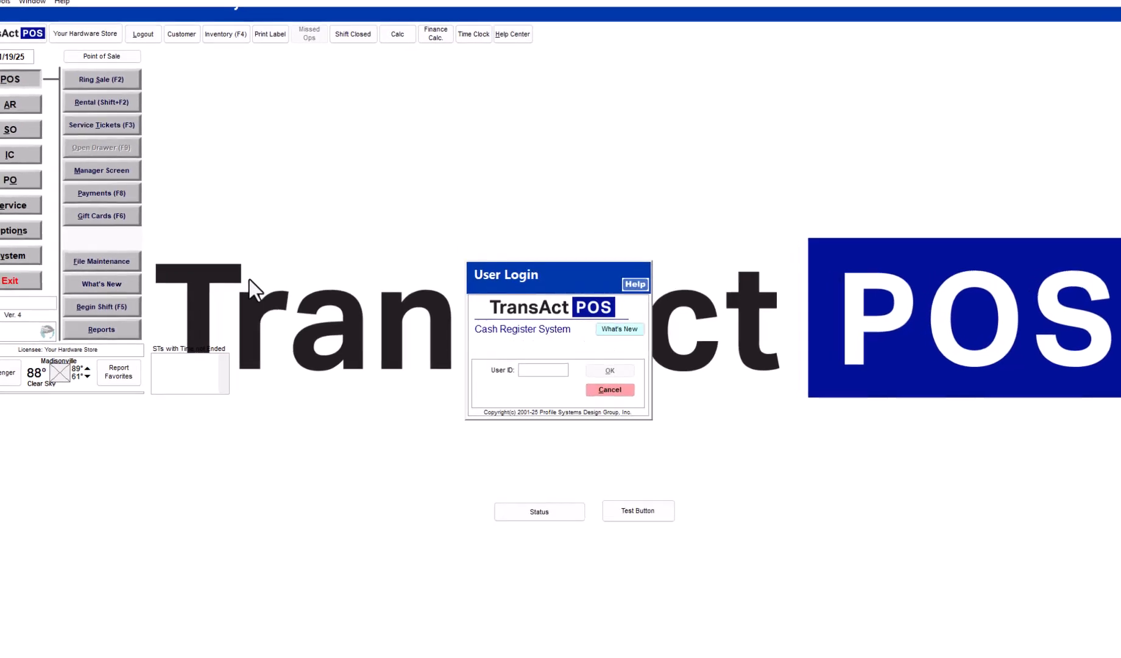
type("***")
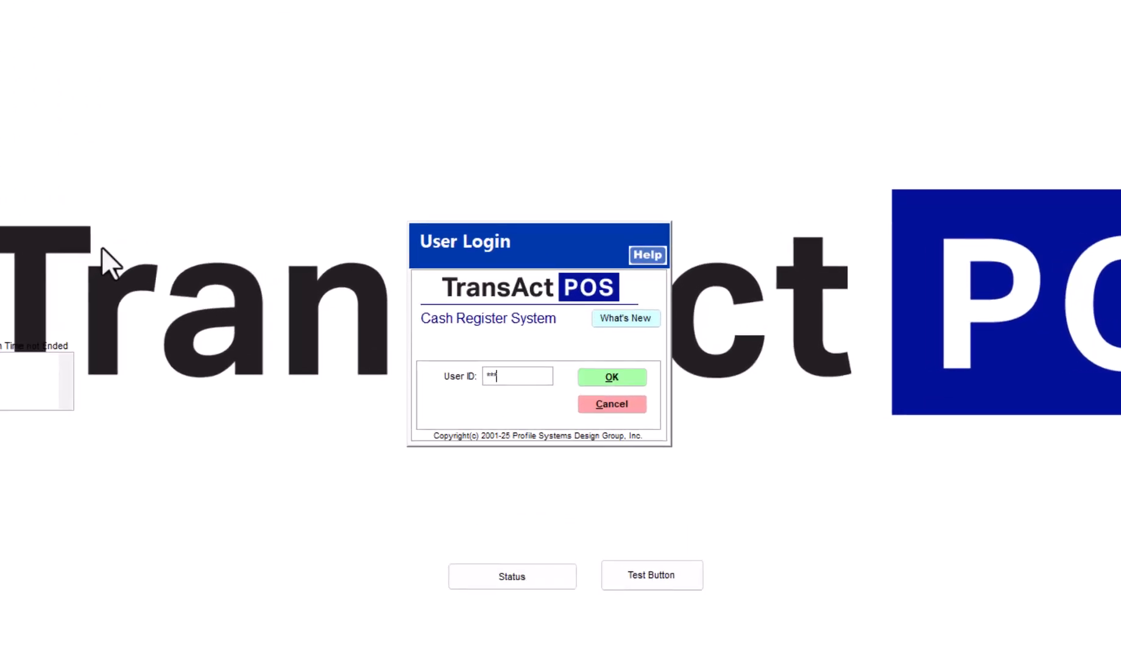
key("Return")
Step: Open the CANNING SALES promotion's properties listing its items and promo prices
left_click(586, 292)
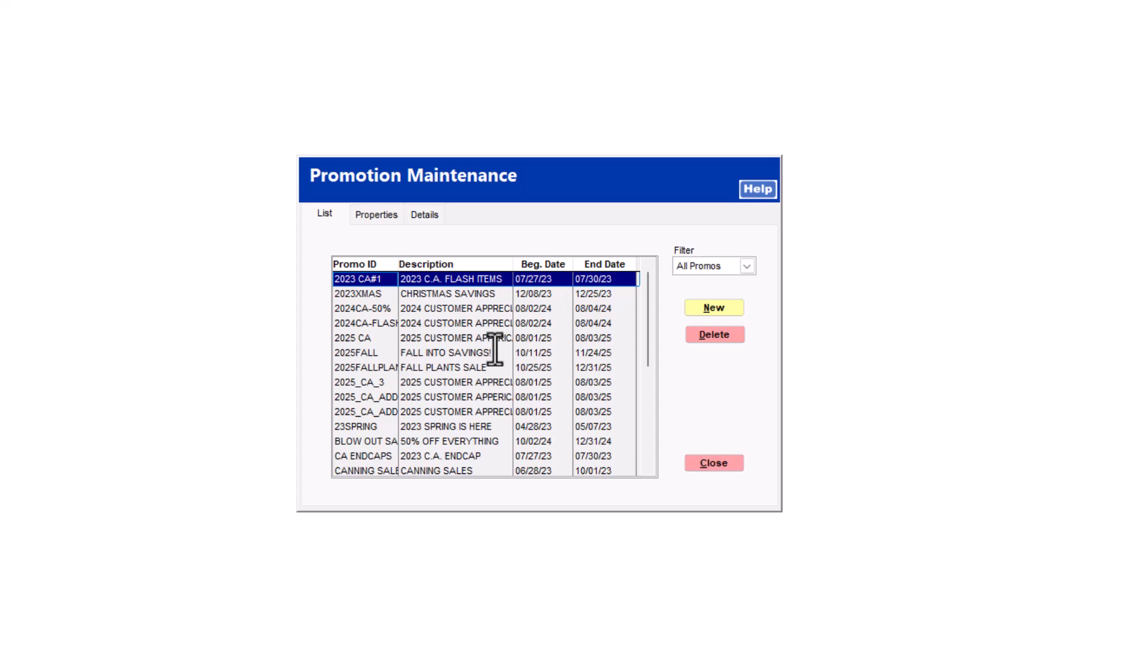
scroll(481, 352, "down", 1)
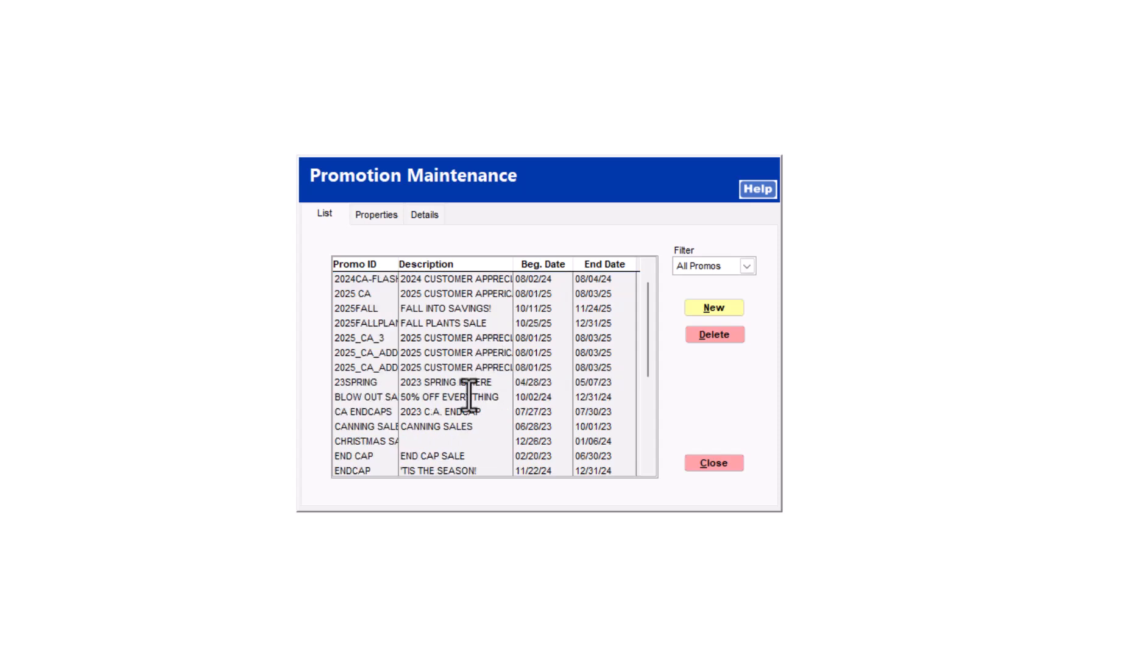
left_click(445, 426)
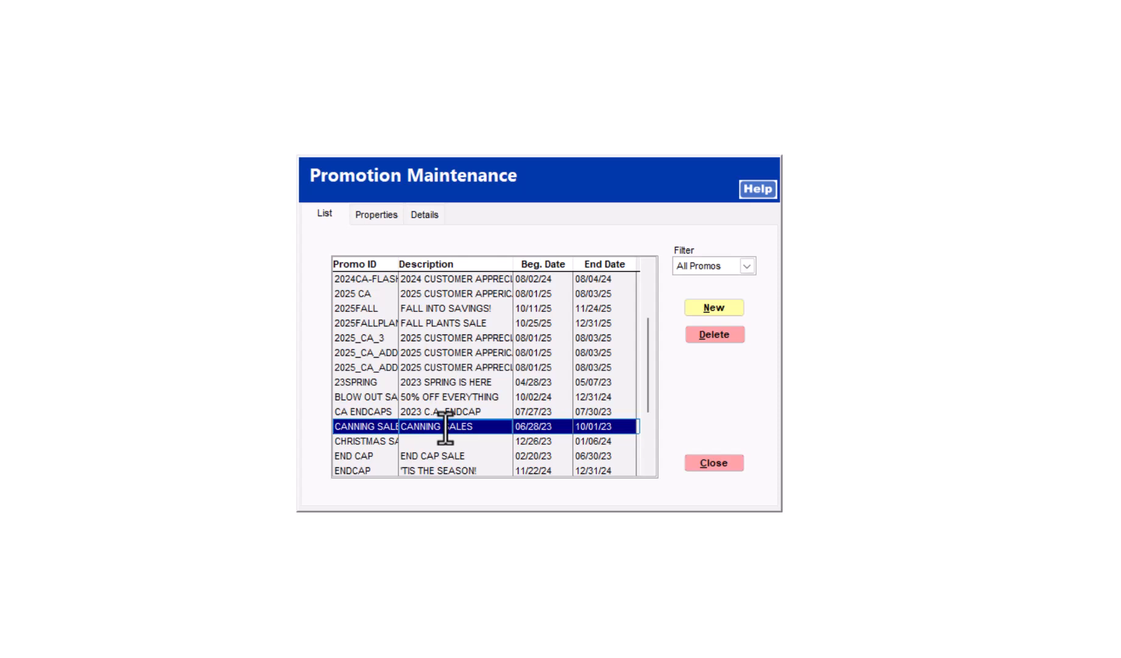
left_click(369, 216)
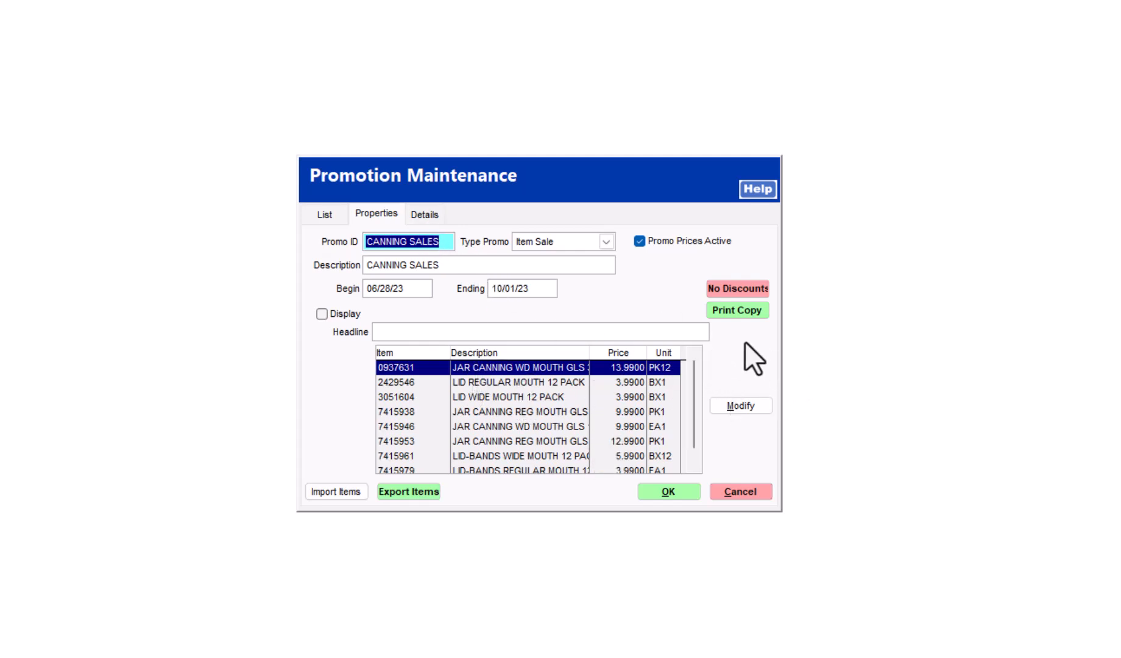
left_click(740, 406)
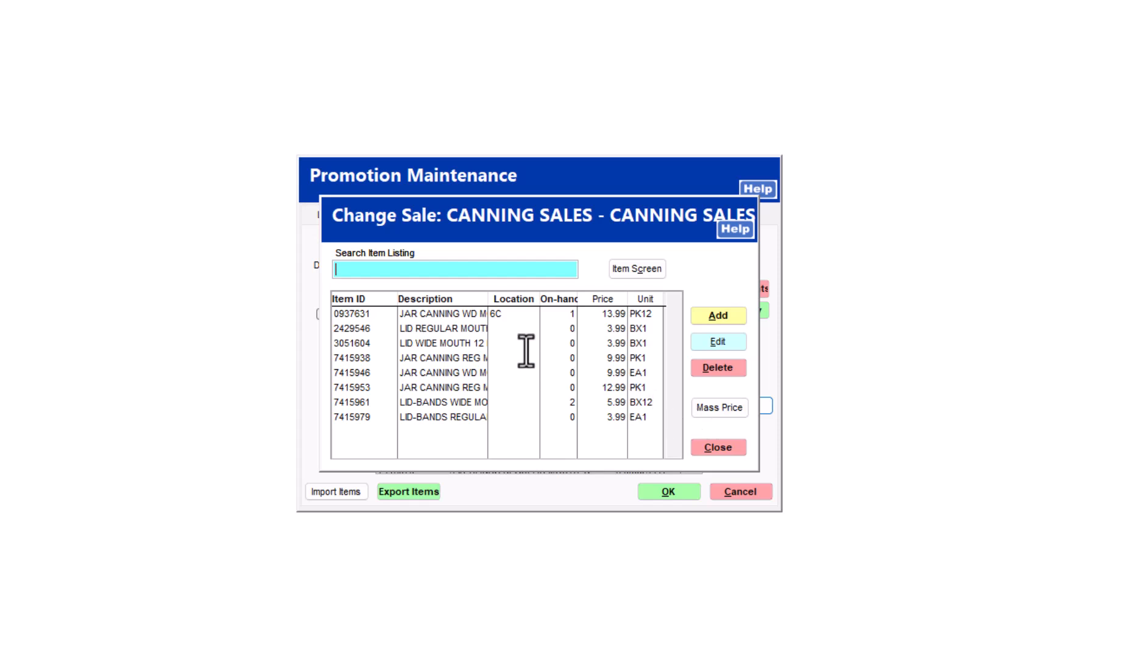
left_click(462, 329)
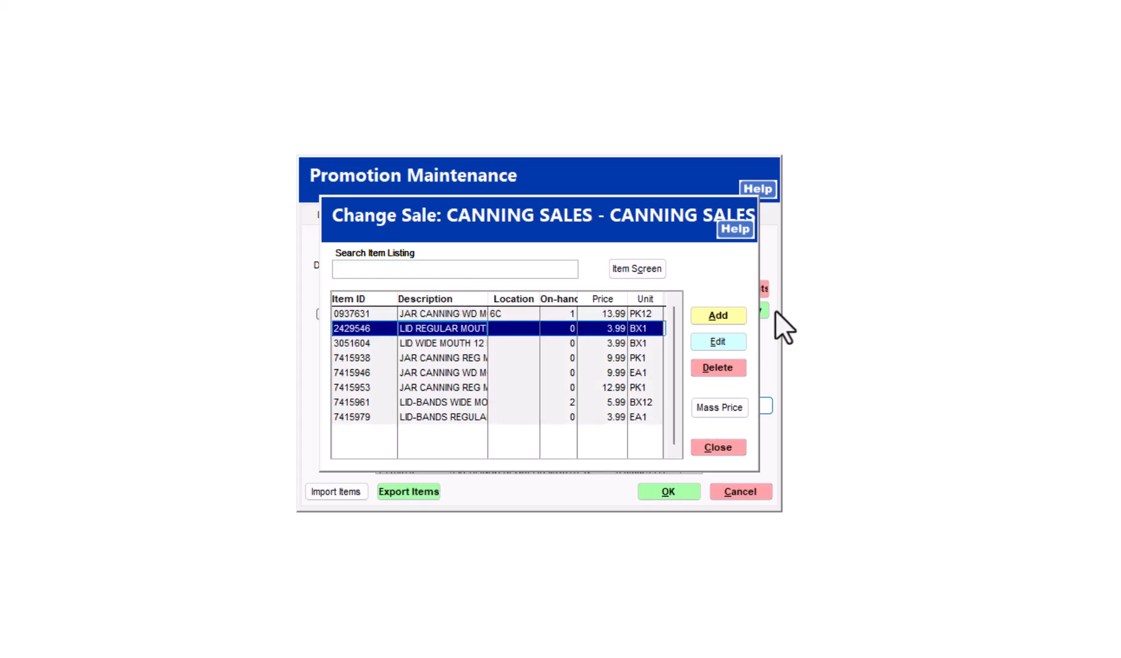
left_click(725, 342)
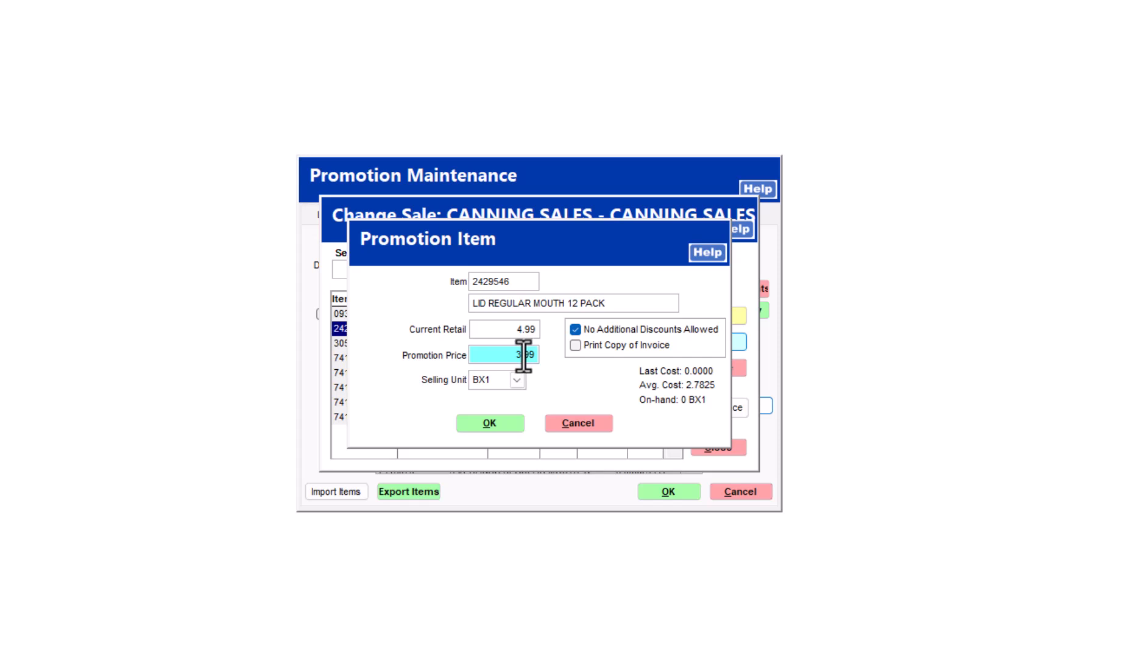
left_click(499, 421)
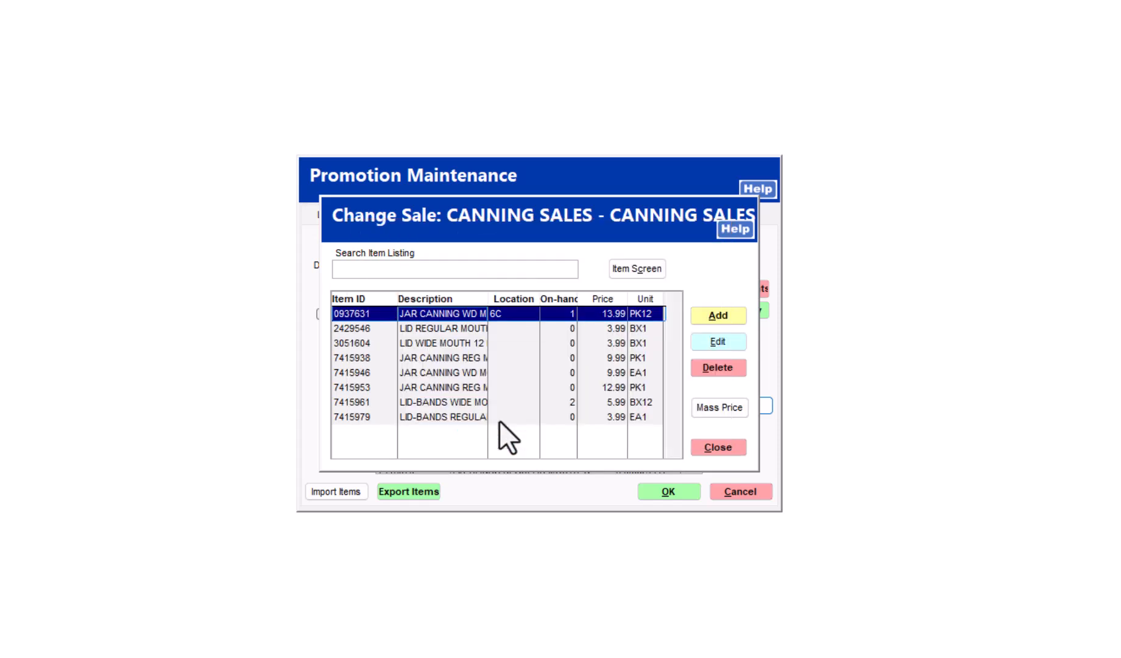
left_click(718, 447)
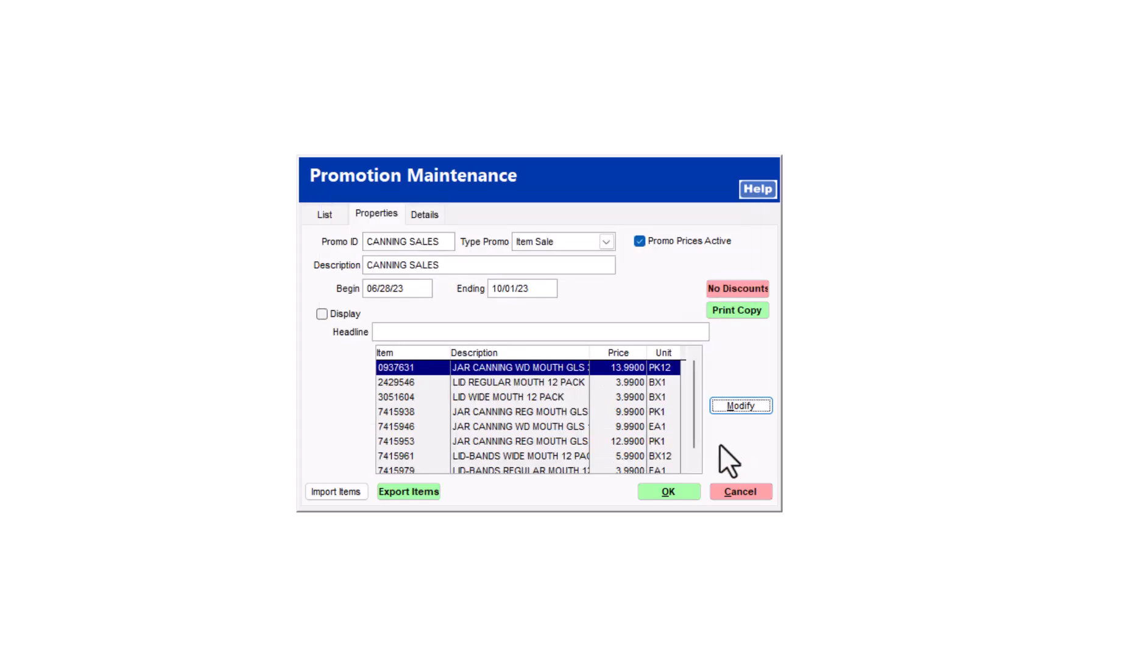
Step: From the promotion's Details, start printing labels to reach the promo-price versus current-retail choice
left_click(434, 216)
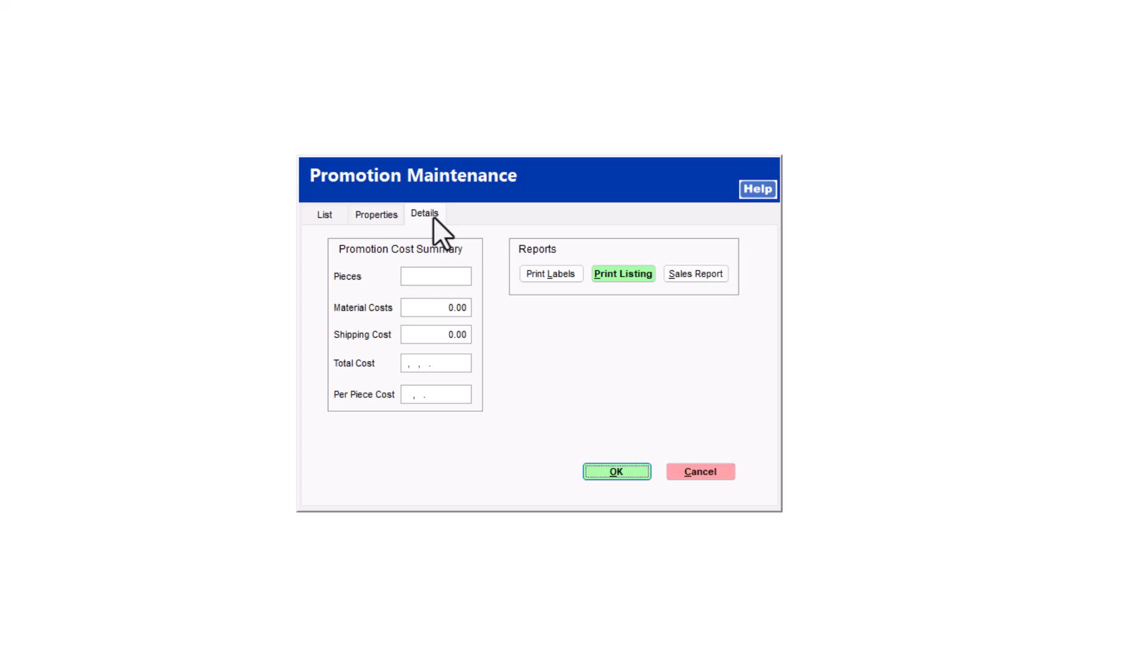
left_click(550, 273)
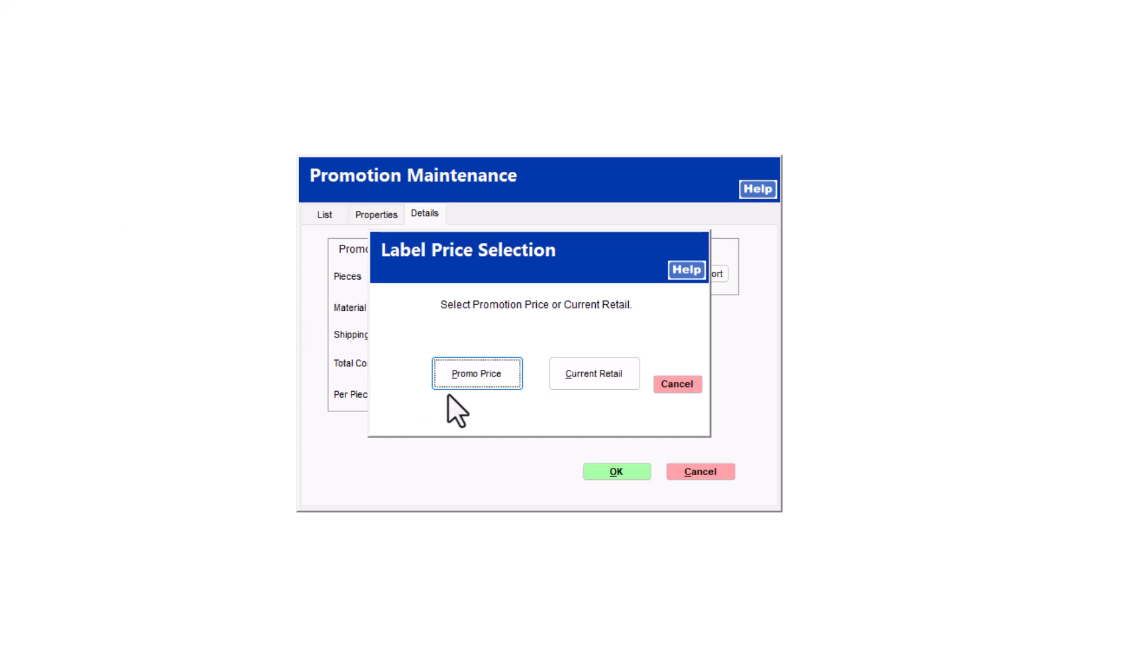
Step: Print the 4X4 labels at promotion price to _SalesCards.pdf, replacing the existing file
left_click(472, 377)
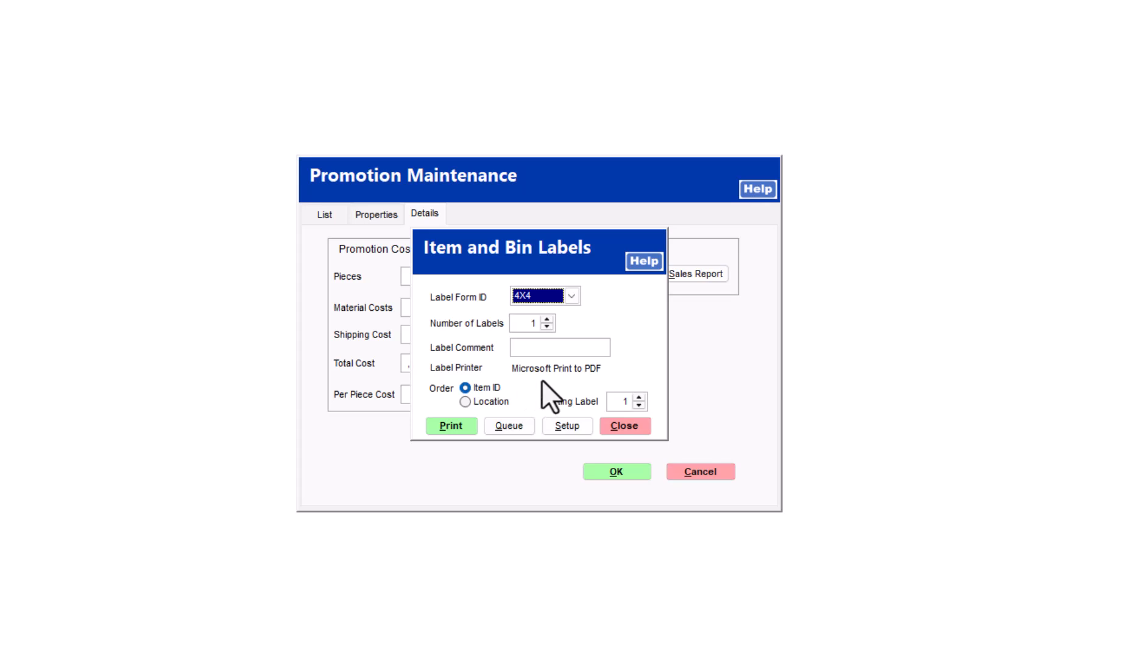
left_click(455, 429)
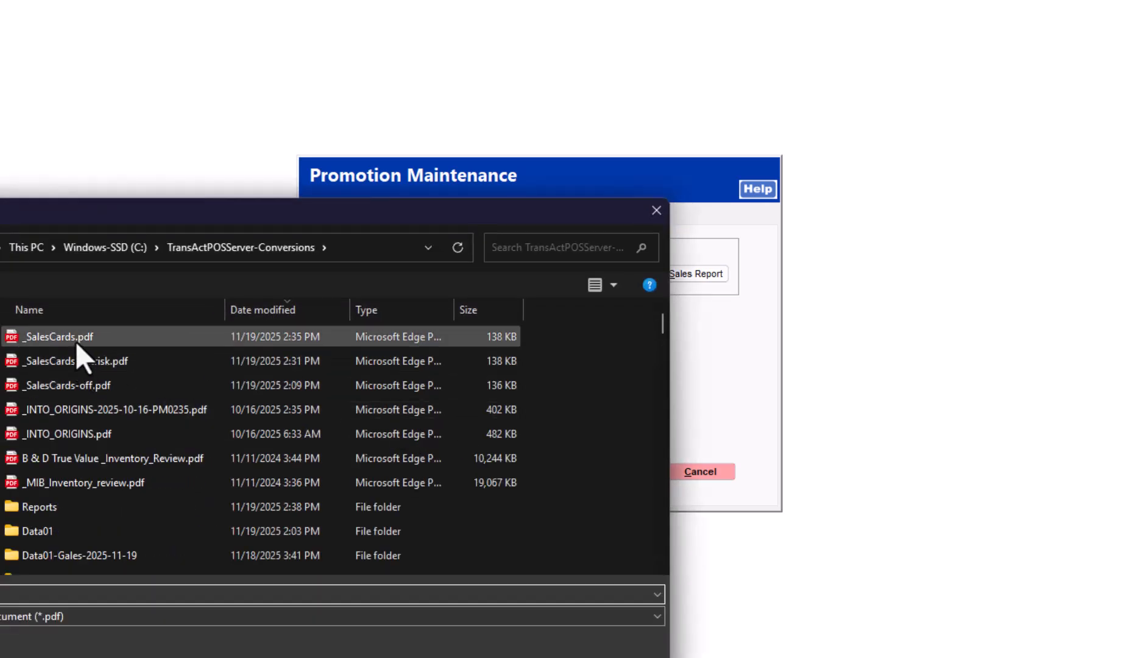
left_click(76, 341)
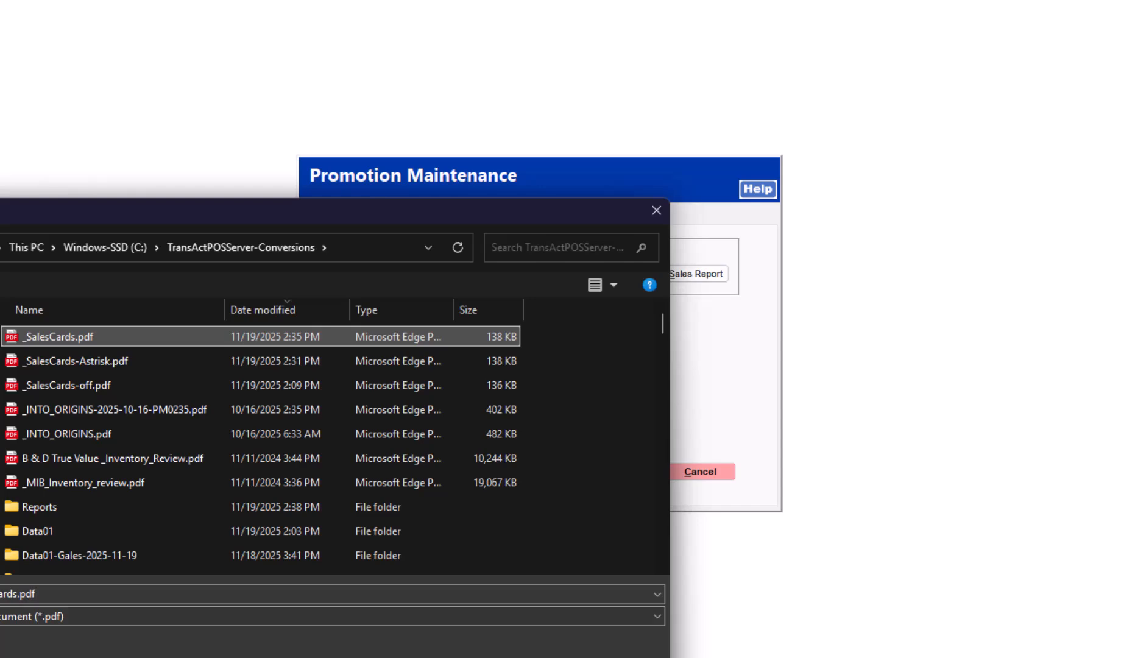
key("Return")
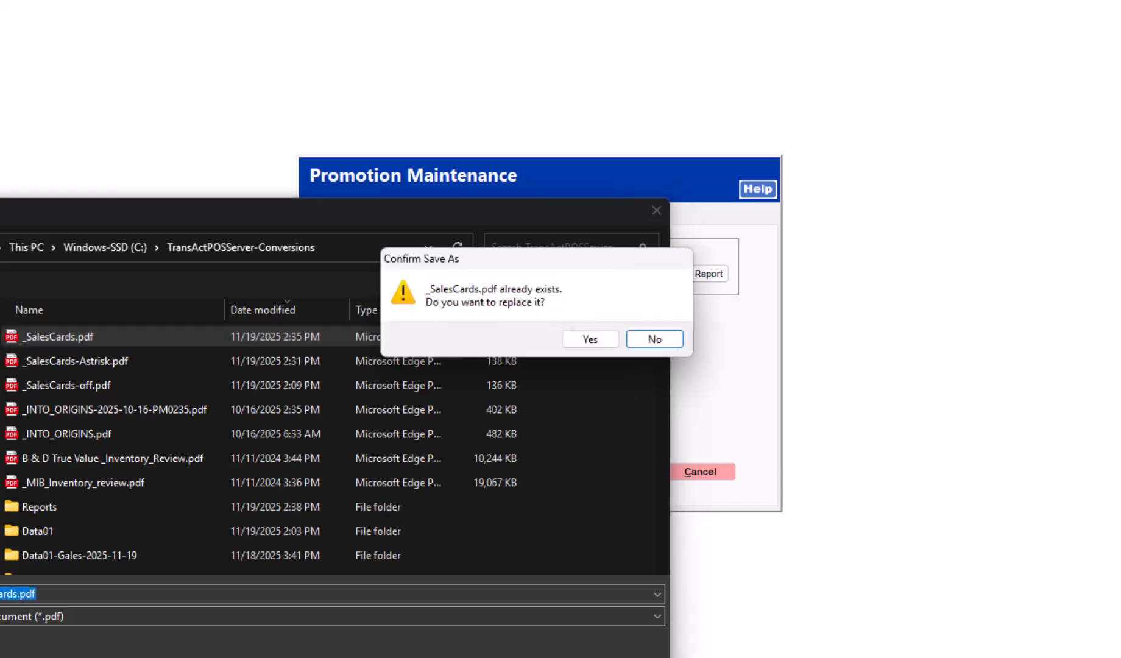
left_click(599, 341)
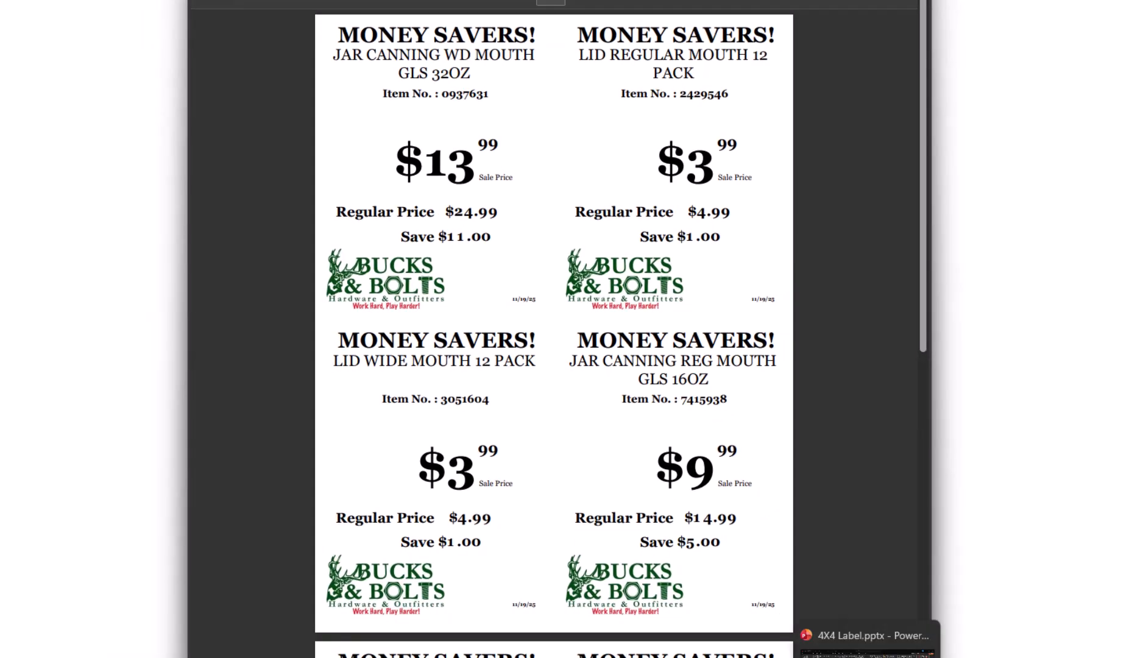
Step: Review the MONEY SAVERS! label PDF, then return to the TransAct POS window
left_click(872, 656)
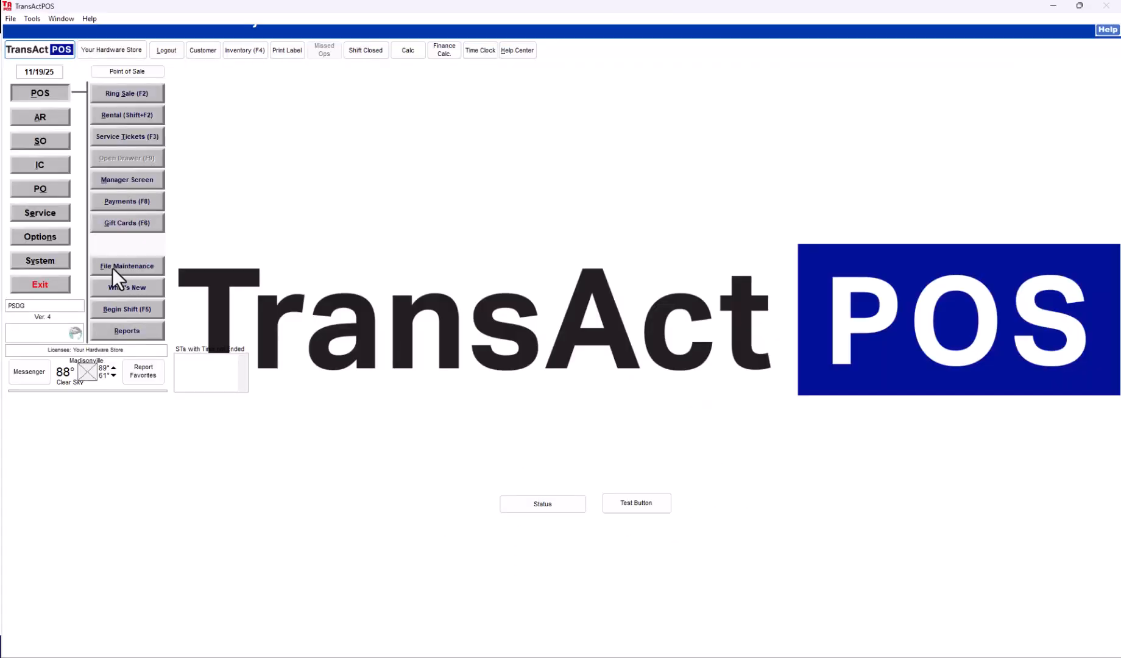
Step: Open the 4X4 Promotional Card label's properties in the Form/Label Editor
left_click(39, 262)
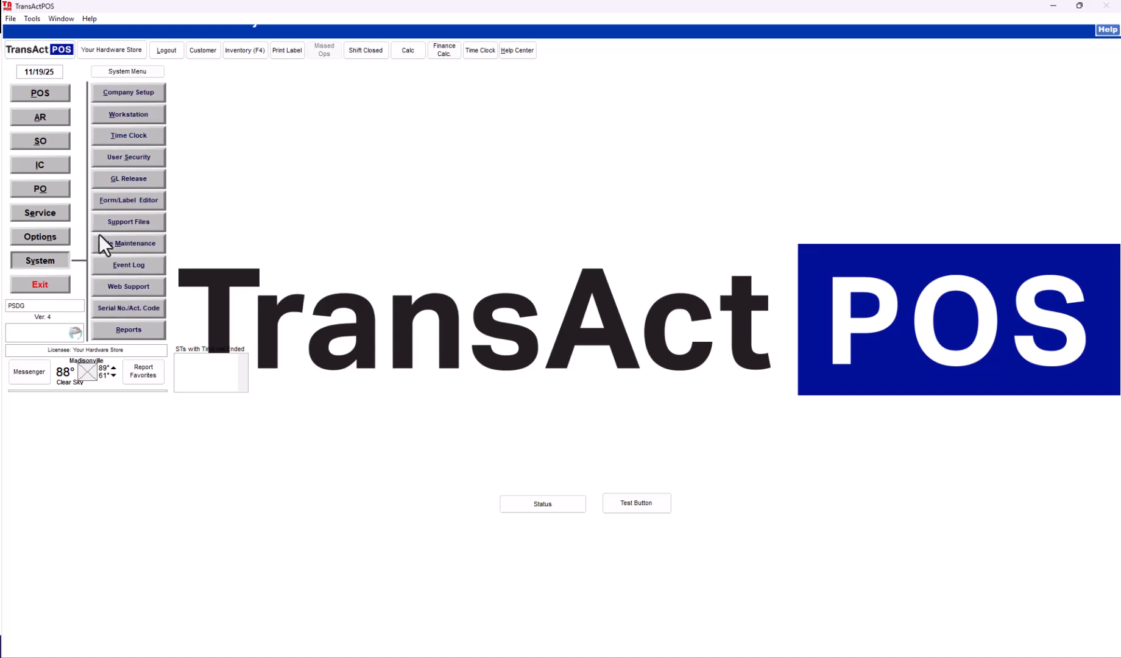
left_click(131, 202)
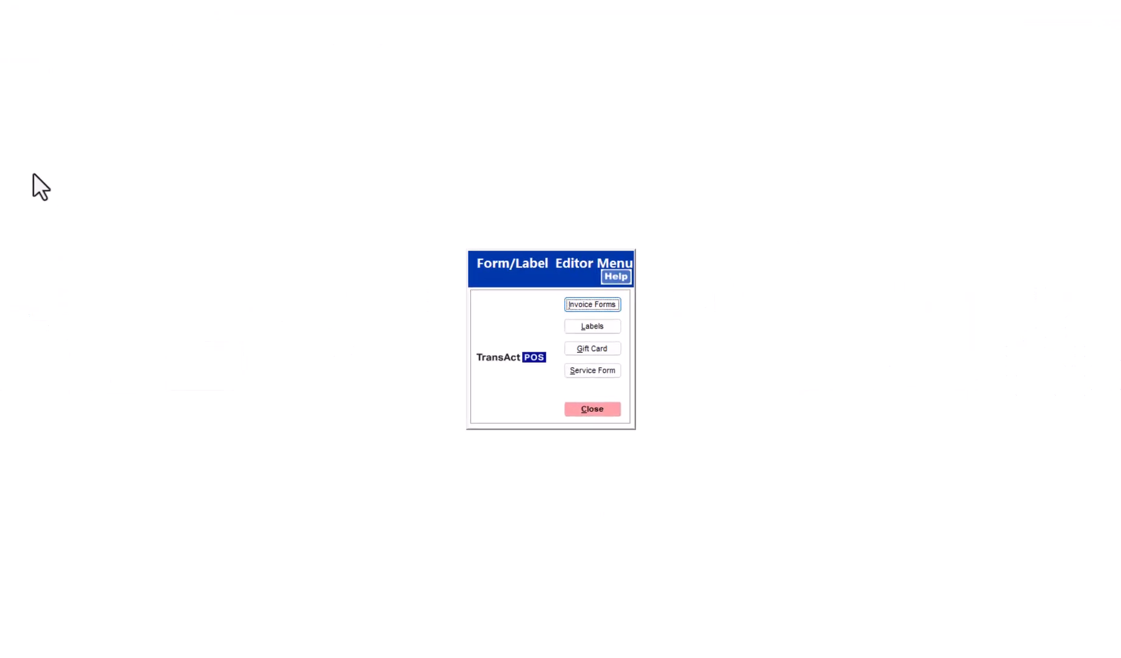
left_click(595, 326)
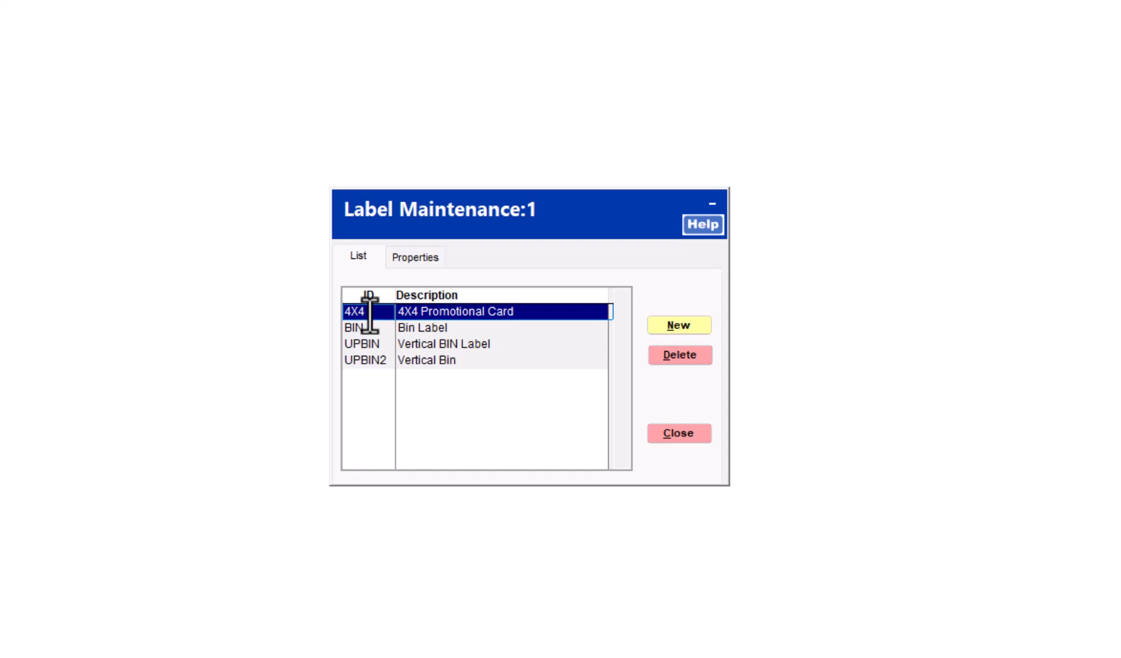
left_click(433, 257)
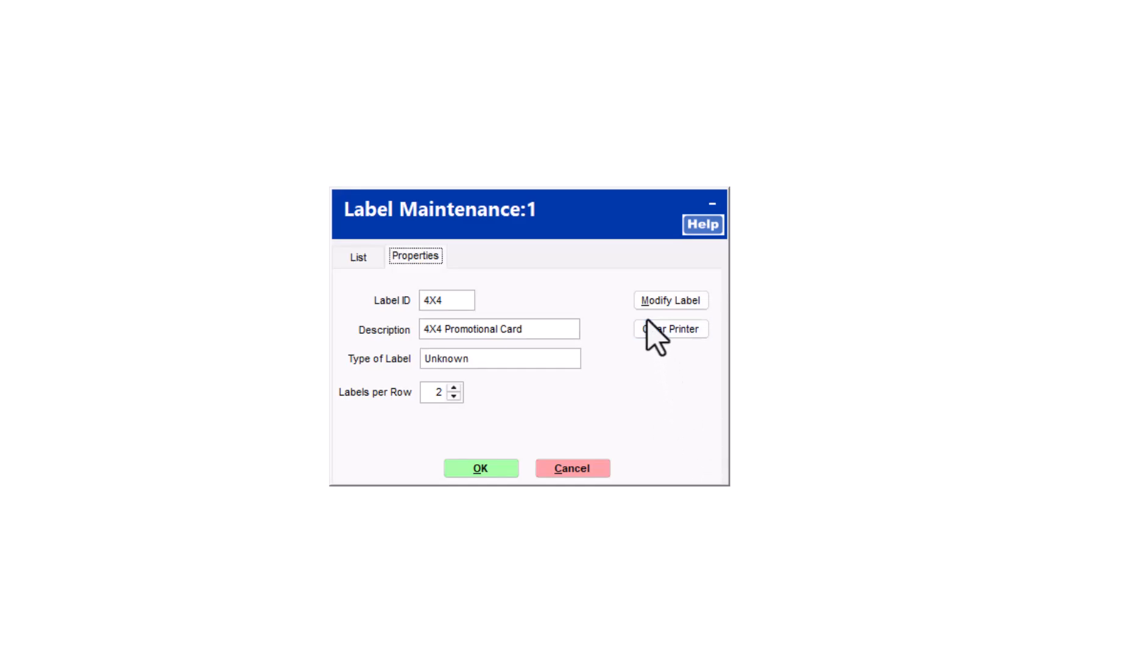
Step: Open the 4X4 label layout in the Label Designer using Microsoft Print to PDF, enlarging the window
left_click(661, 301)
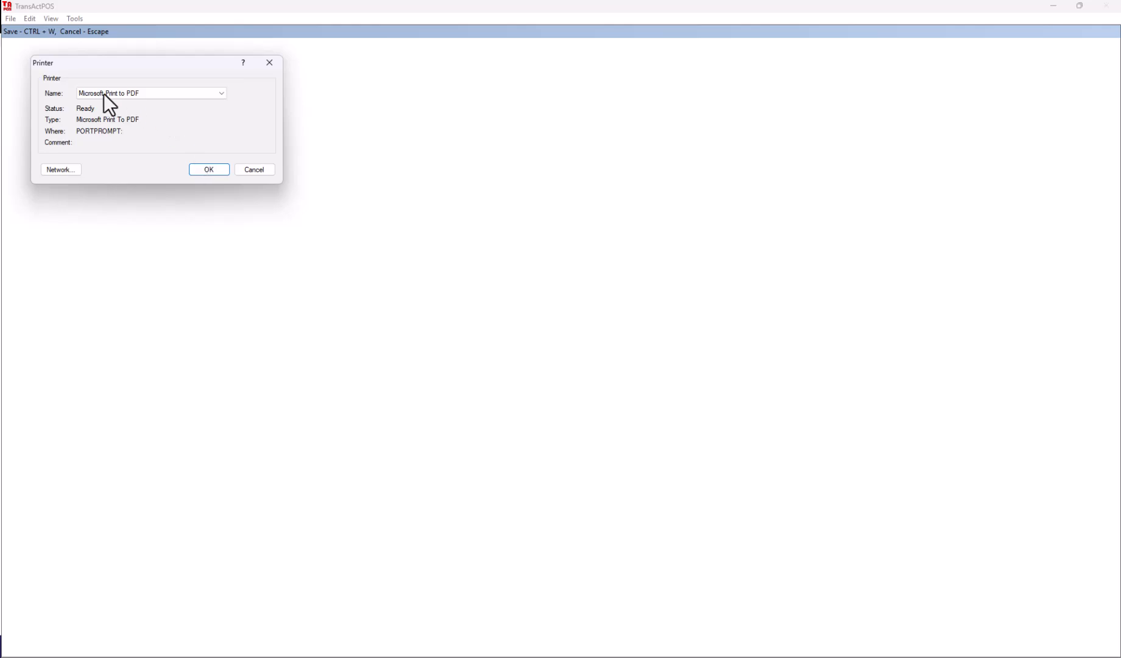
left_click(206, 170)
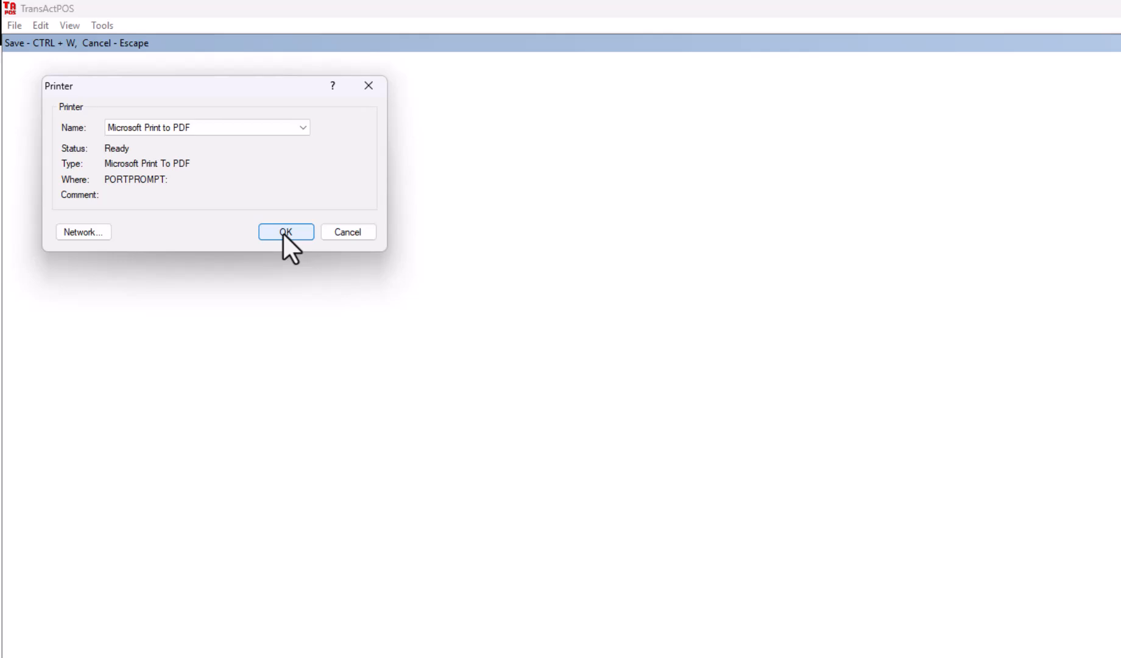
left_click(286, 232)
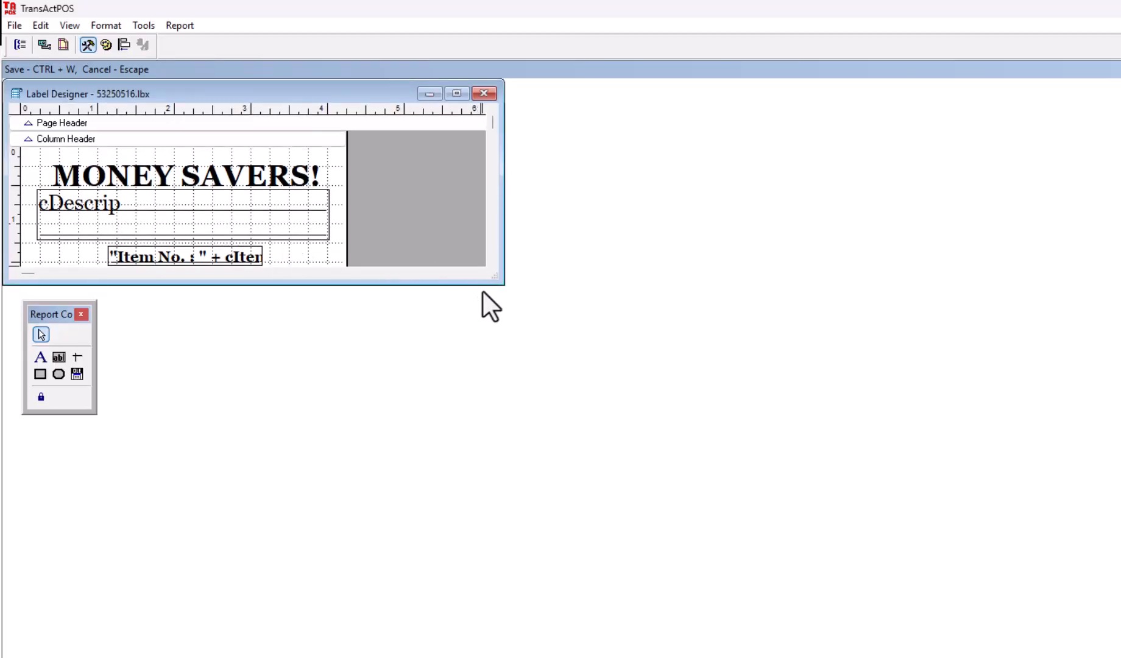
left_click_drag(495, 278, 566, 657)
left_click_drag(204, 96, 478, 116)
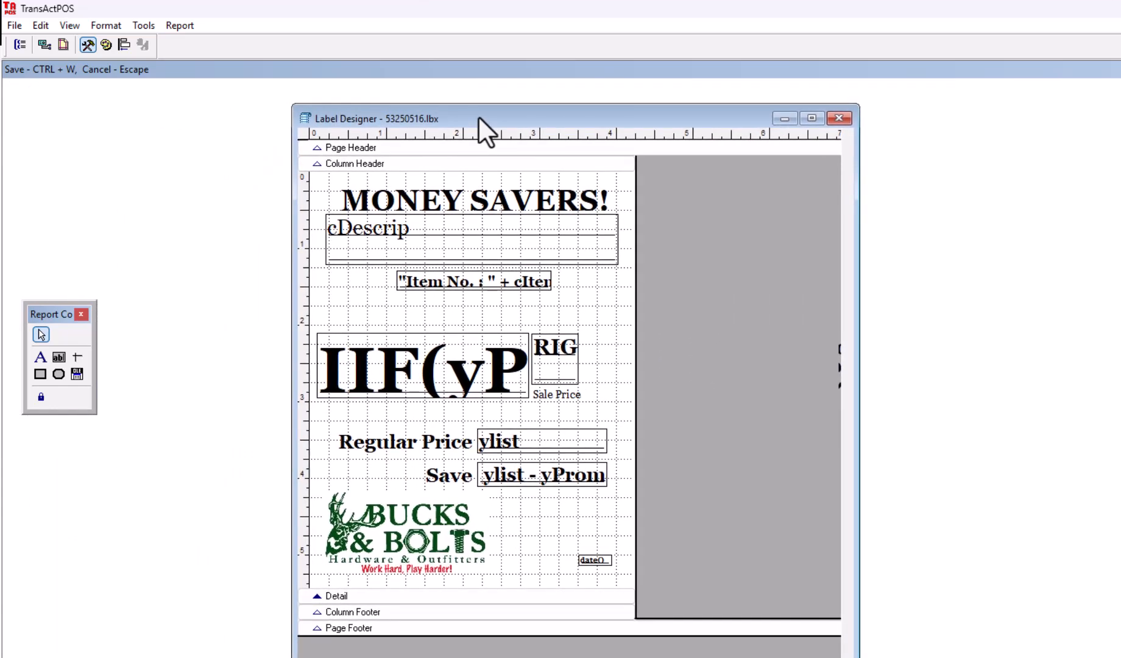
Step: Select the MONEY SAVERS! heading and arrange the Report Controls palette into one row
left_click(437, 204)
left_click_drag(97, 351, 140, 339)
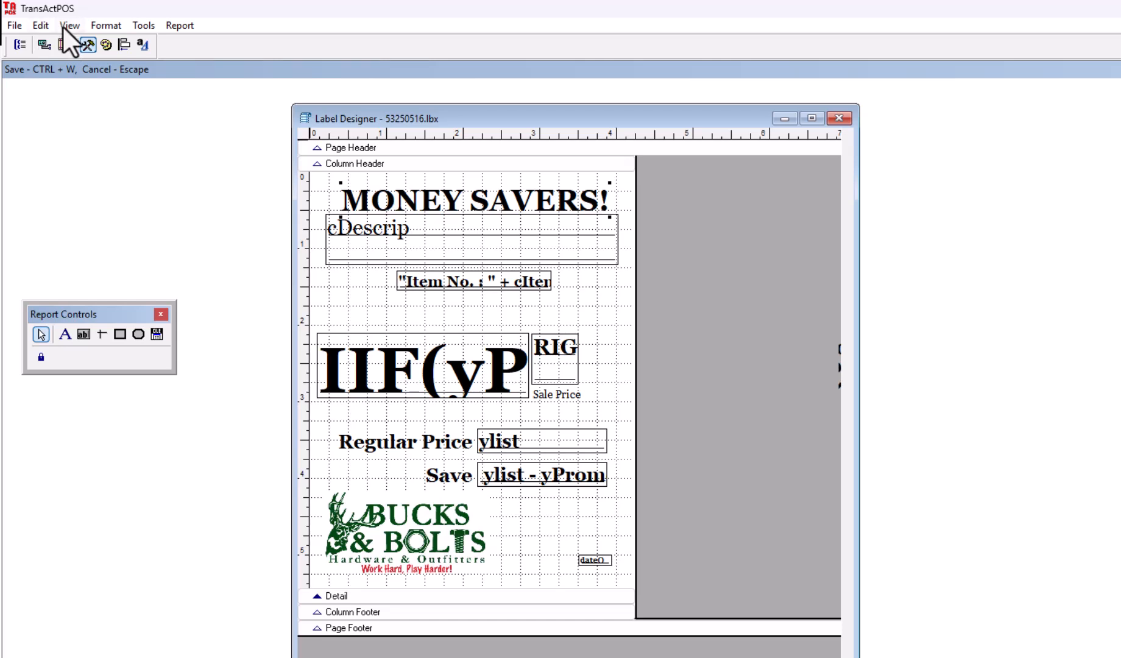
left_click(41, 24)
left_click(86, 45)
left_click(86, 45)
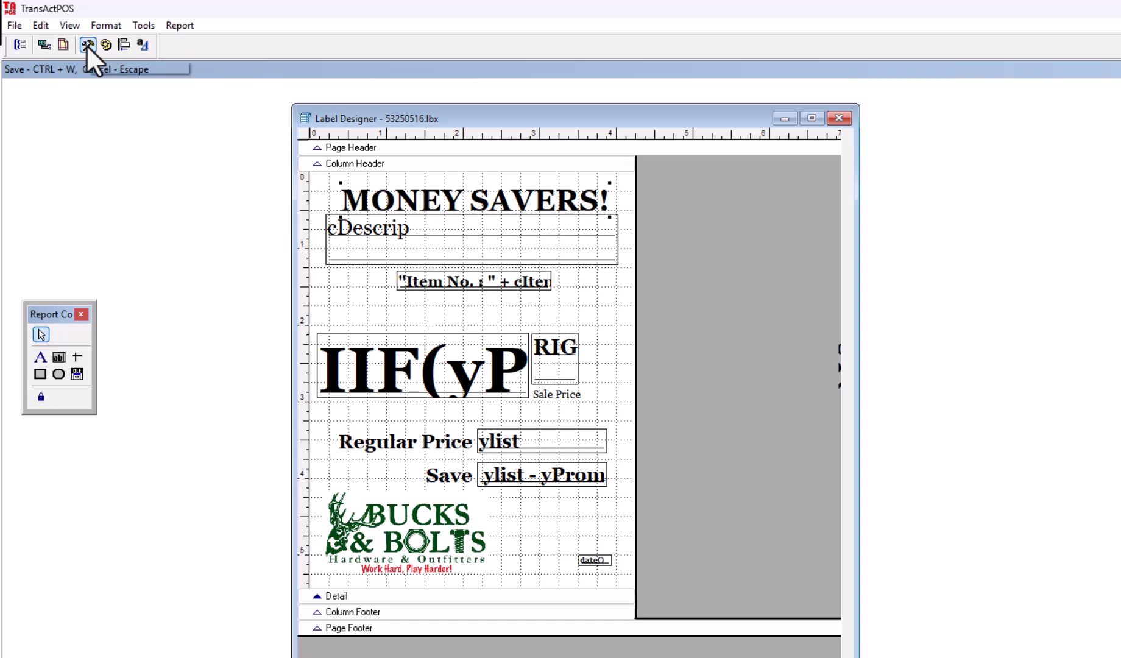
left_click(86, 44)
left_click(86, 45)
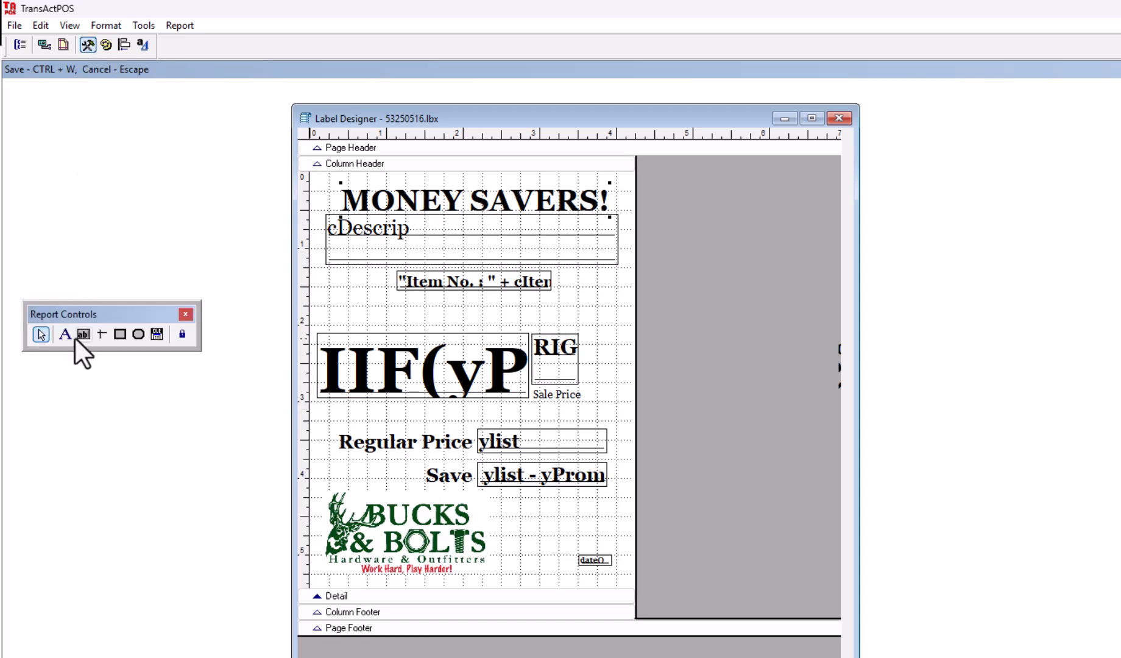
left_click(65, 335)
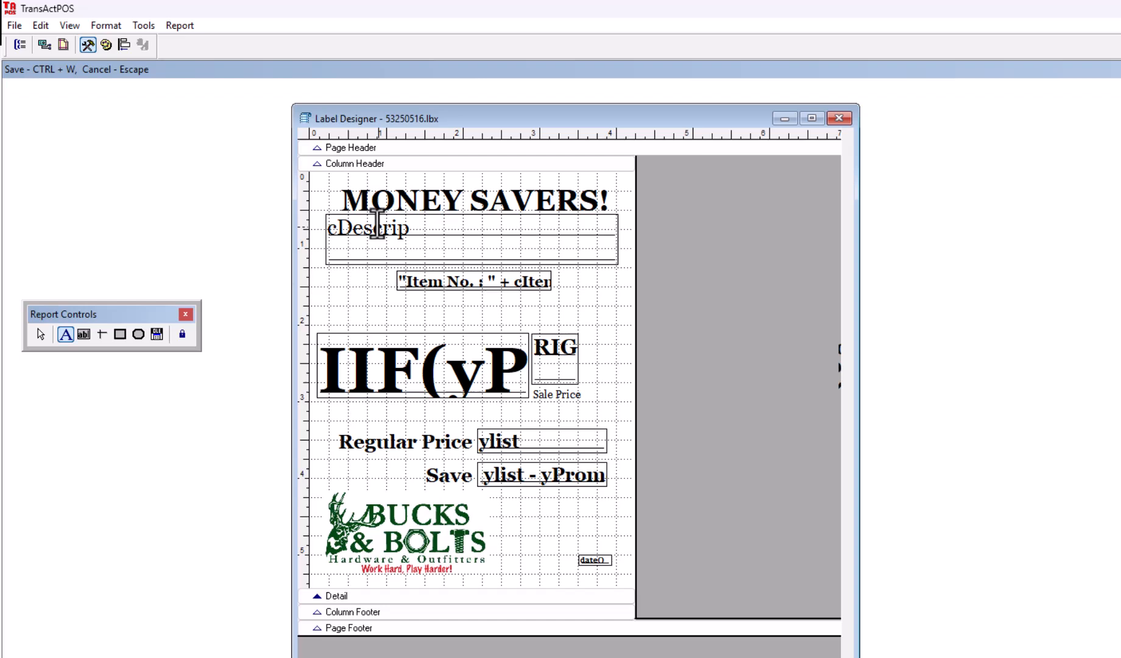
left_click(335, 181)
type("Any text")
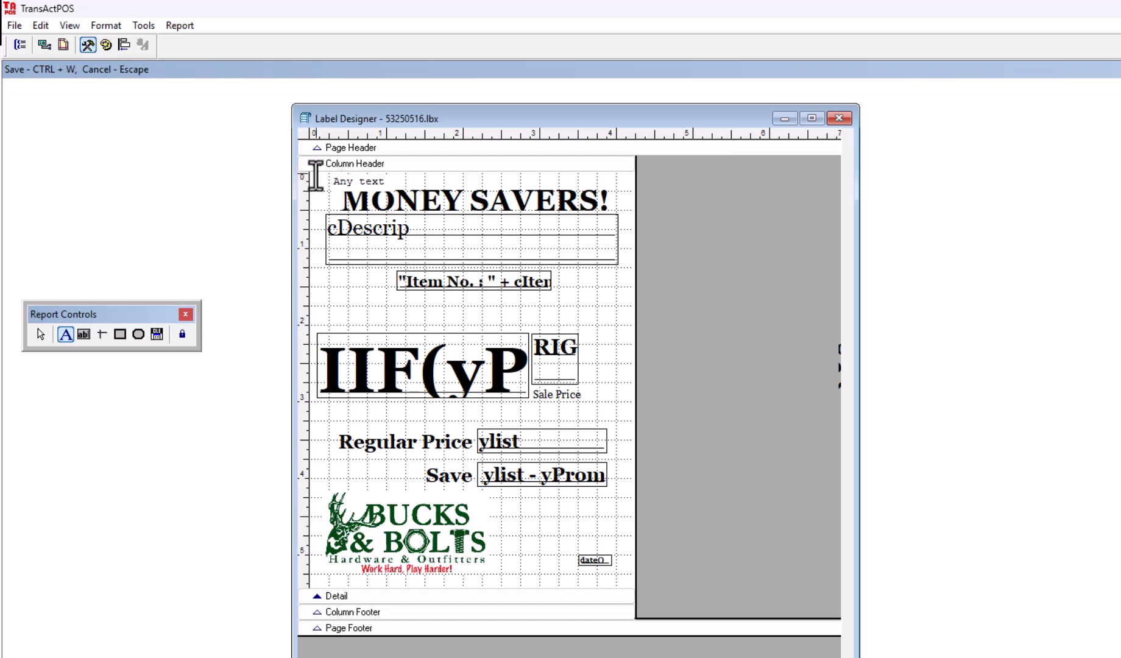
triple_click(345, 184)
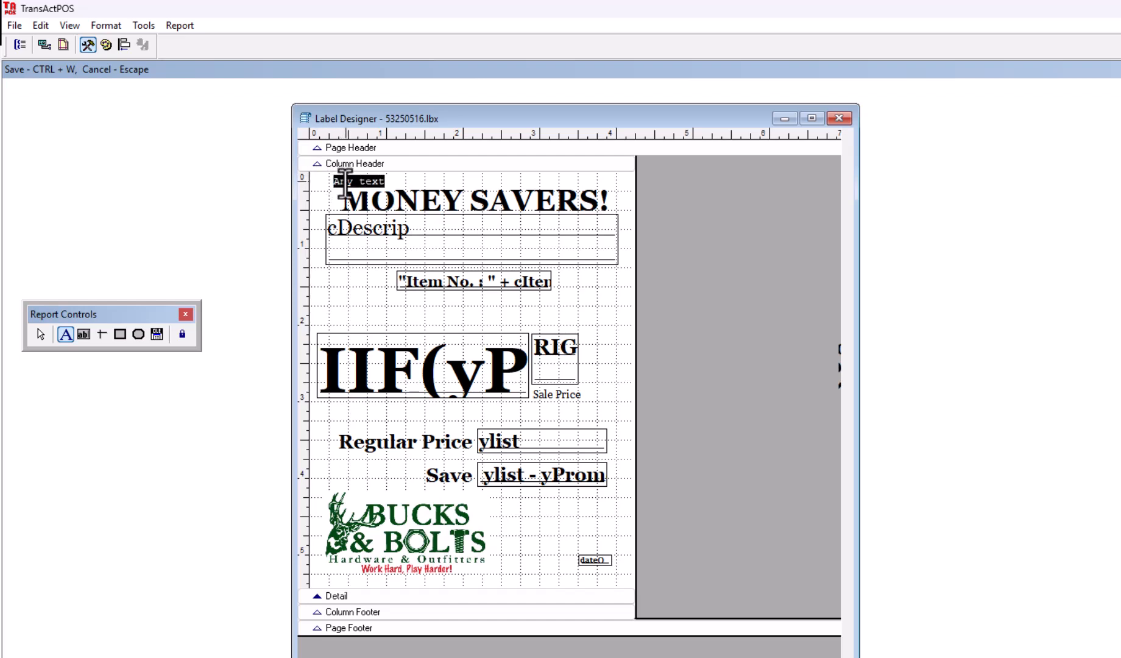
left_click(97, 25)
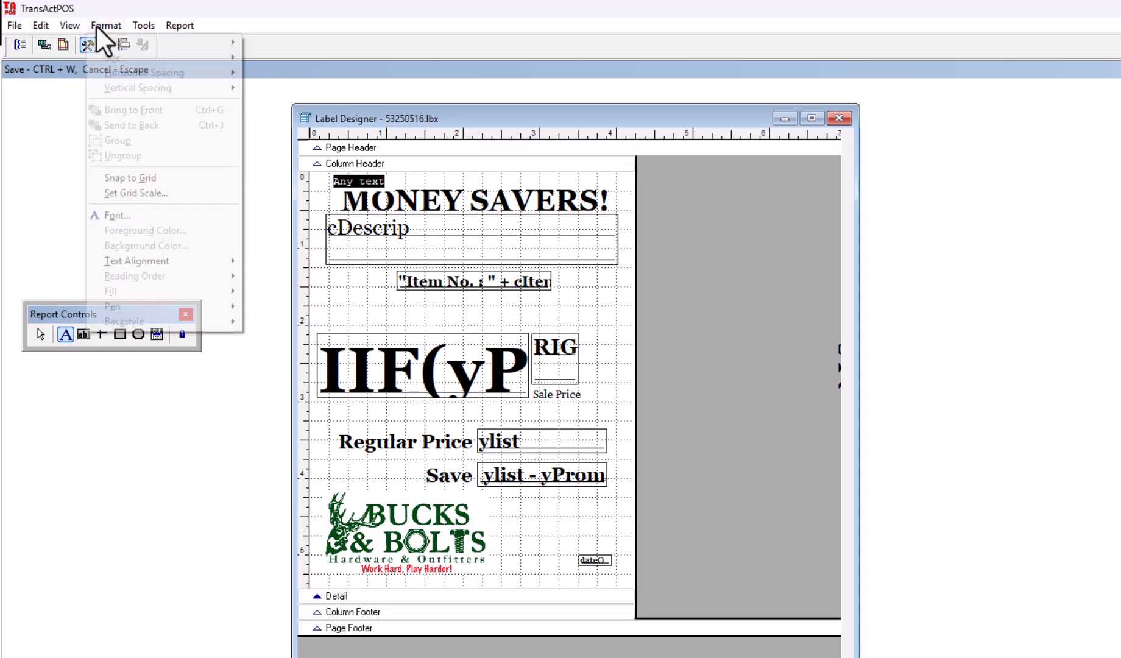
left_click(126, 217)
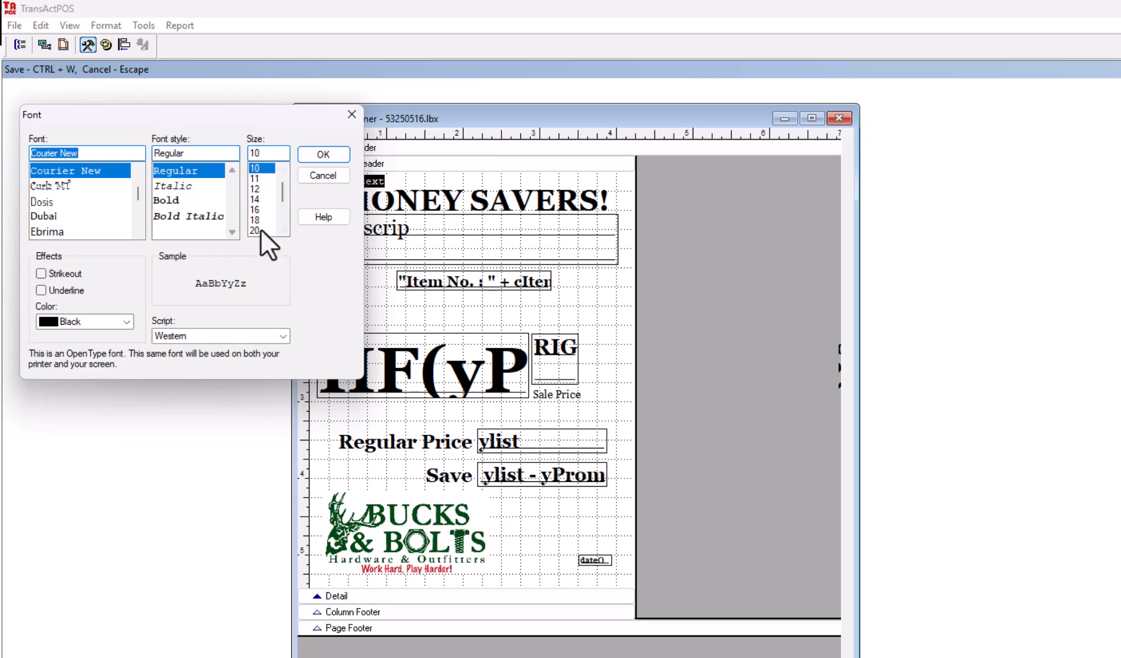
left_click(313, 175)
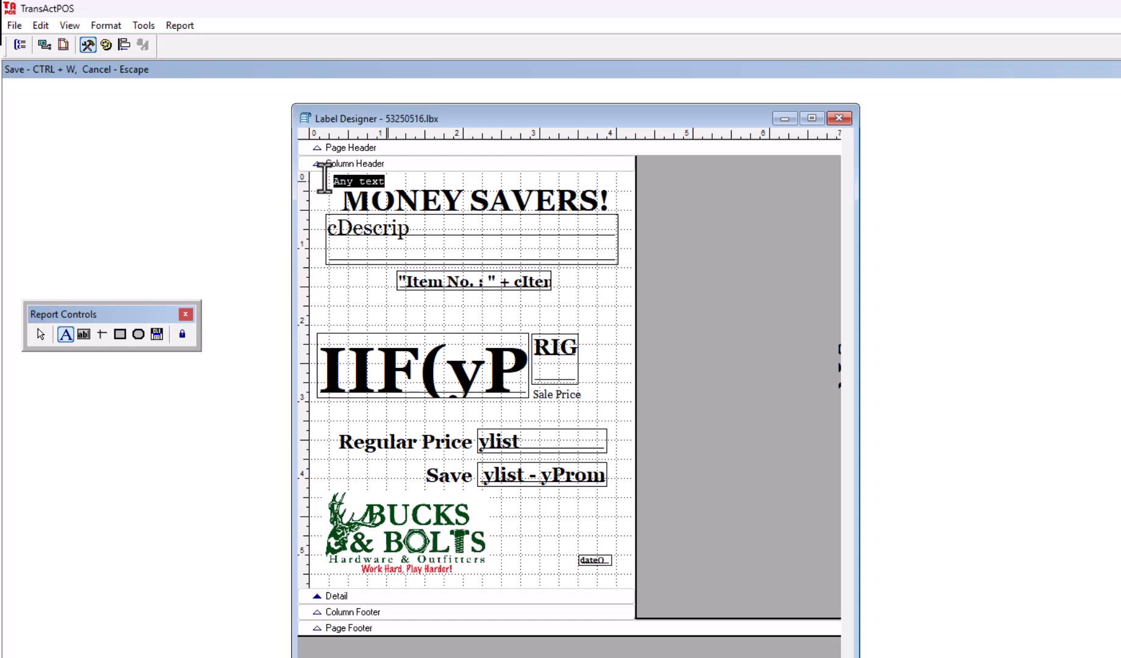
key("BackSpace")
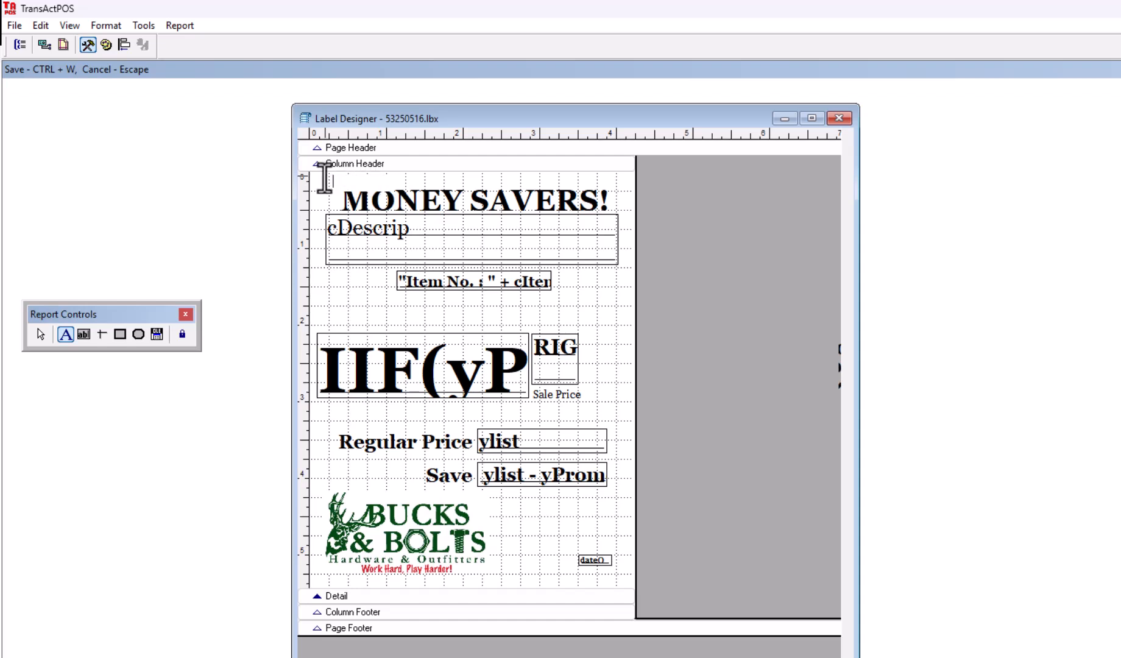
left_click(329, 210)
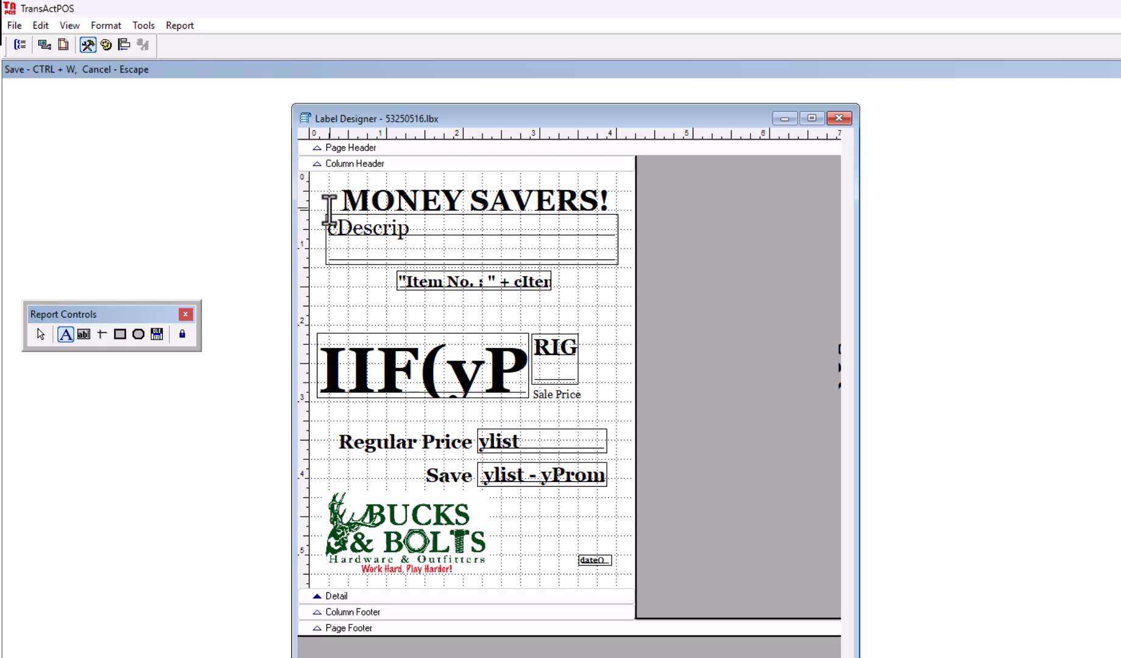
double_click(366, 200)
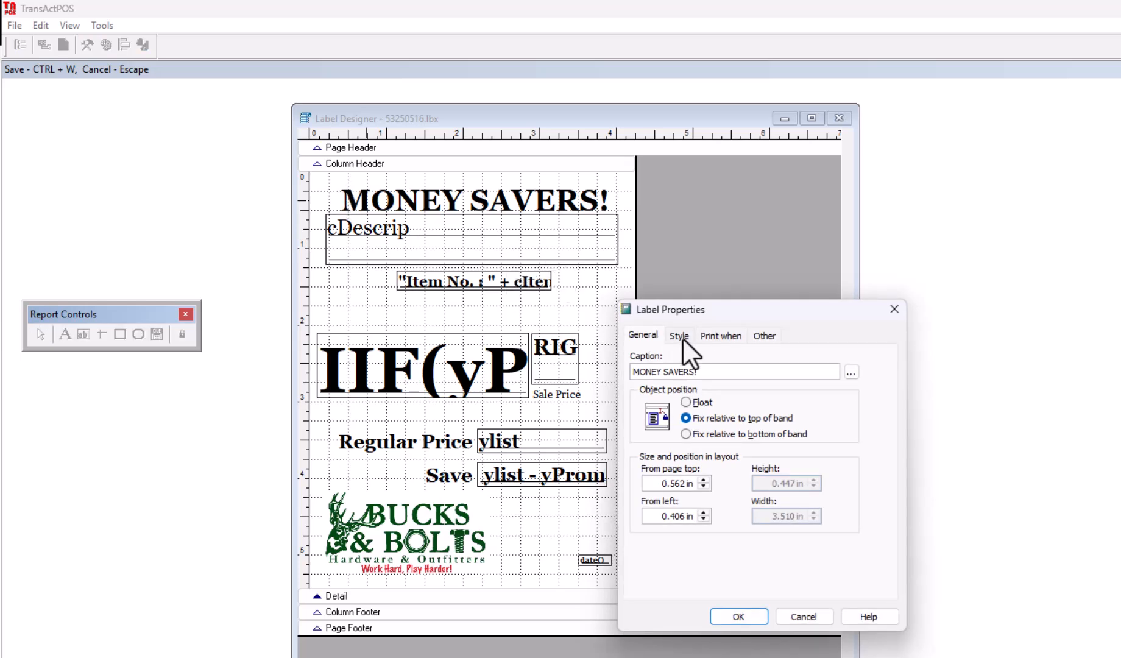
left_click_drag(732, 312, 677, 290)
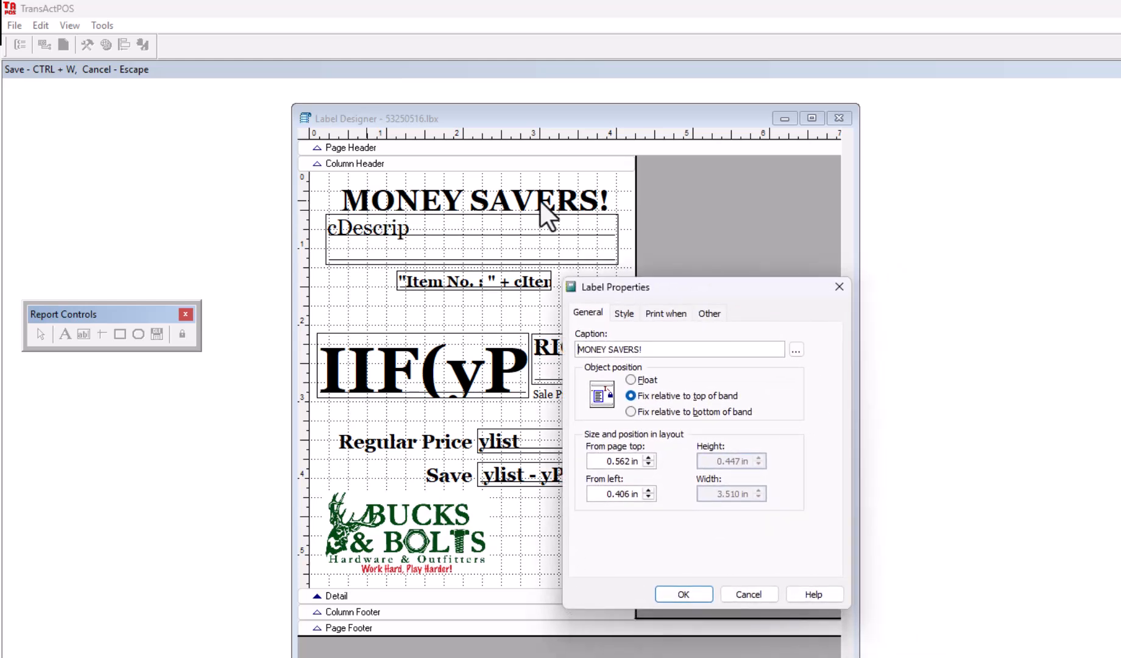
left_click(624, 314)
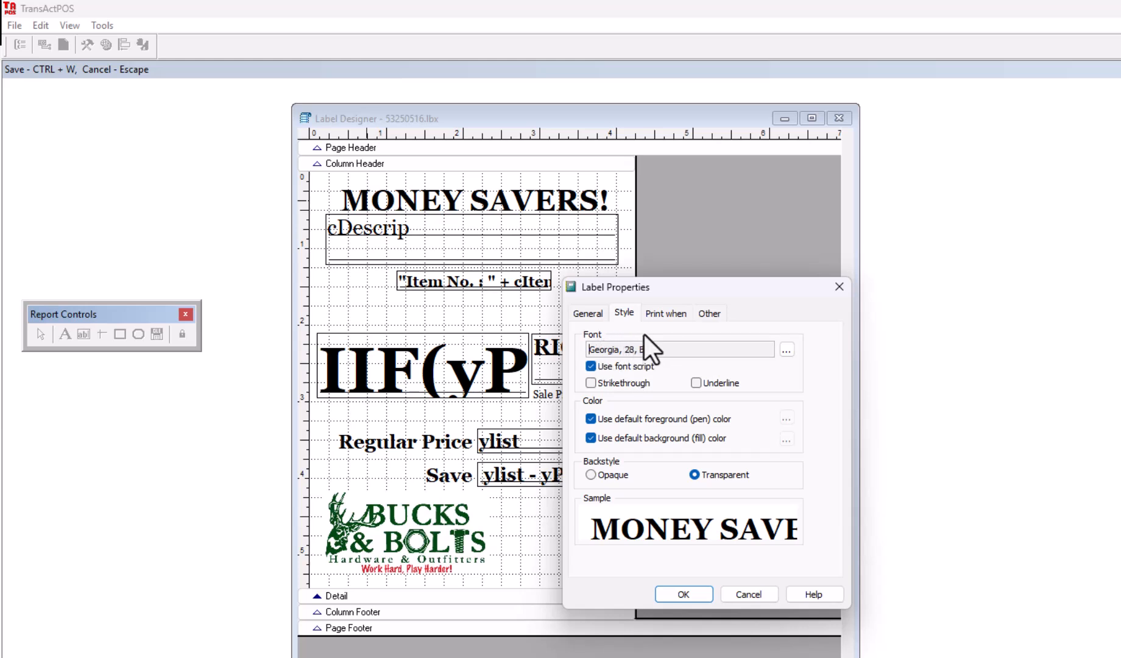
left_click(684, 594)
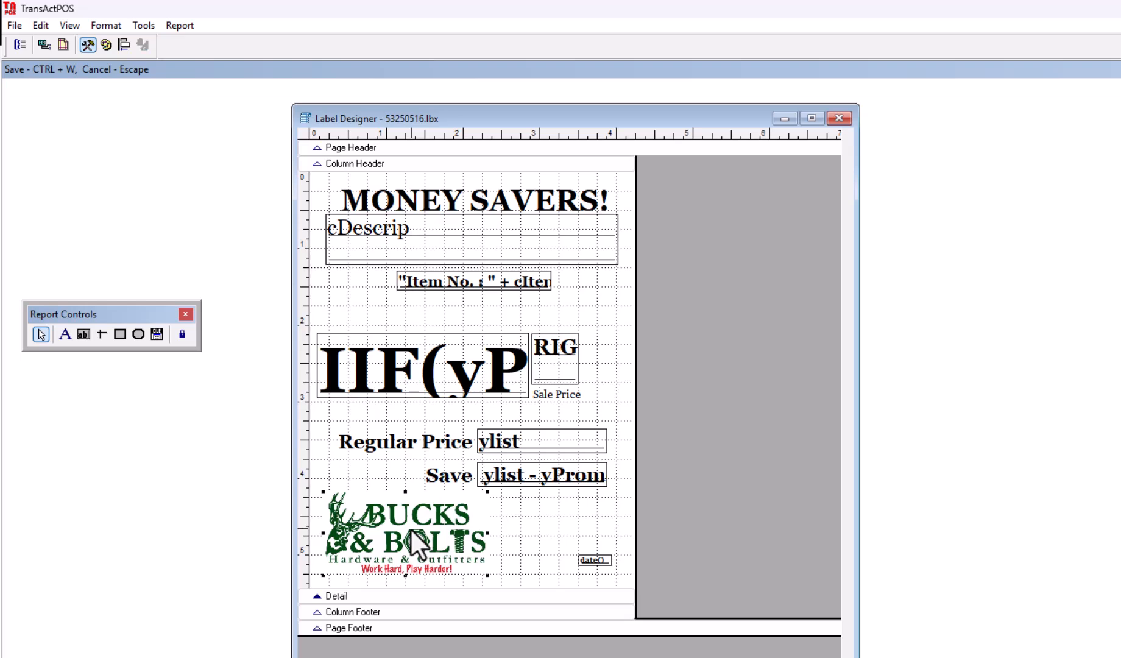
Step: Draw a small picture frame left of Regular Price and browse C:\TransActPOSServer-Conversions for its image
left_click(157, 335)
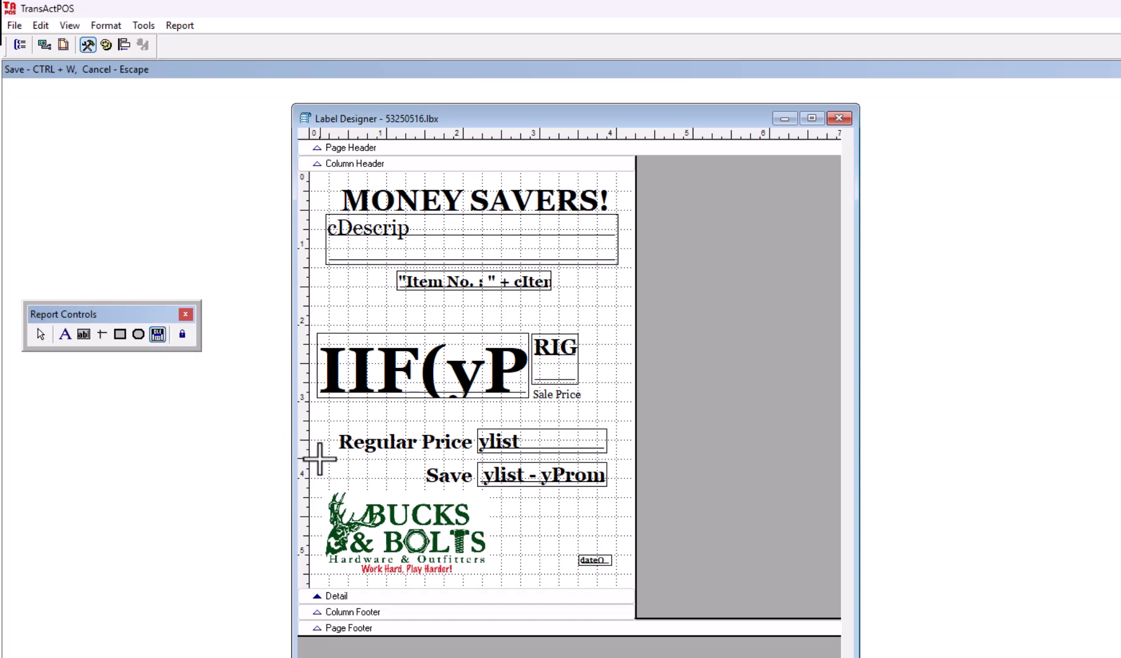
left_click_drag(320, 458, 366, 484)
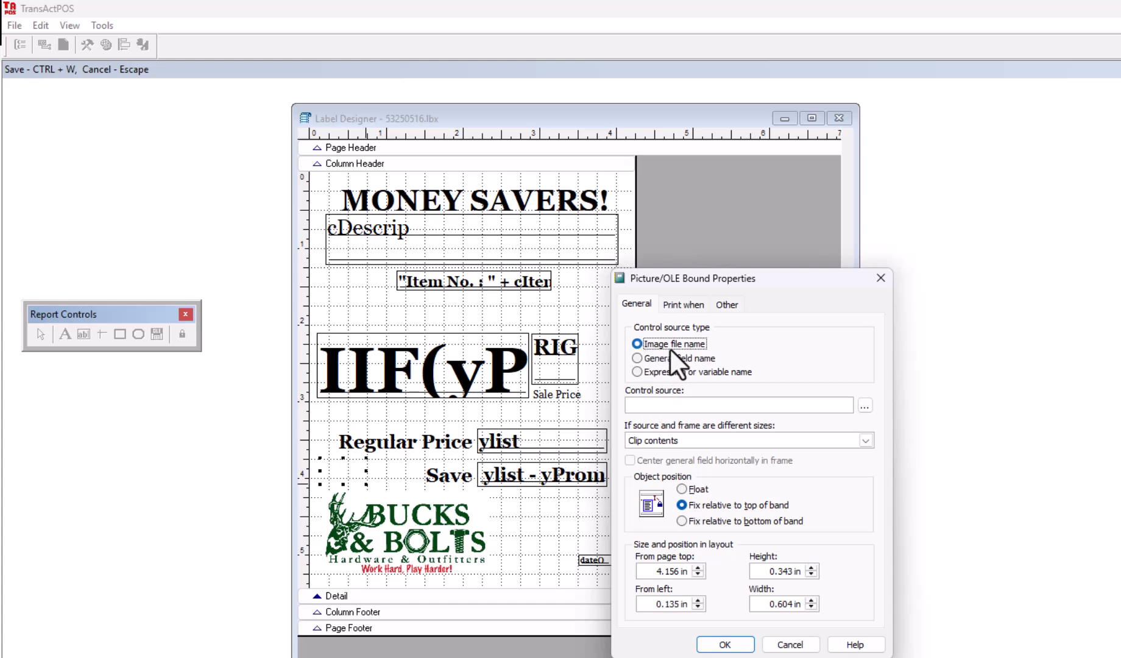
left_click(868, 406)
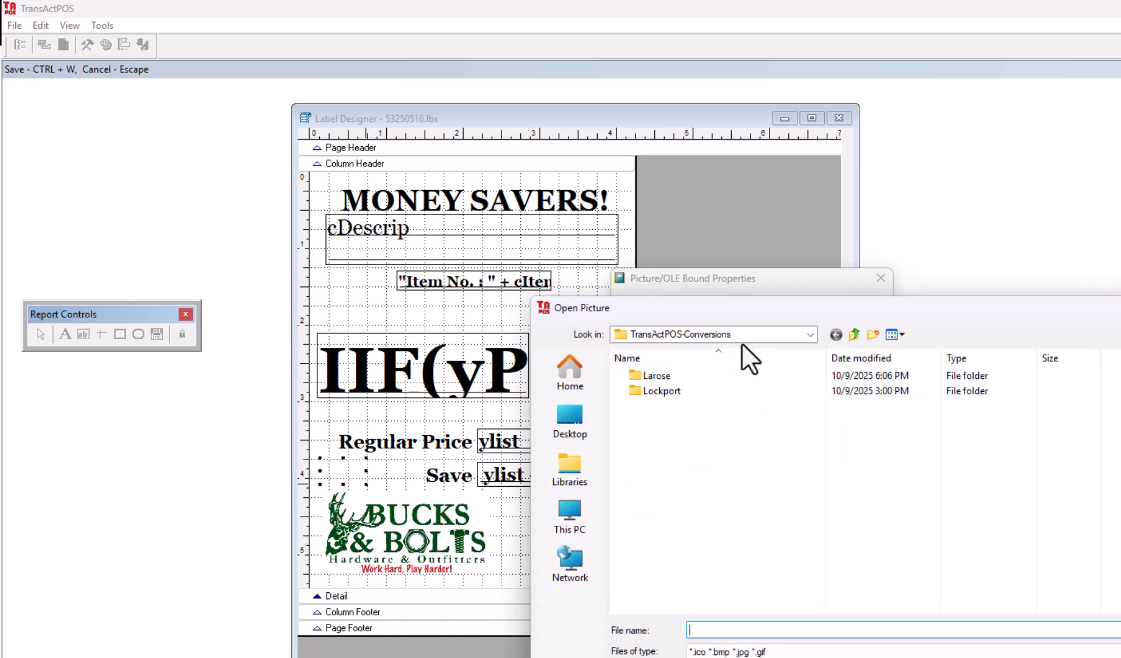
left_click(853, 334)
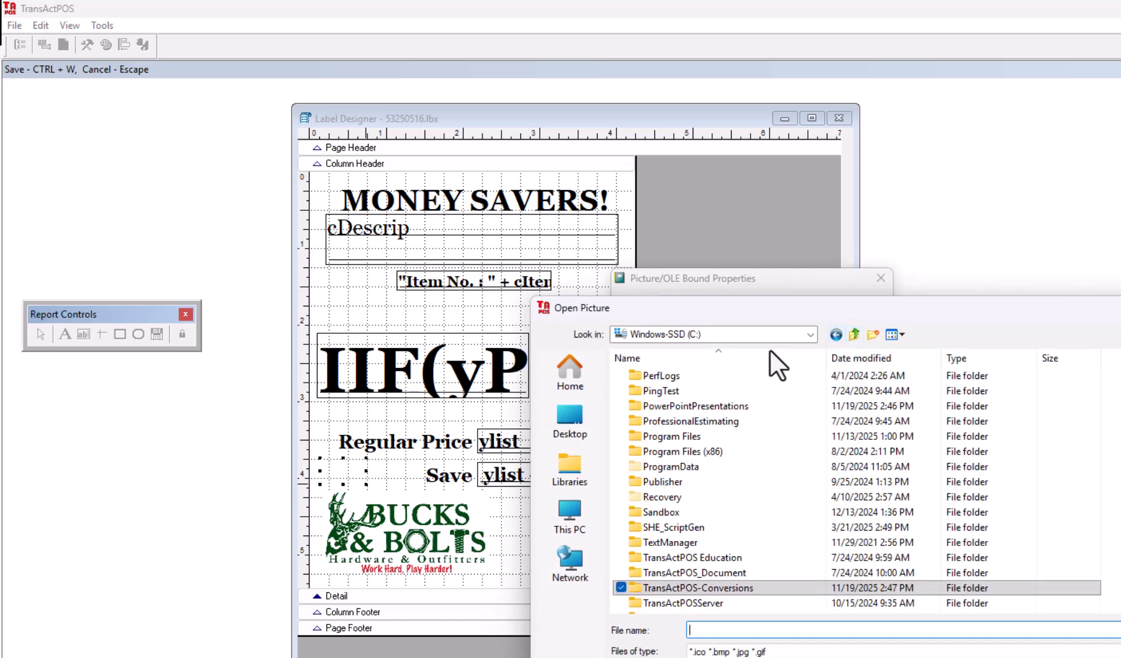
scroll(726, 534, "down", 2)
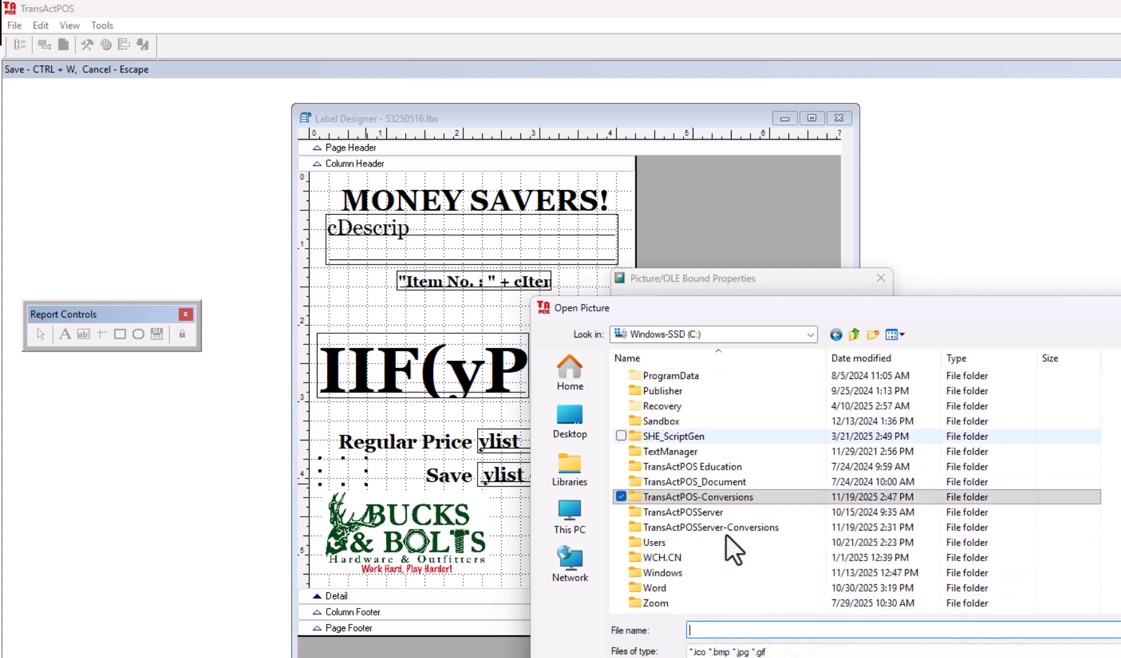
double_click(675, 528)
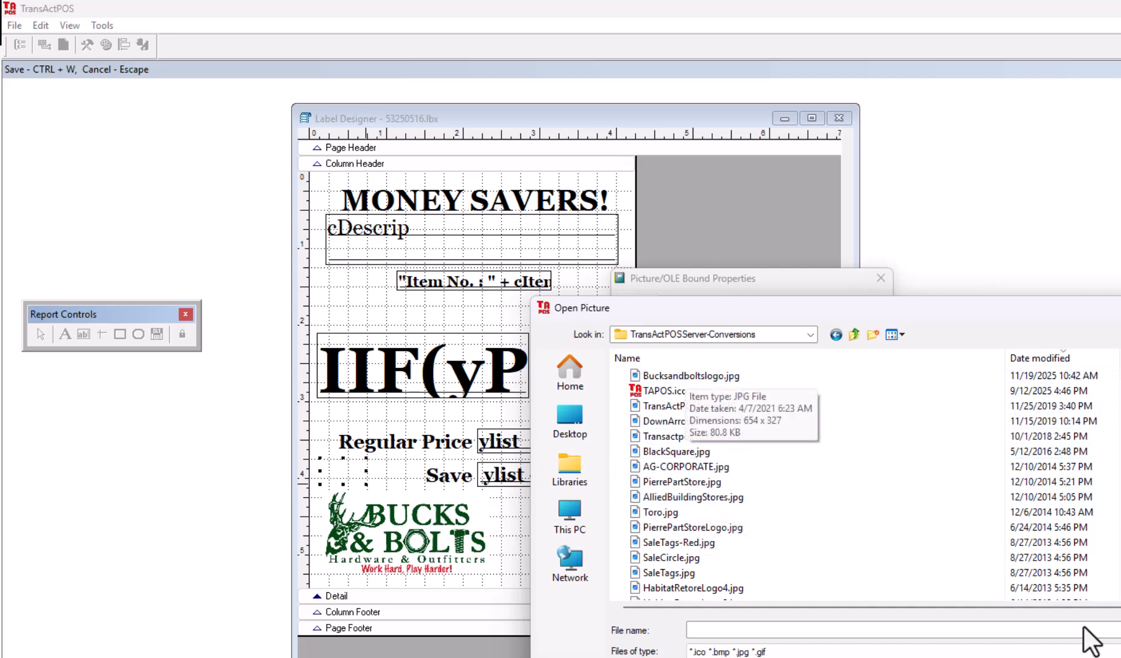
Step: Skip choosing an image and set the picture frame to Scale contents, retaining shape
left_click(1119, 651)
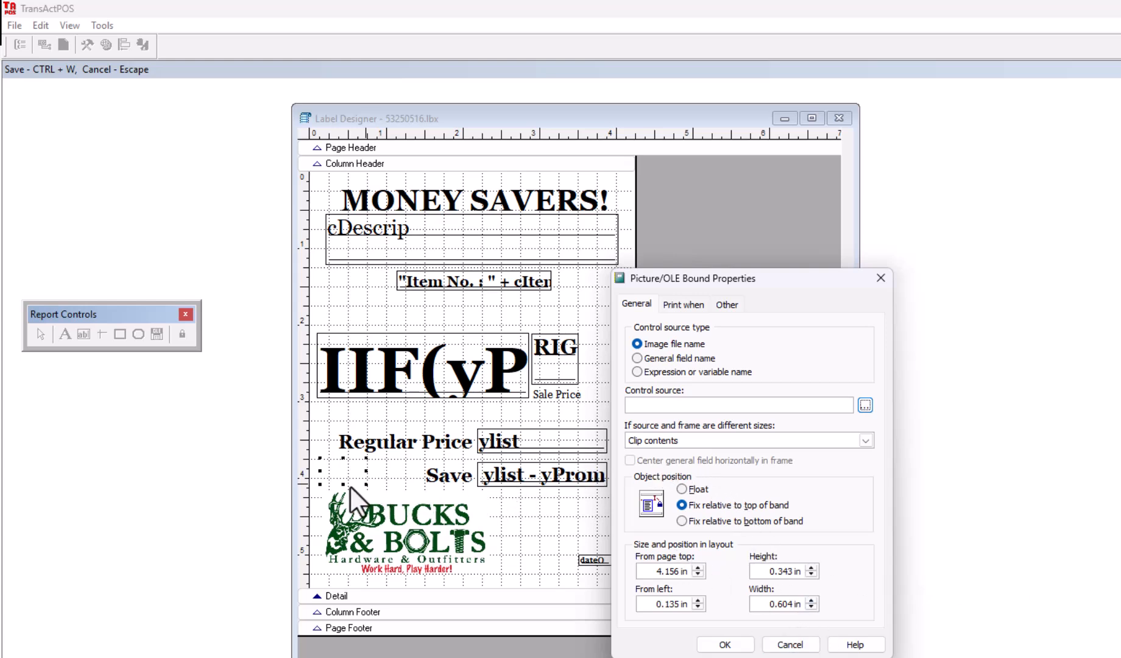
left_click(661, 442)
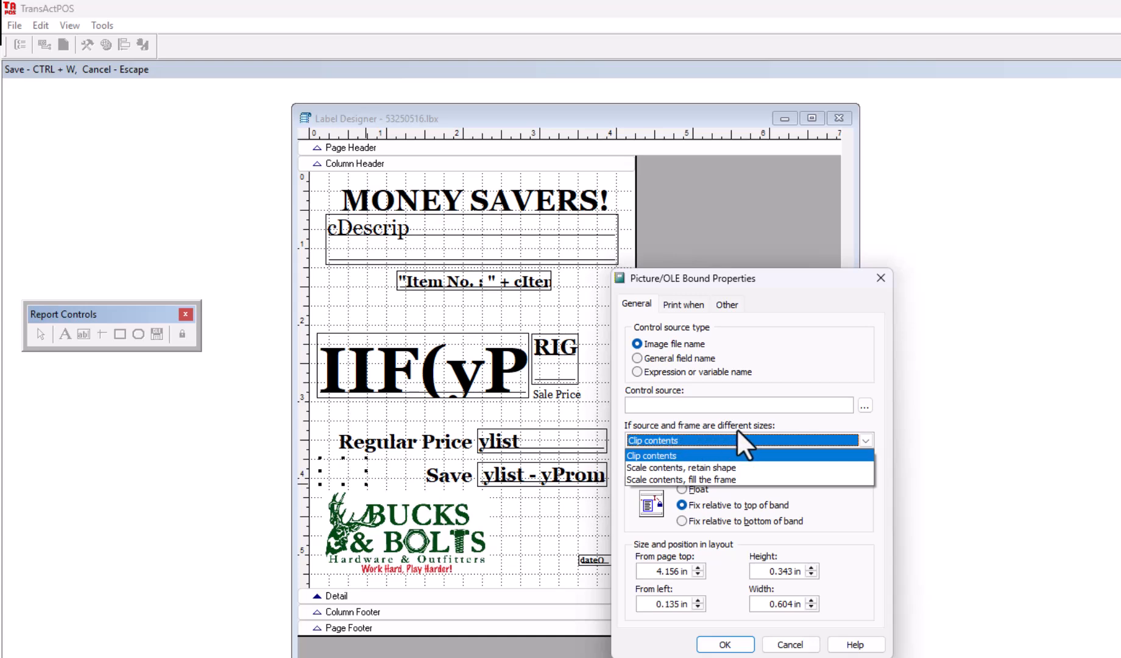
left_click(653, 469)
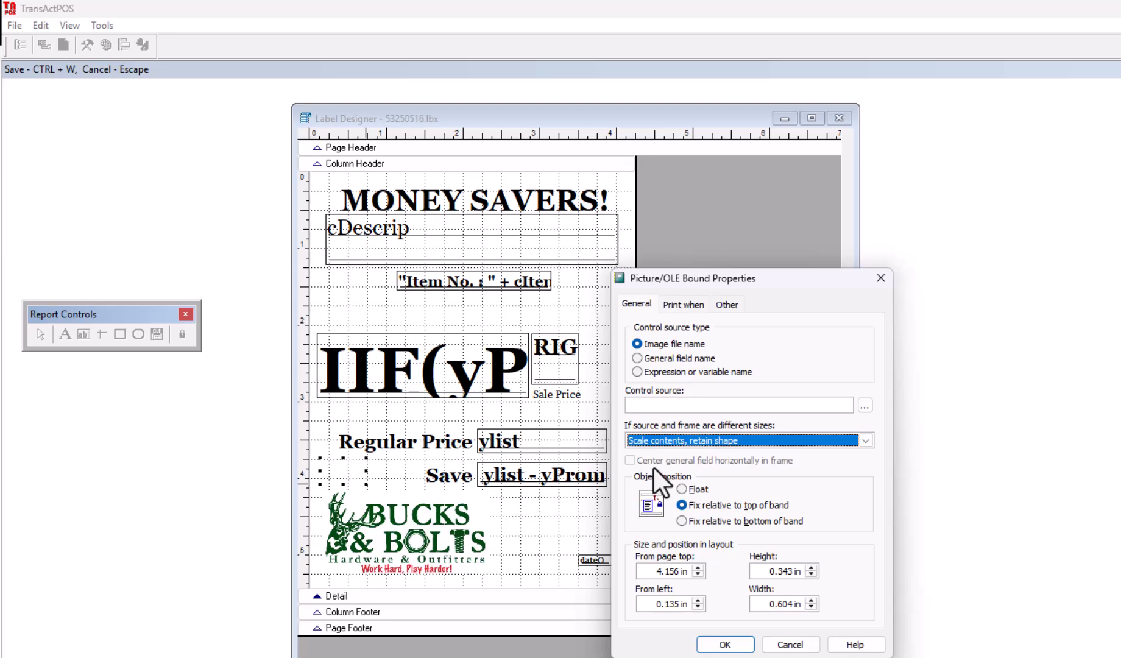
left_click(790, 644)
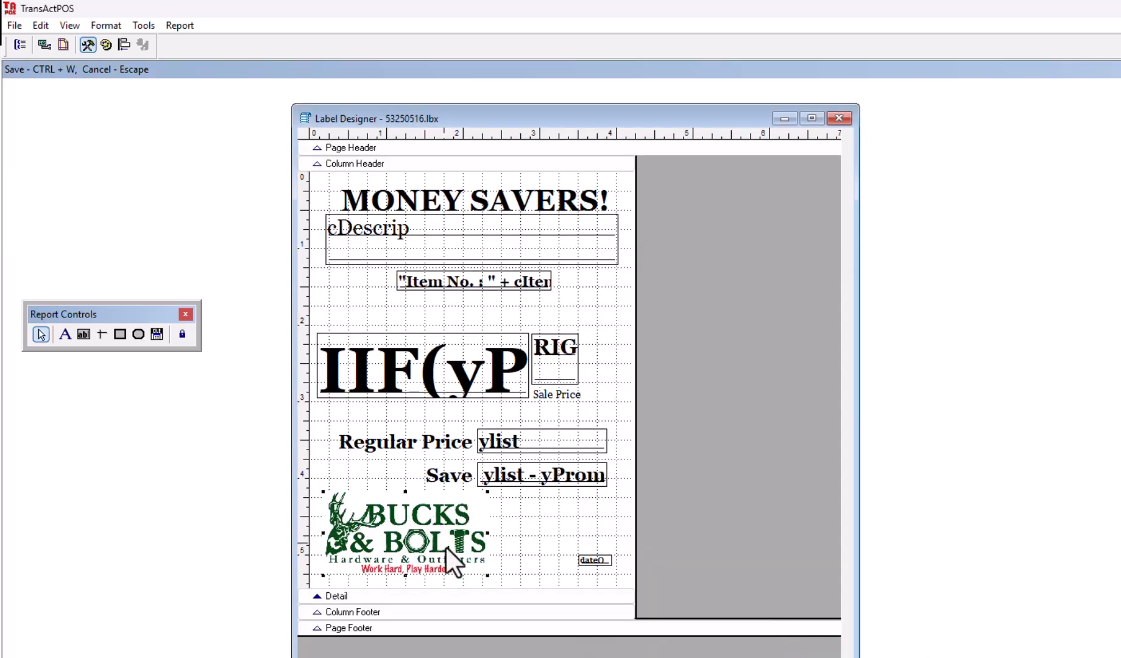
Step: Enlarge the Bucks & Bolts logo, nudge it right, and select the Regular Price and Save labels
mouse_move(489, 575)
left_mouse_down()
mouse_move(520, 590)
mouse_move(496, 572)
mouse_move(506, 582)
left_mouse_up()
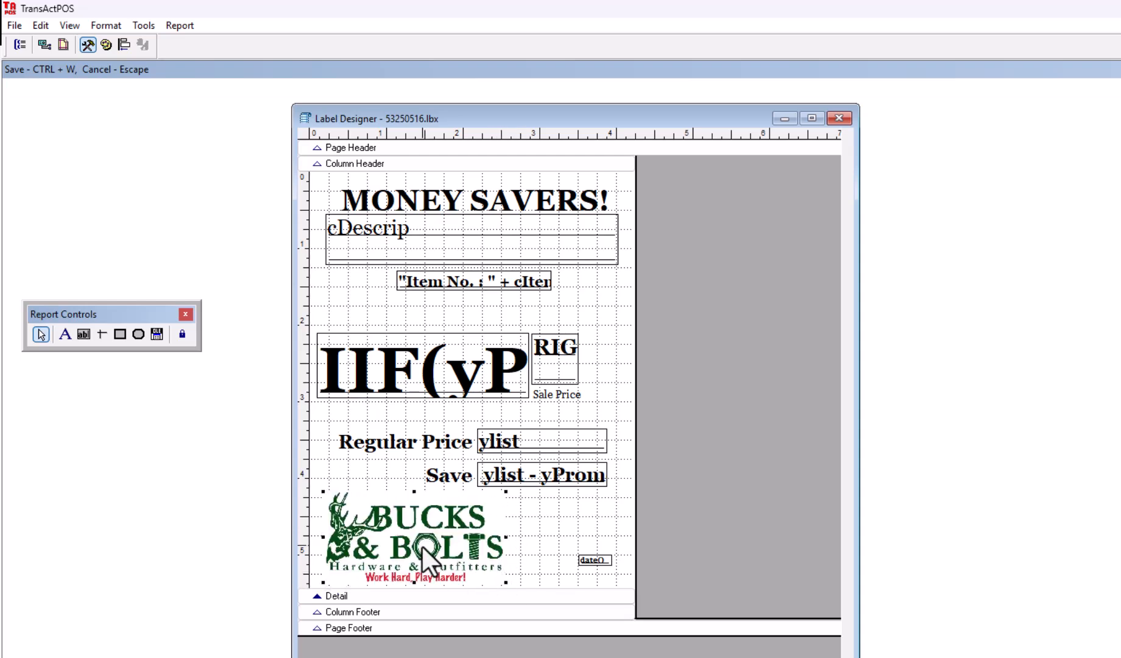
mouse_move(421, 548)
left_mouse_down()
mouse_move(475, 556)
mouse_move(425, 545)
left_mouse_up()
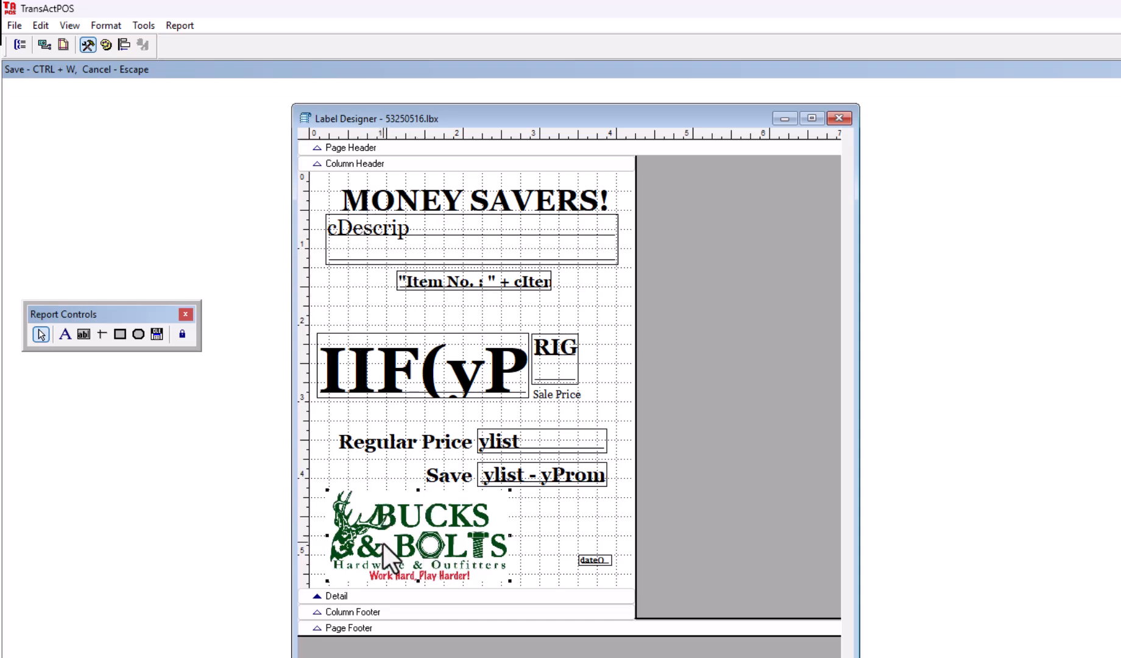
left_click(381, 443)
left_click(449, 449)
left_click(448, 476, "shift")
left_click(125, 44)
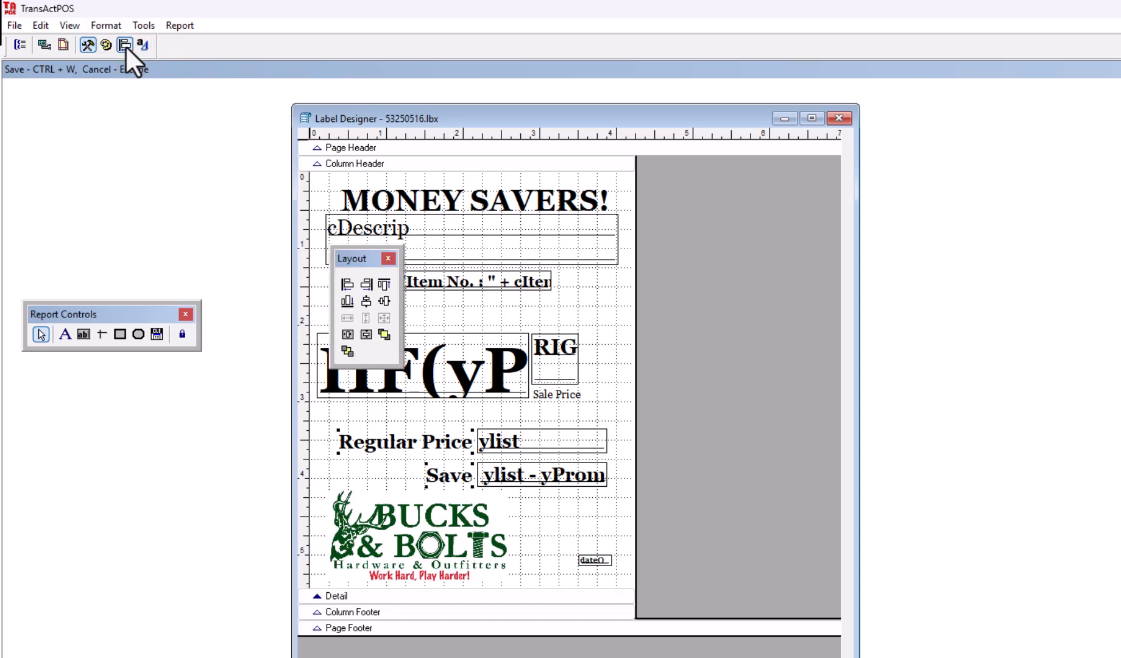
left_click(347, 284)
left_click(366, 285)
left_click(575, 413)
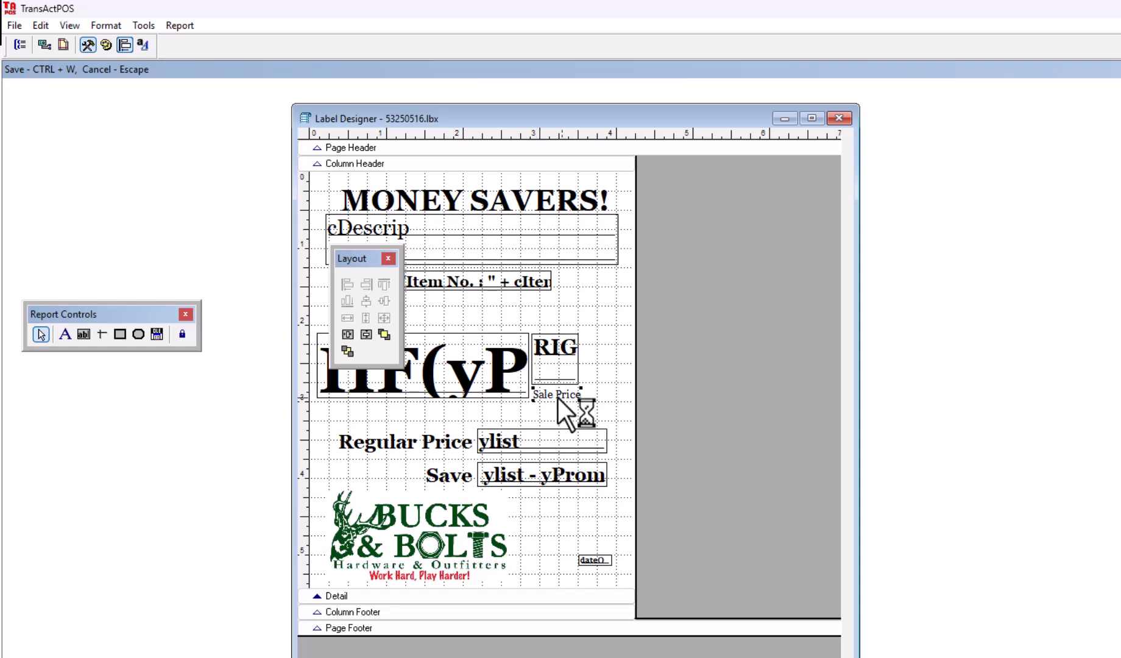
left_click(533, 443)
left_click(532, 472, "shift")
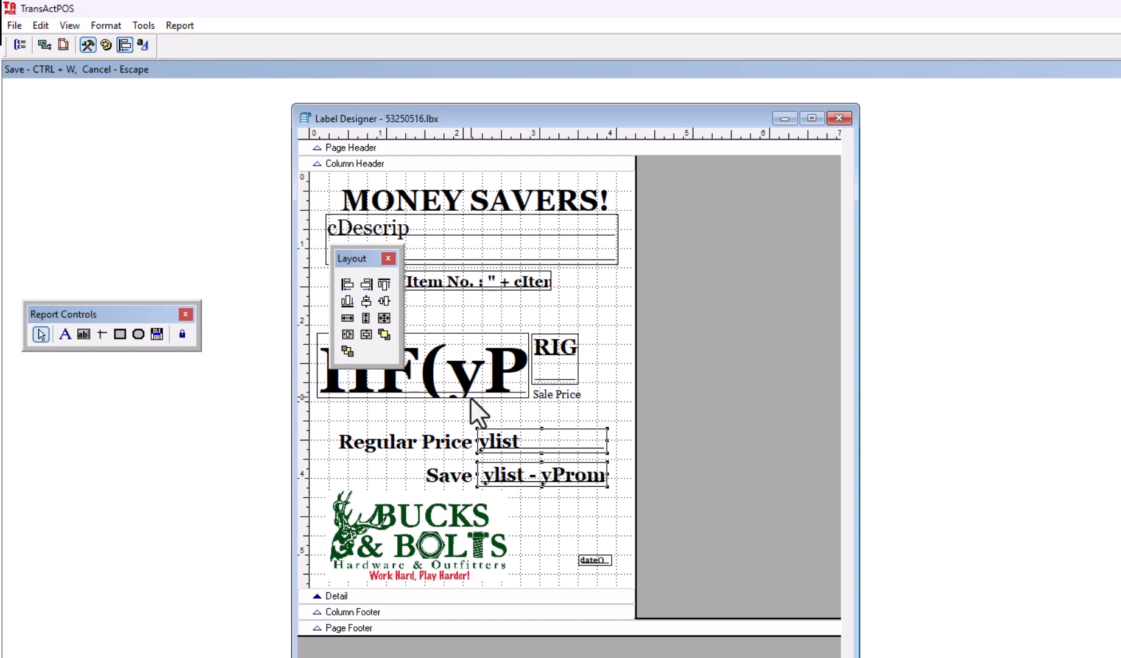
left_click(616, 327)
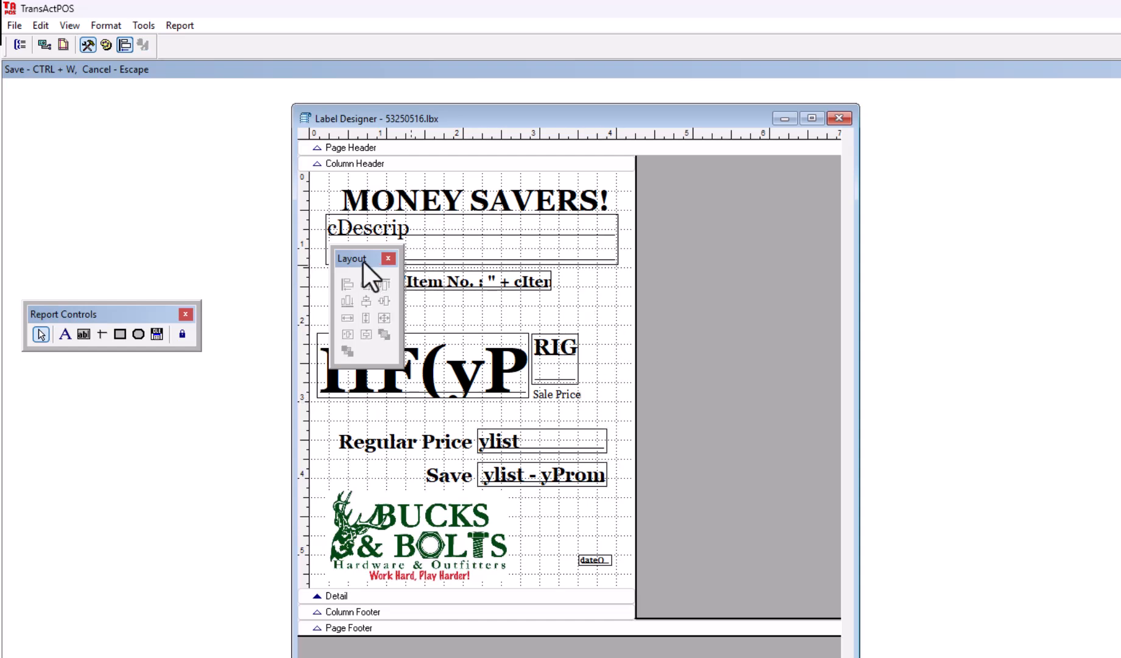
left_click_drag(350, 257, 114, 188)
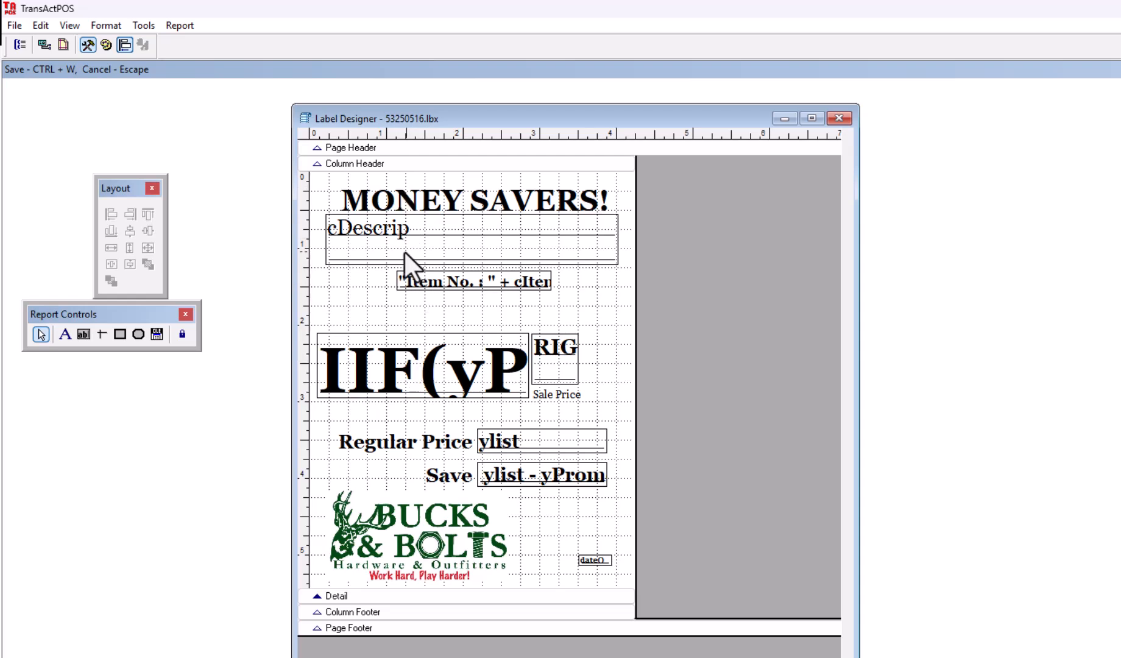
double_click(384, 227)
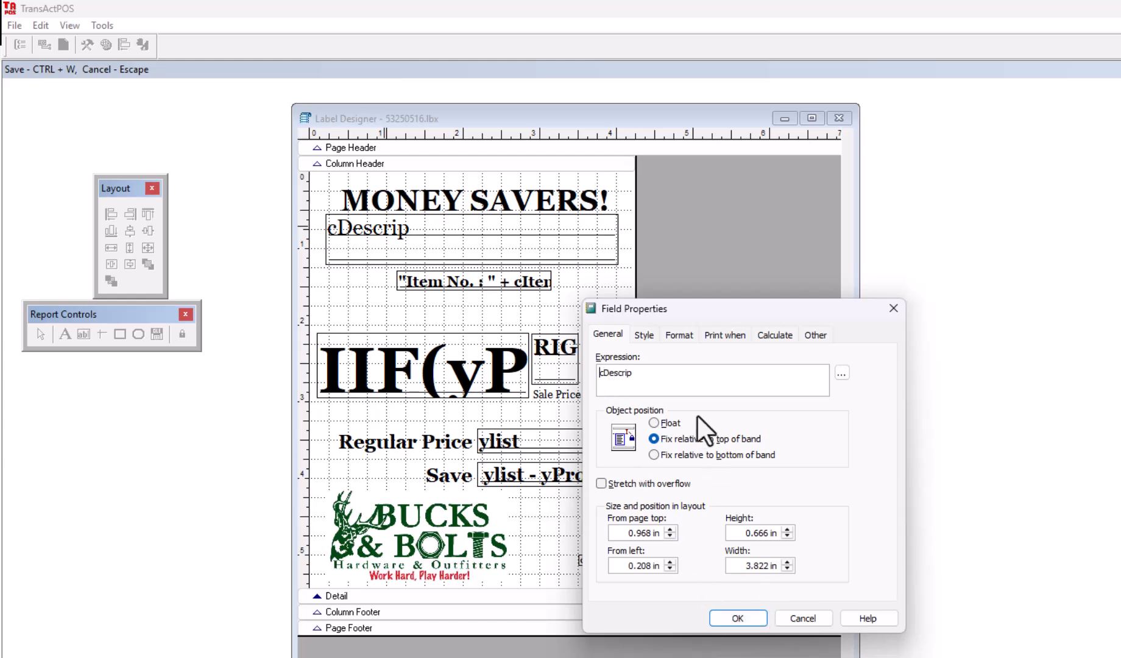
left_click(811, 620)
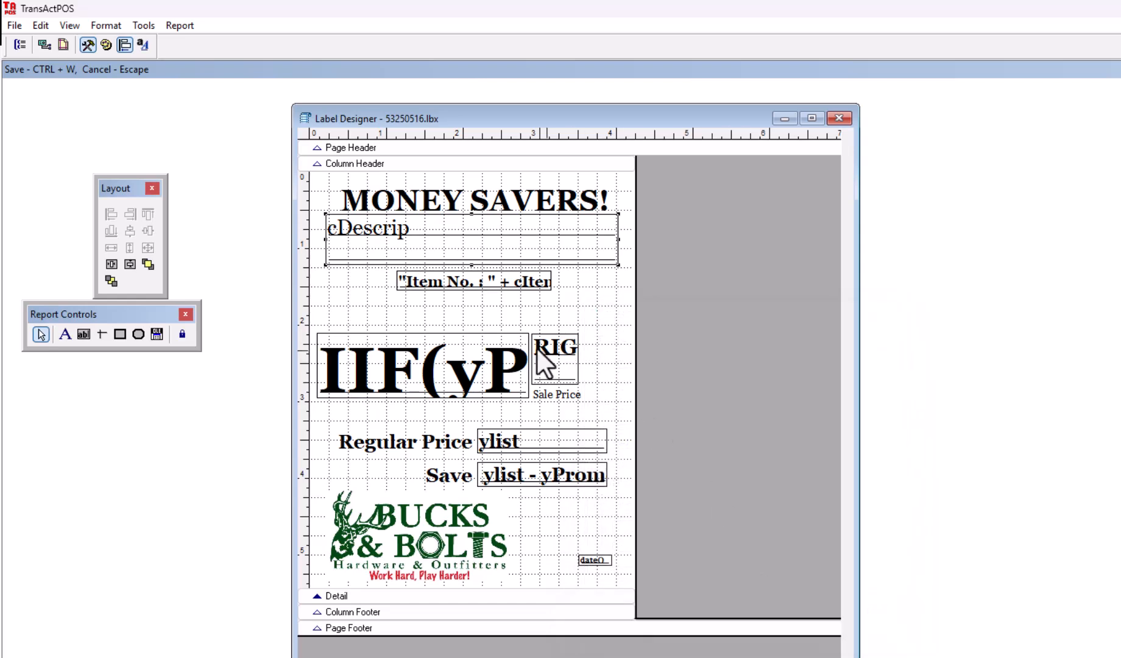
left_click(445, 286)
double_click(446, 285)
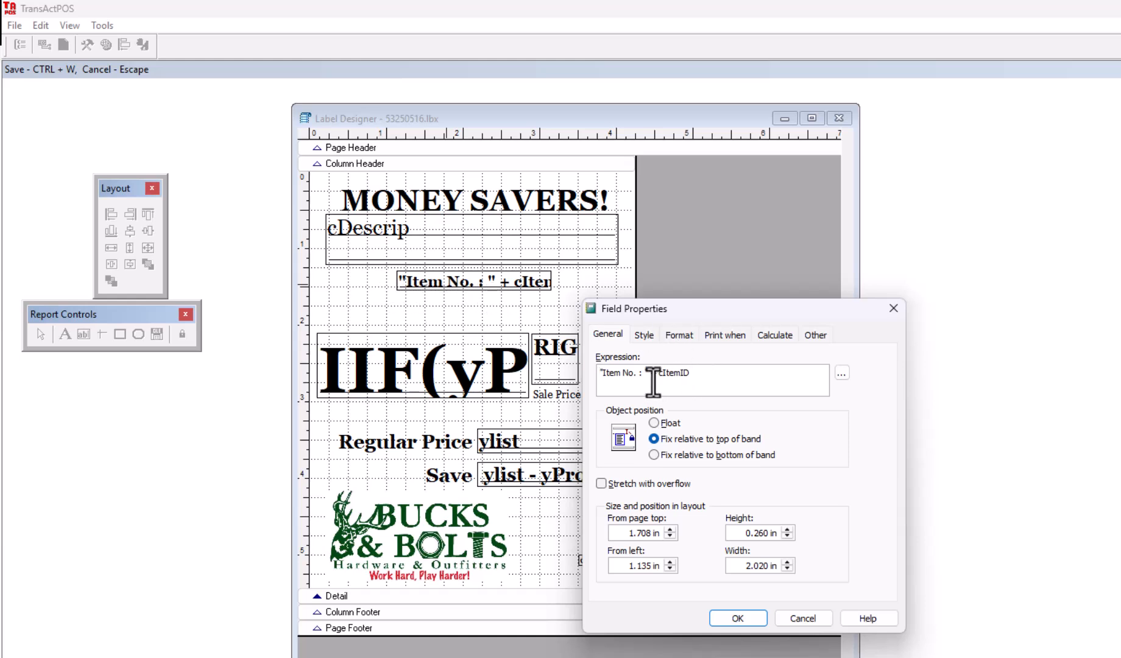
left_click_drag(658, 372, 708, 371)
left_click(657, 373)
key("BackSpace")
type("y")
key("BackSpace")
type("c")
left_click(738, 619)
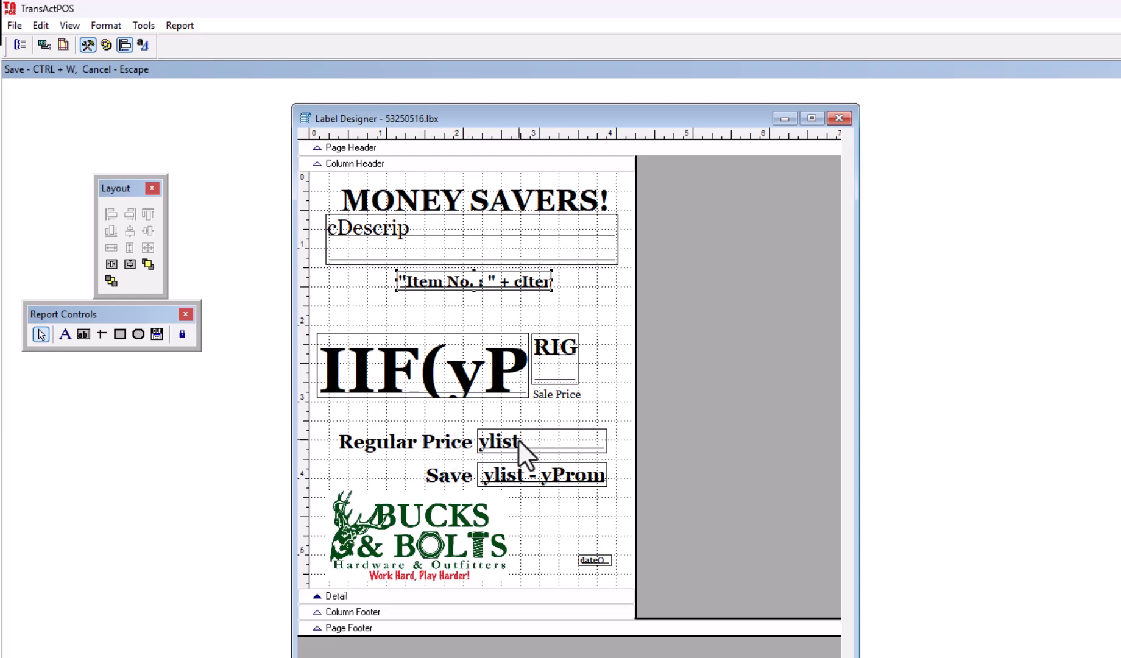
left_click(395, 376)
double_click(395, 376)
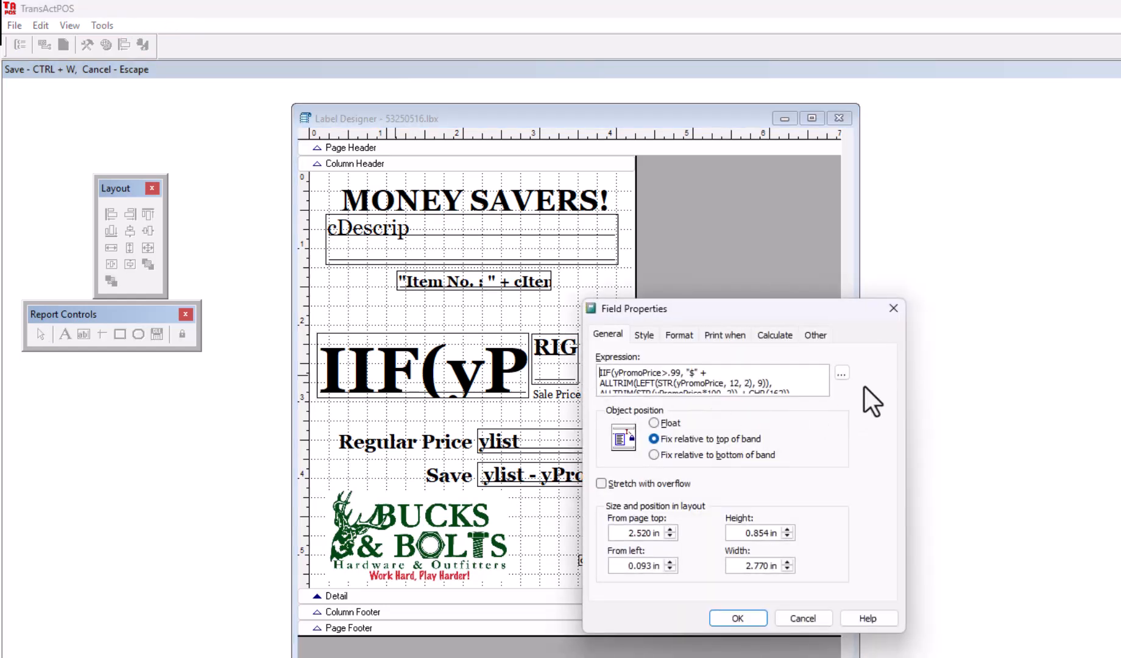
left_click(842, 372)
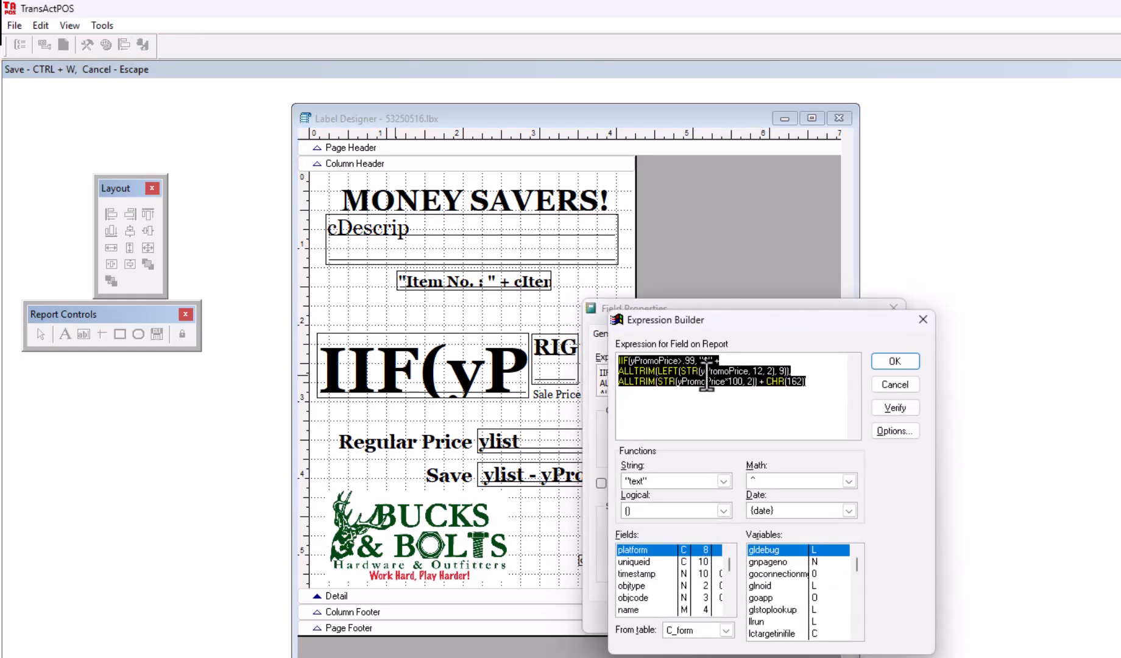
left_click(783, 399)
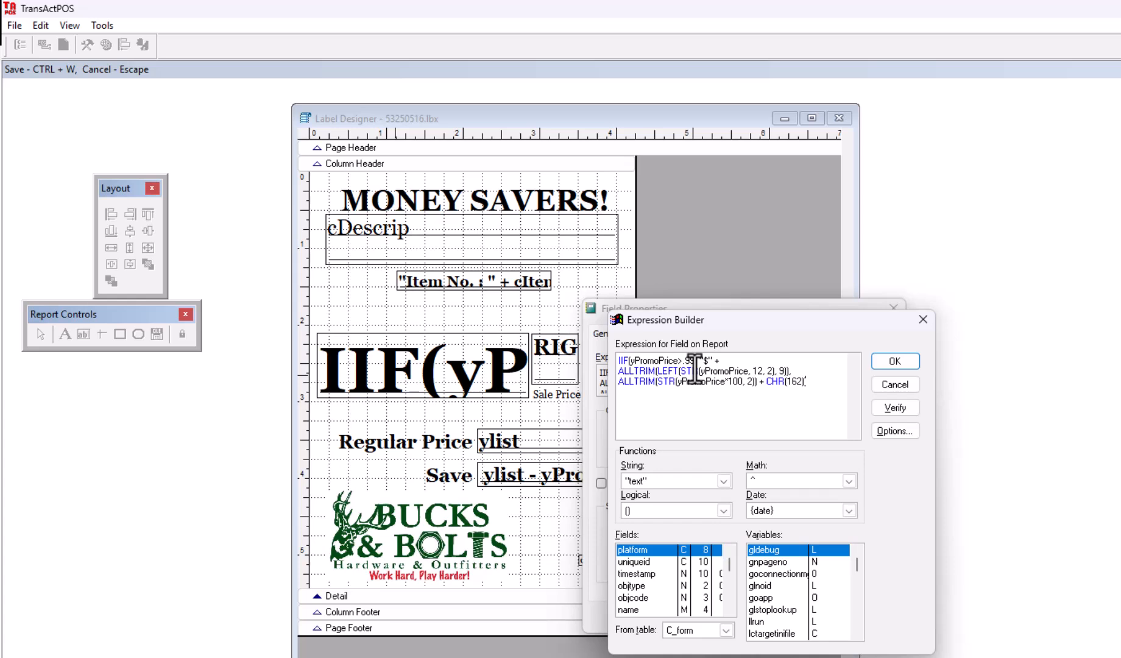
left_click(899, 363)
left_click(802, 618)
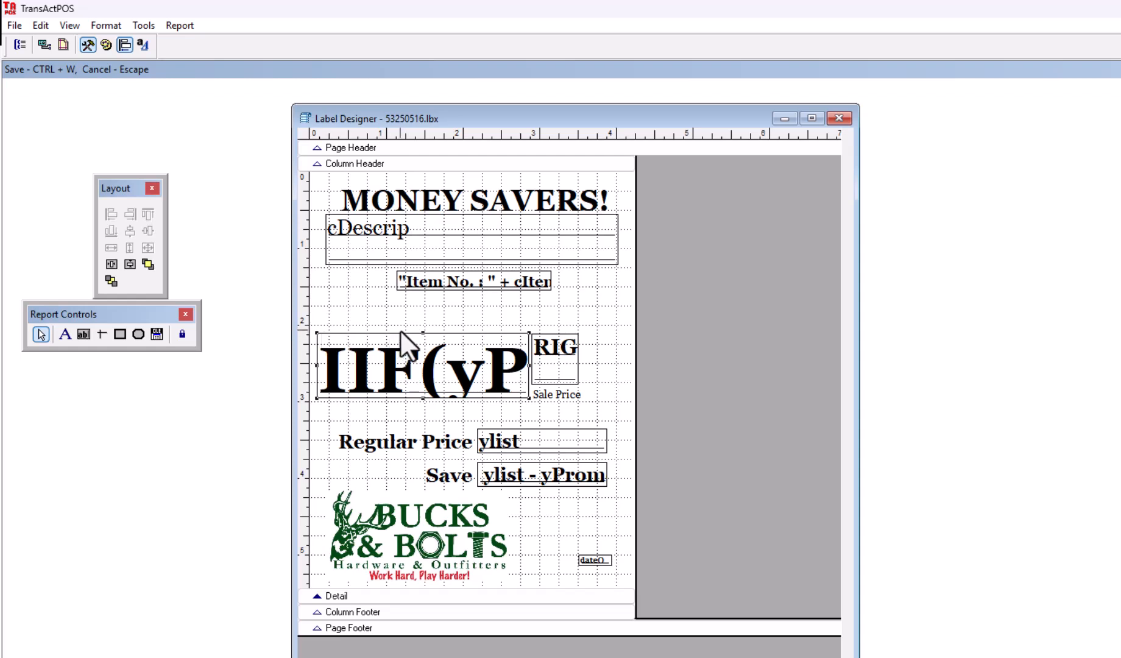
Step: Increase the Georgia Bold sale-price font to size 60
left_click(105, 25)
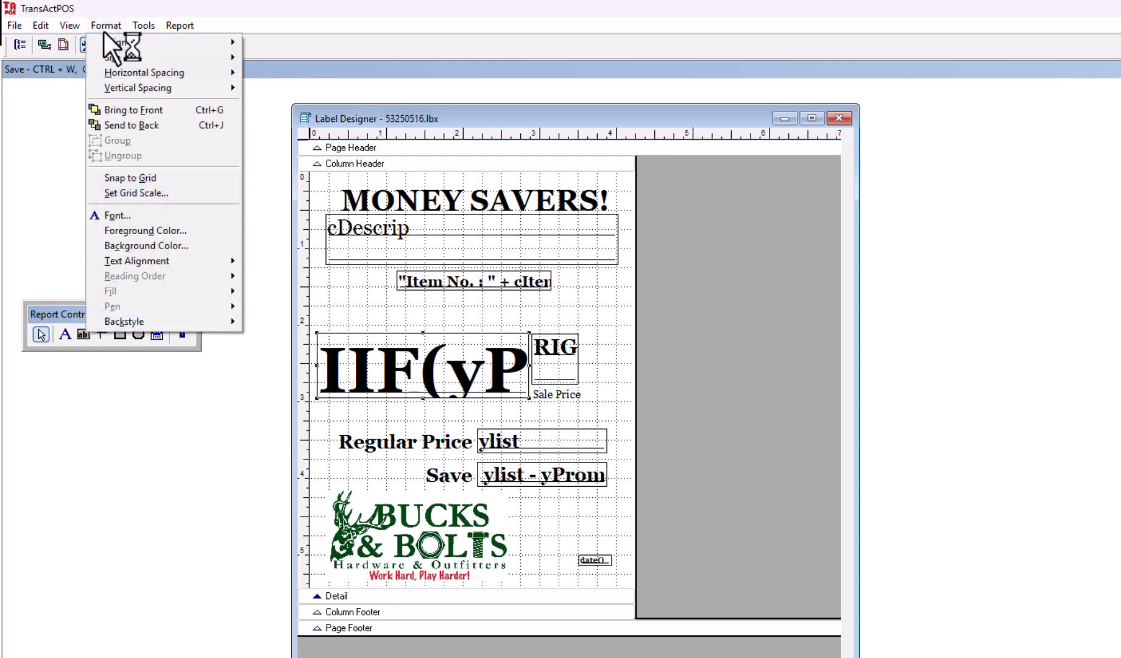
left_click(141, 215)
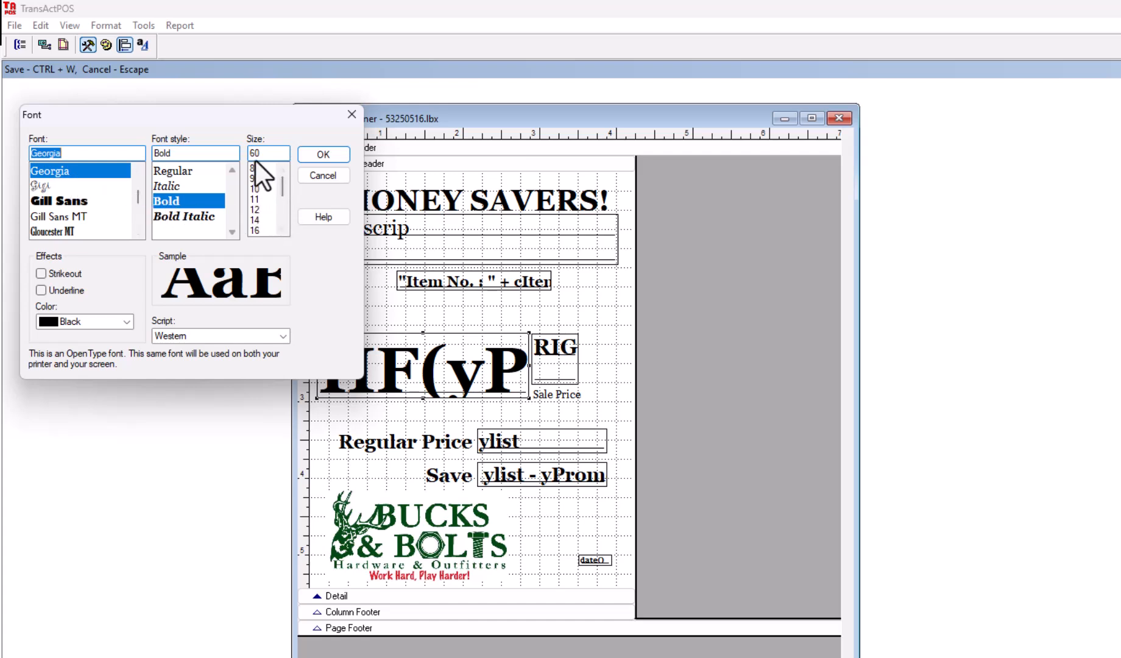
left_click(280, 229)
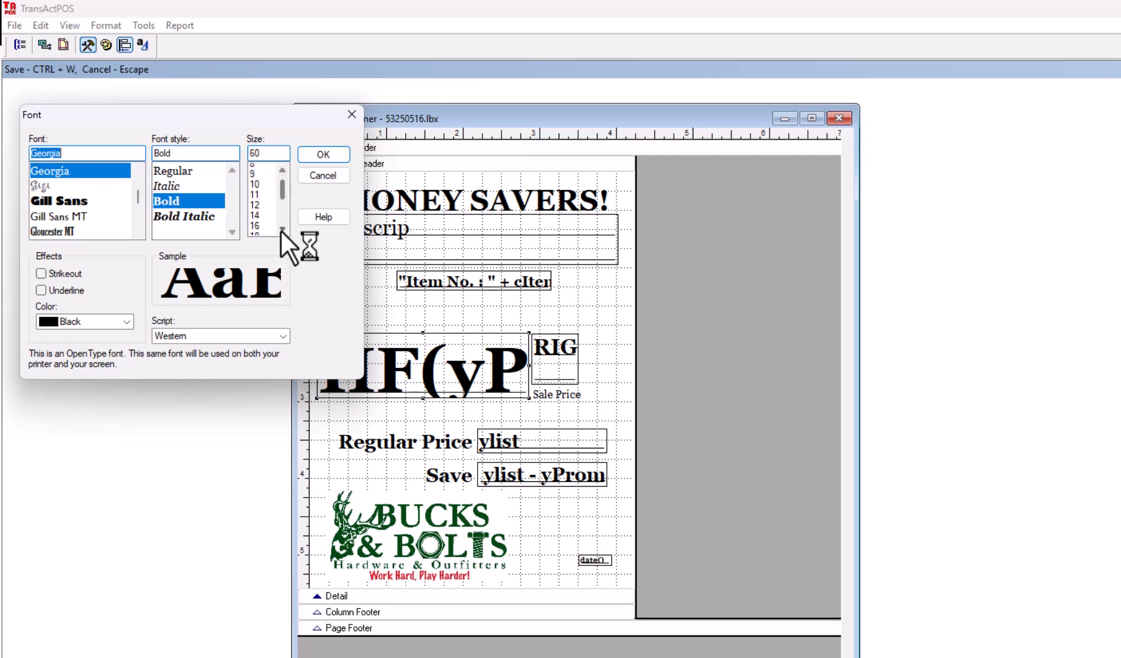
left_click(281, 230)
left_click(281, 230)
left_click(281, 230)
left_click(281, 230)
left_click(281, 230)
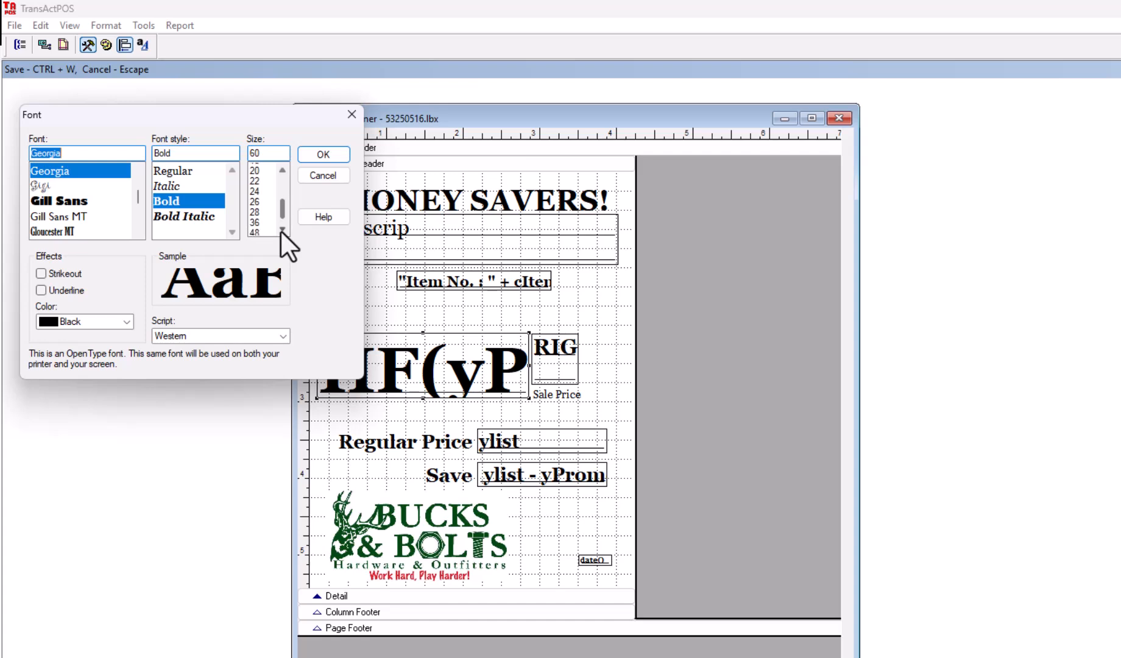
left_click(281, 230)
left_click(317, 156)
left_click(535, 353)
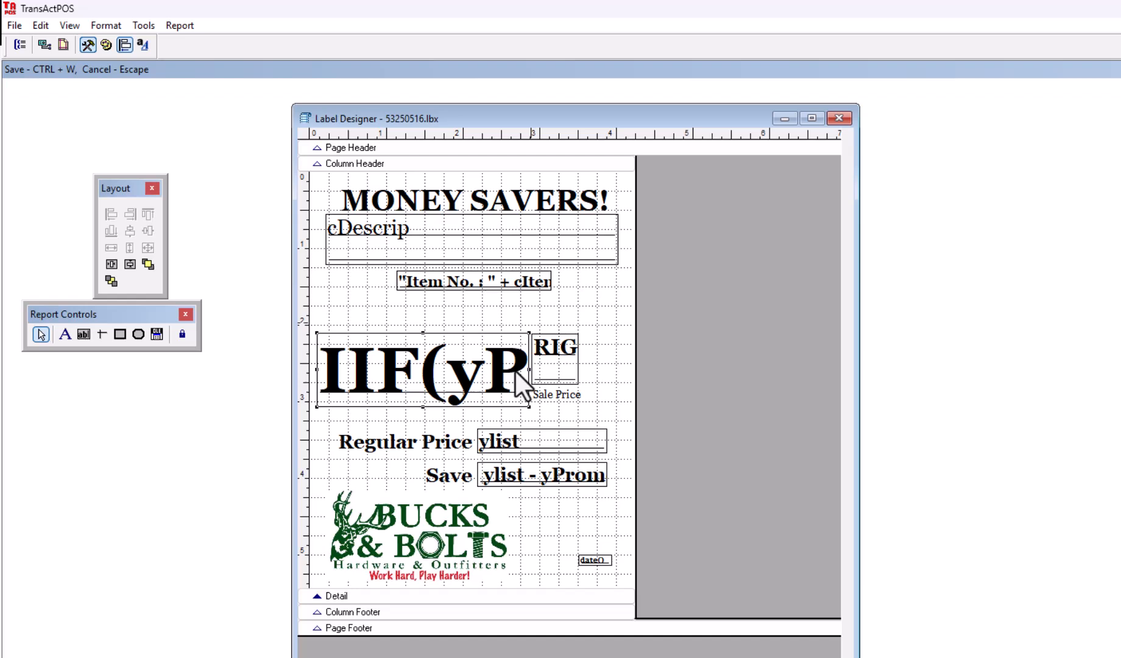
Step: Review the Regular Price and Save field properties, then open the Detail band's context menu
double_click(506, 441)
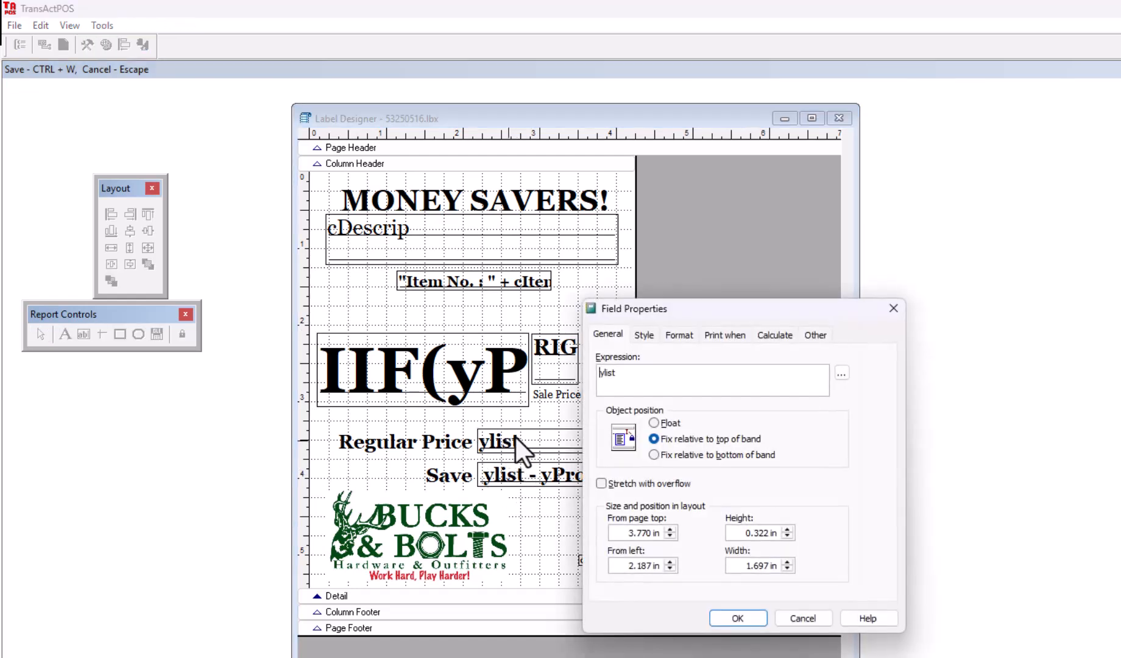
left_click(802, 618)
left_click(532, 476)
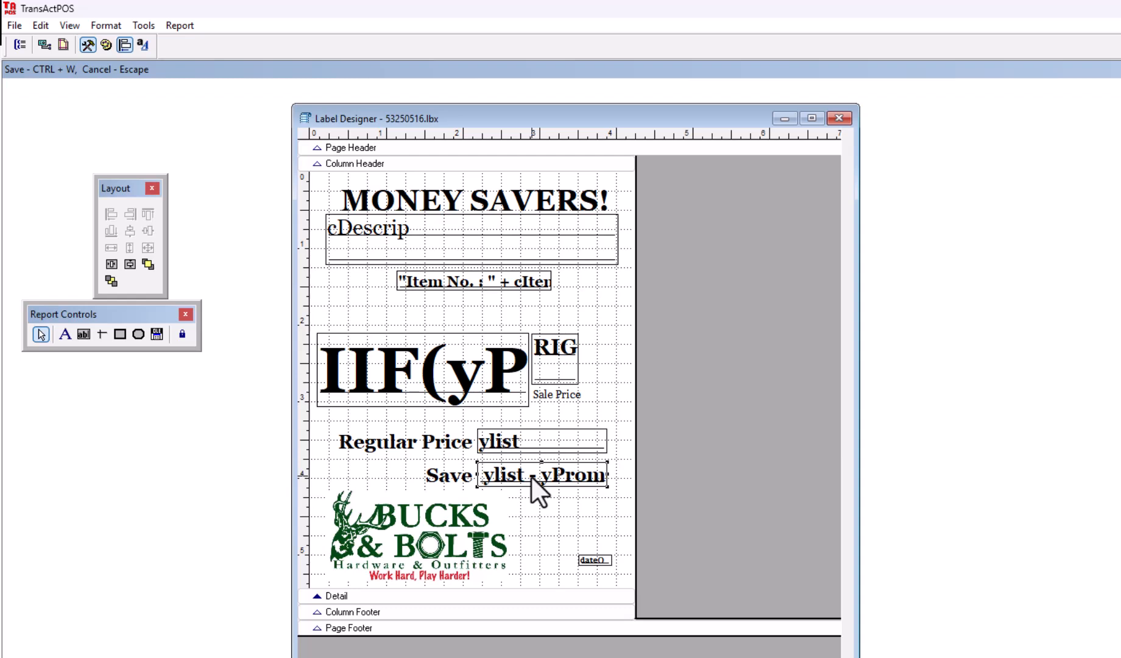
double_click(532, 477)
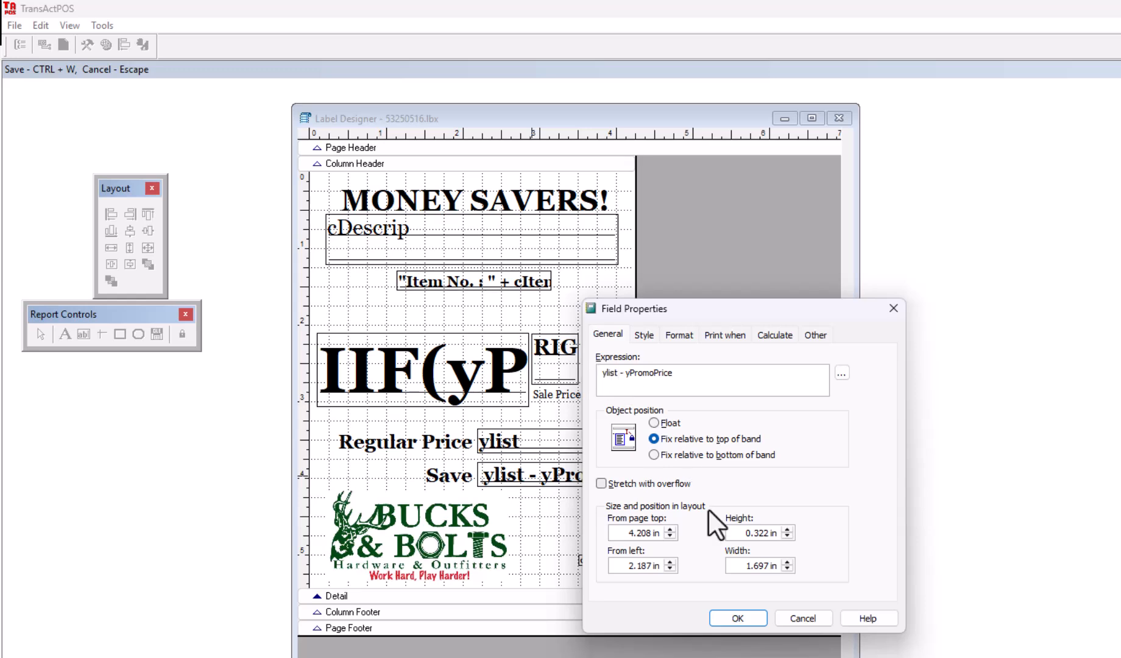
left_click(742, 617)
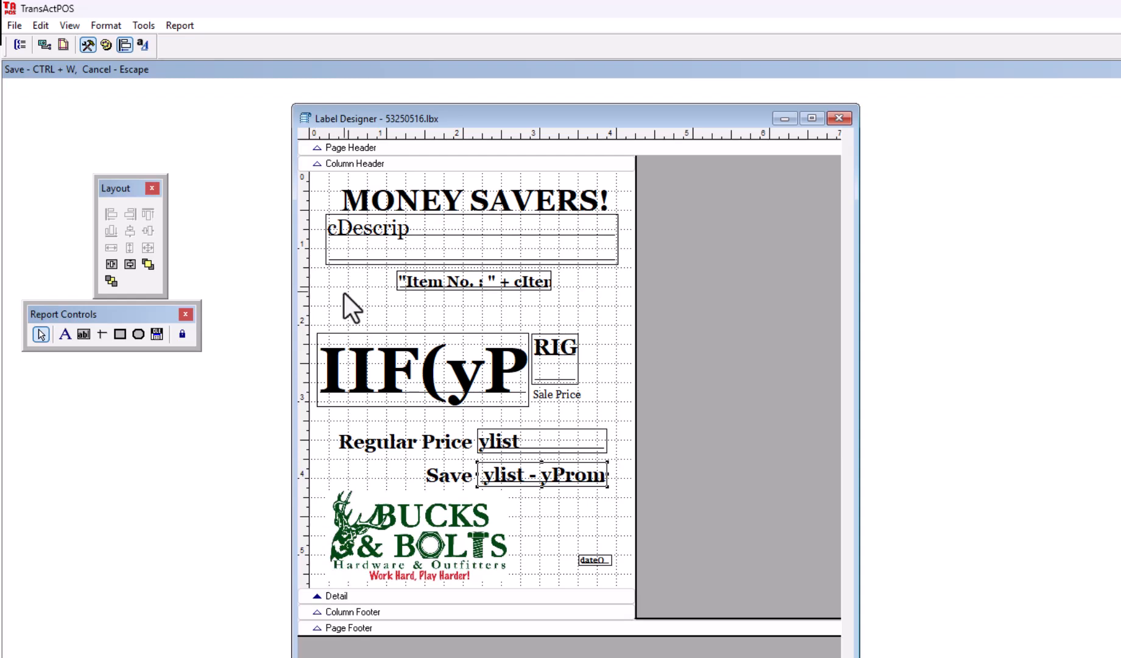
right_click(316, 595)
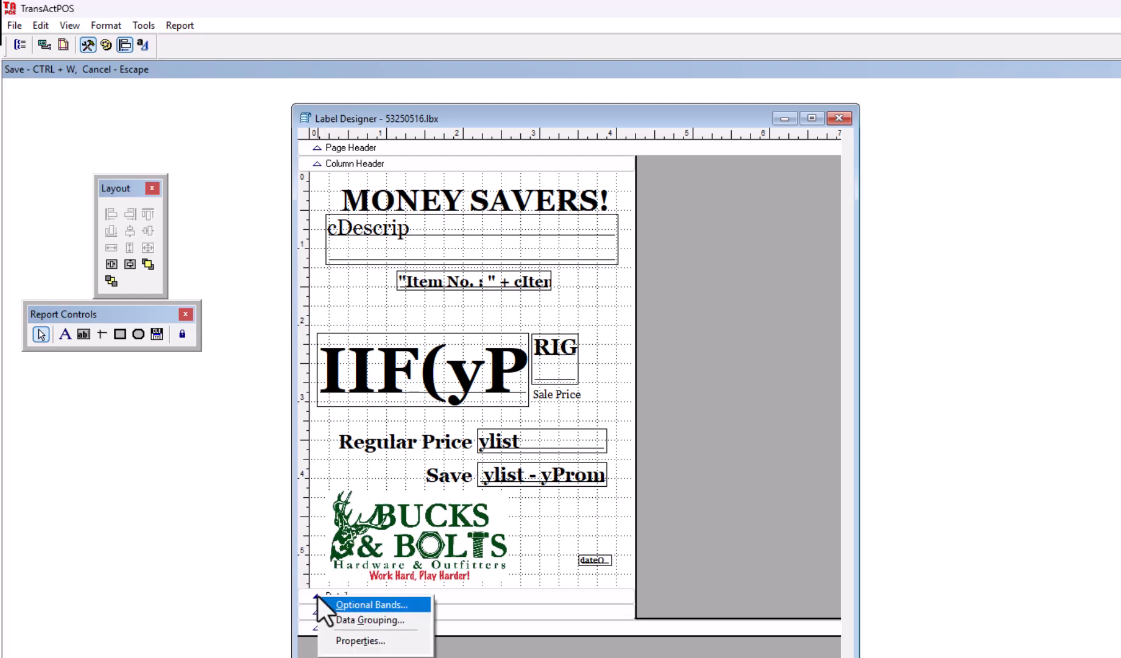
left_click(358, 644)
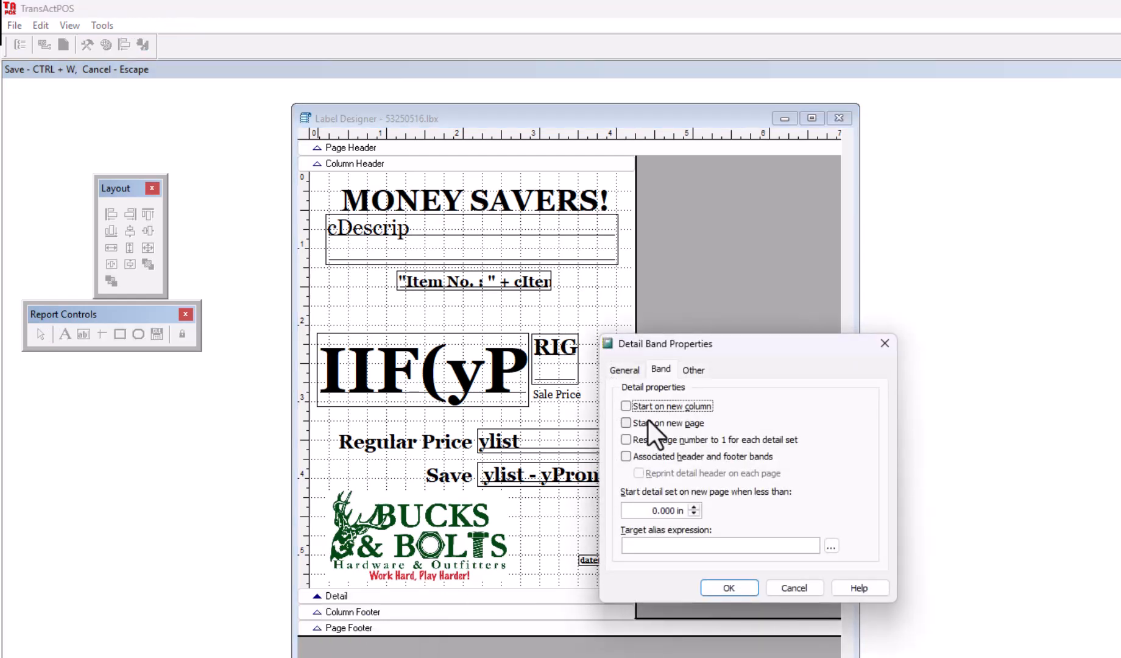
left_click(626, 373)
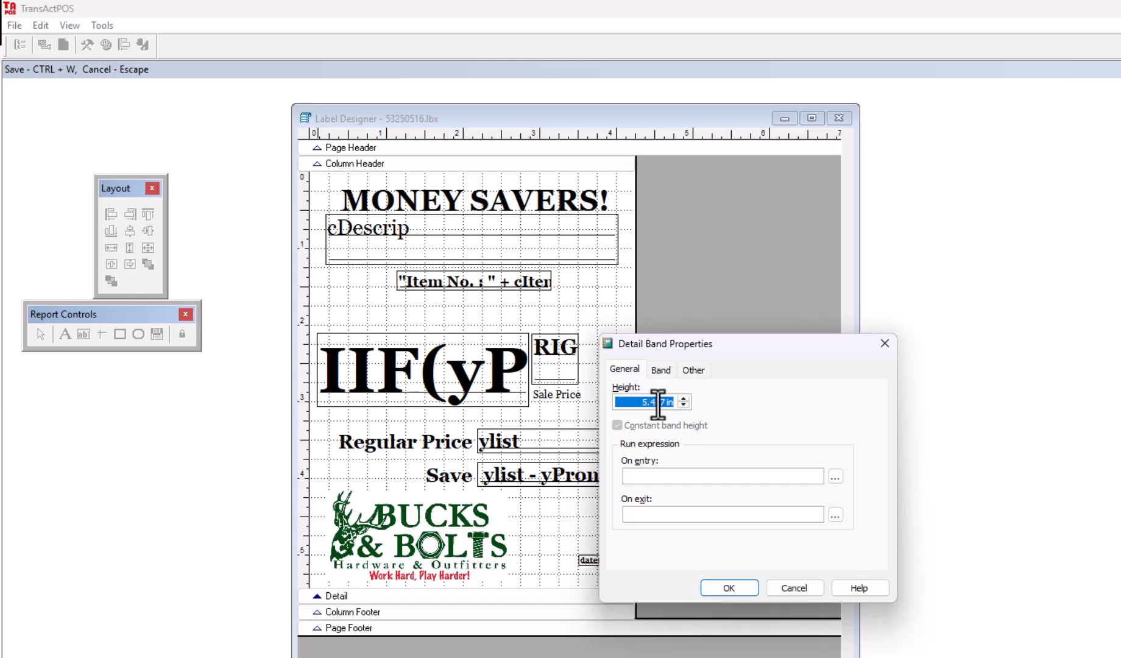
left_click(729, 587)
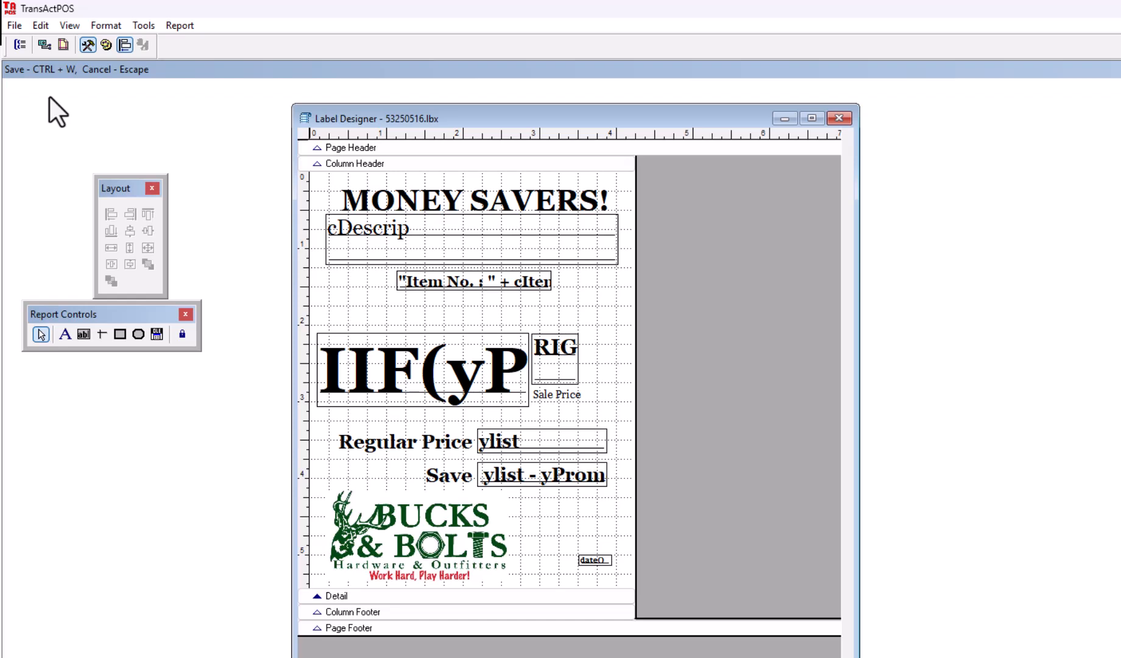
Step: Save the label changes and close Label Maintenance and the form/label editor menu
key("Escape")
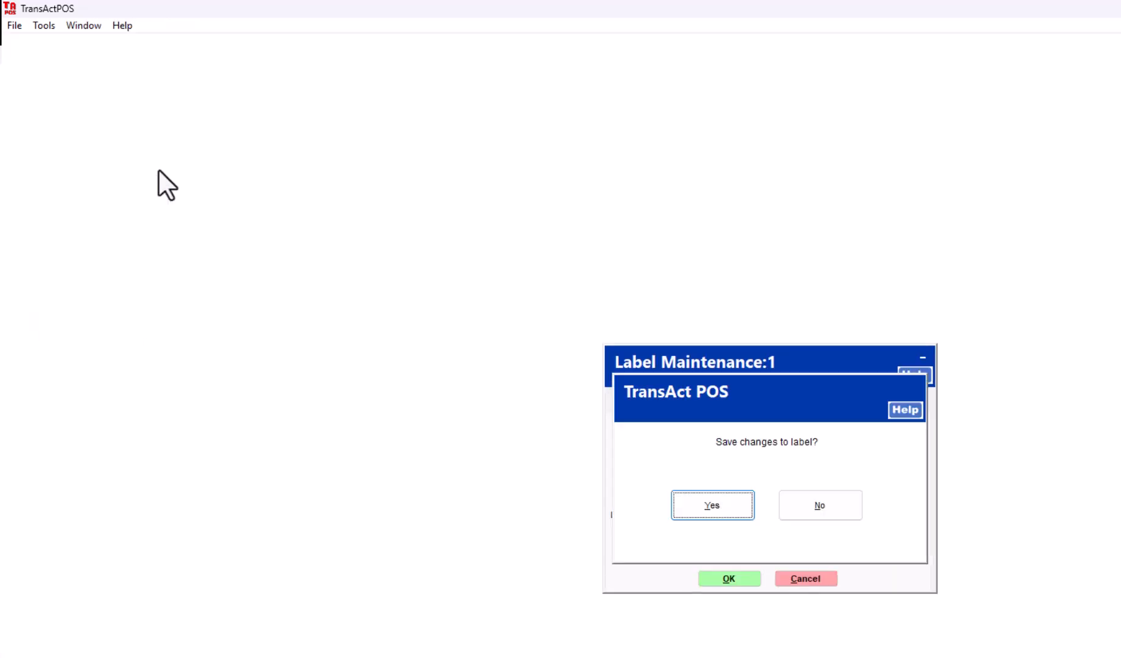
left_click(706, 512)
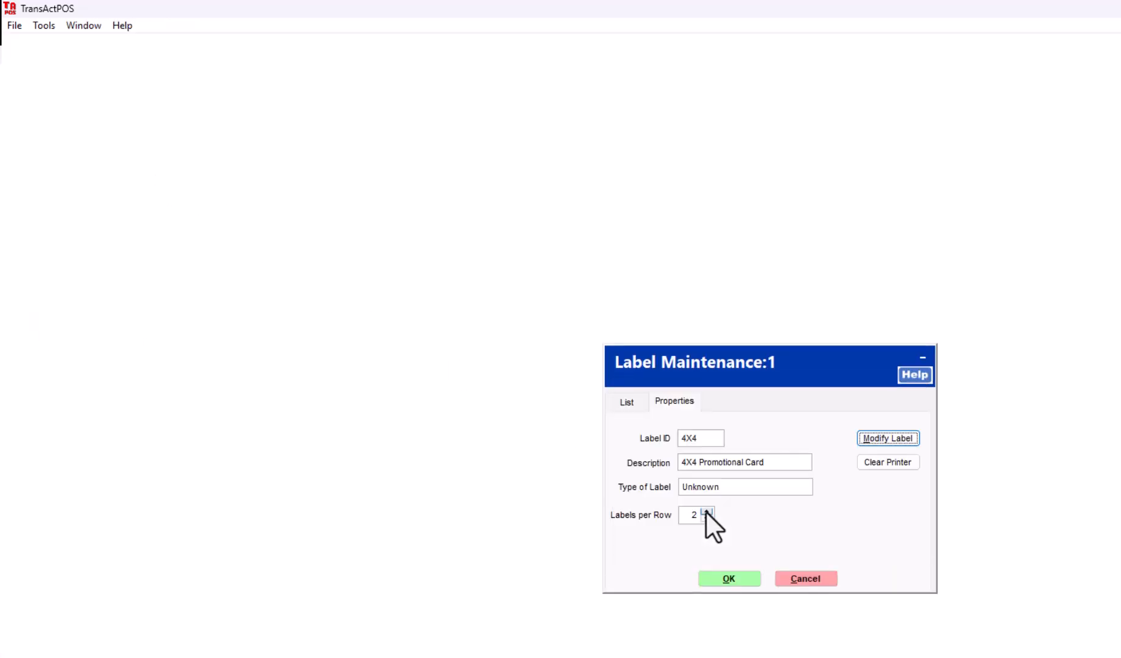
left_click(728, 579)
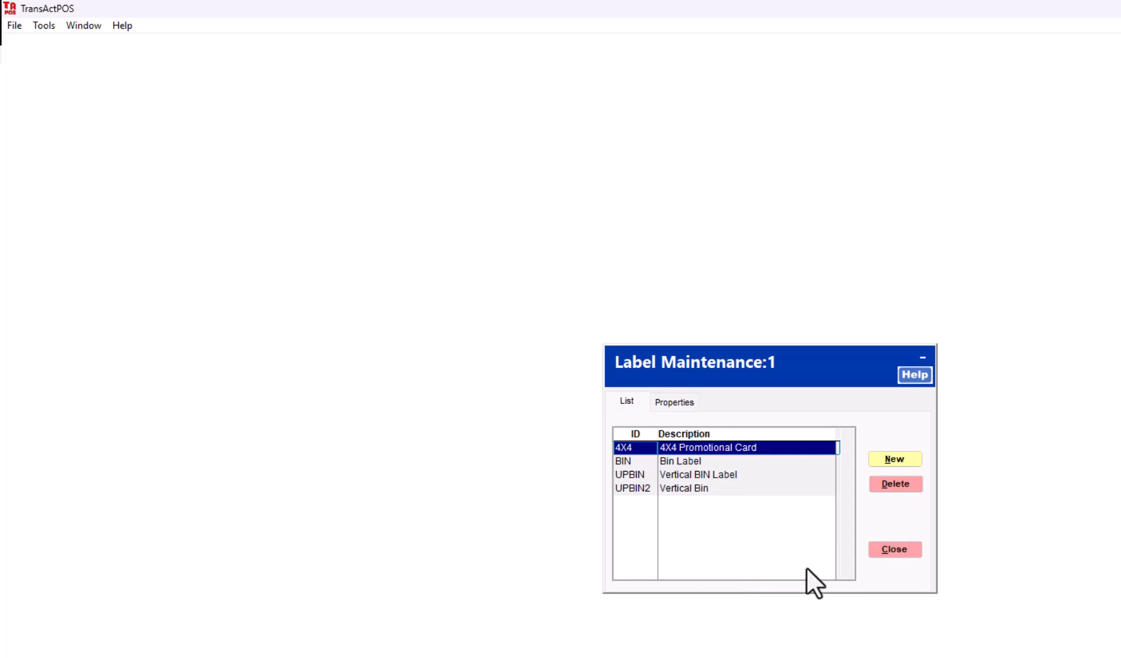
left_click(898, 552)
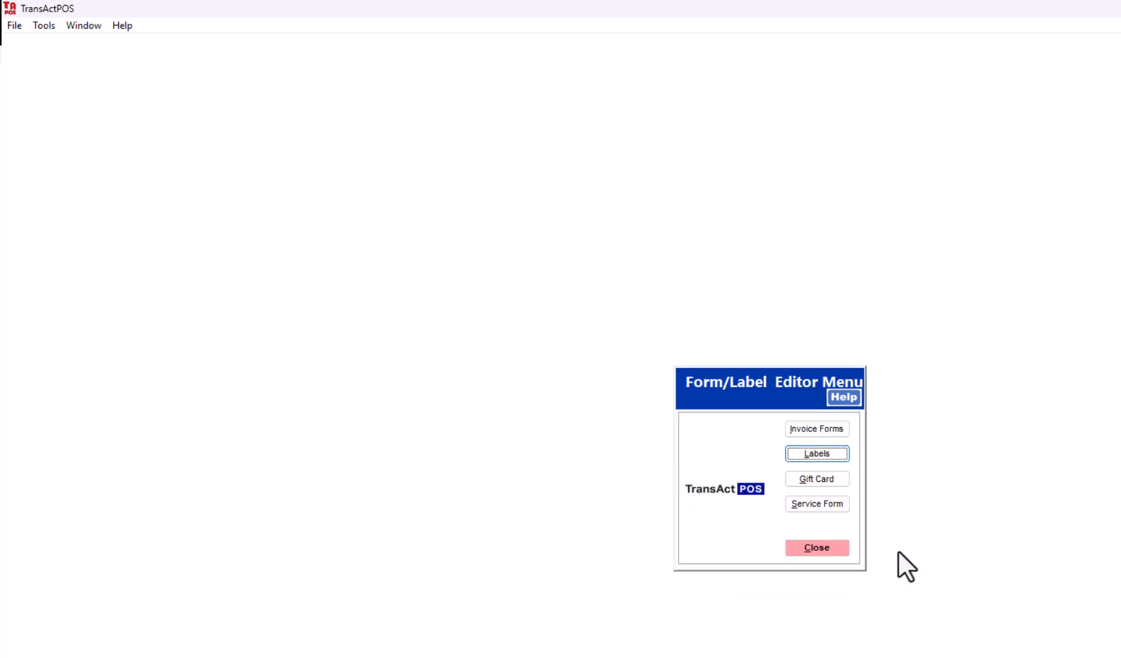
left_click(813, 551)
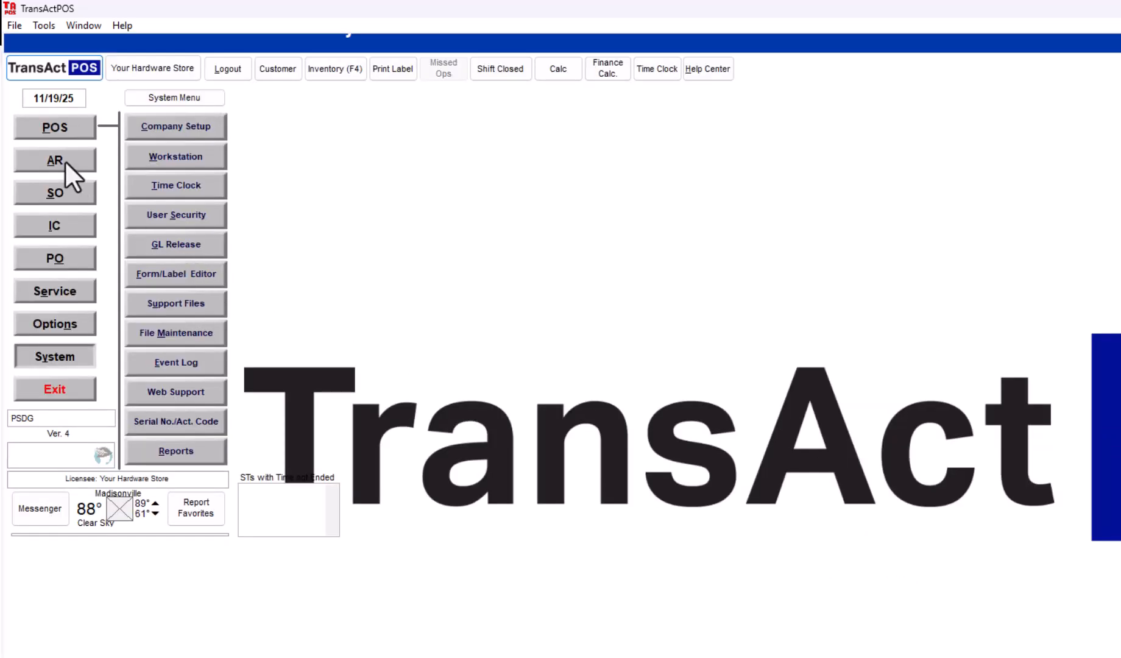
Step: Open Point of Sale File Maintenance, signing in with the user password
left_click(58, 125)
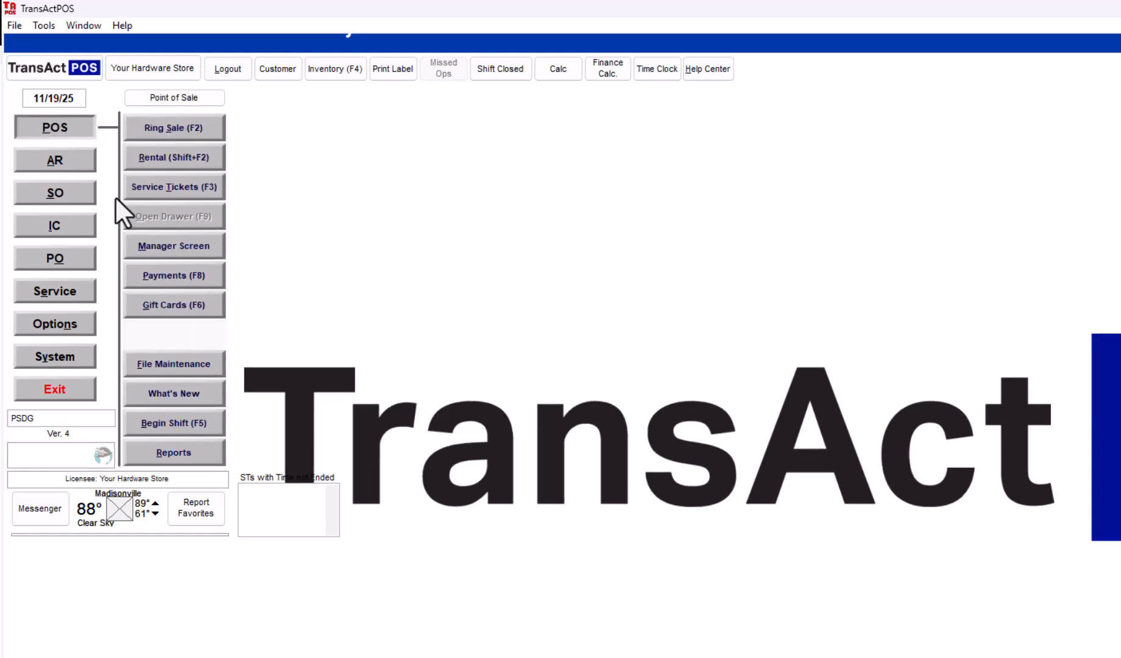
left_click(199, 362)
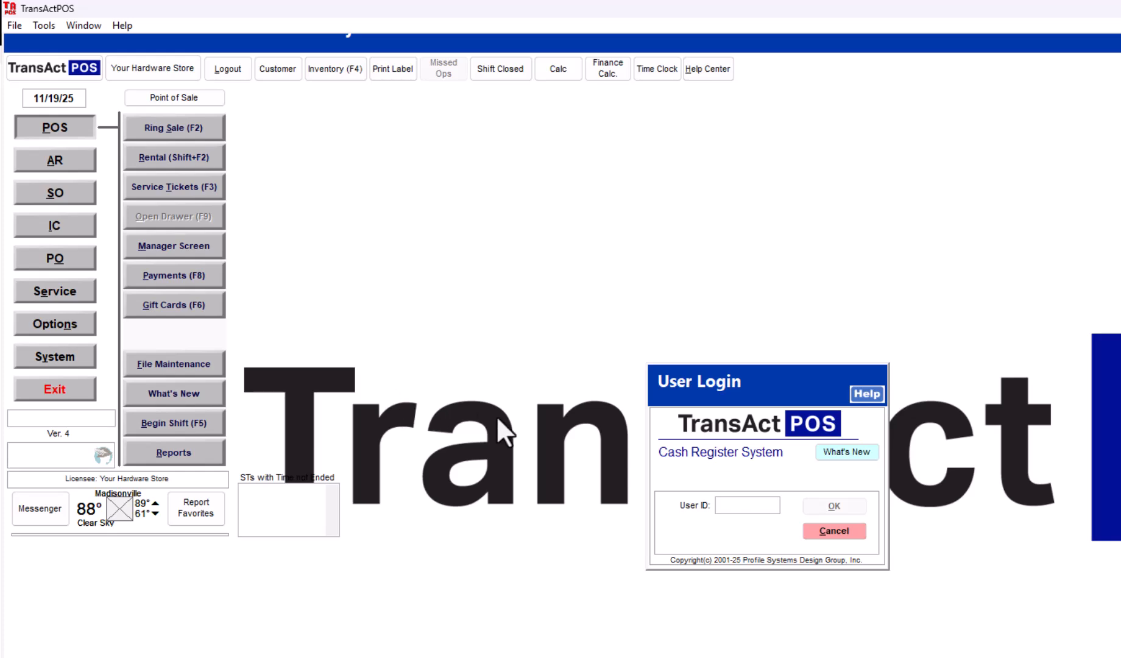
type("**")
key("Return")
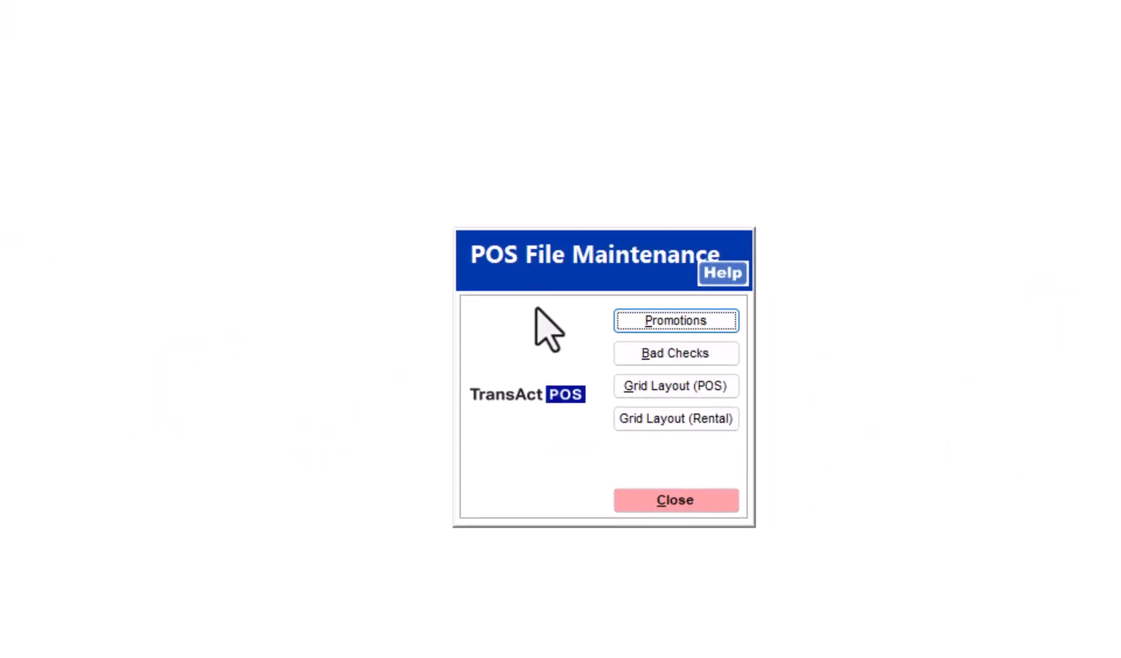
Step: Open the CANNING SALES promotion's properties and toggle Promo Prices Active off and back on
left_click(728, 327)
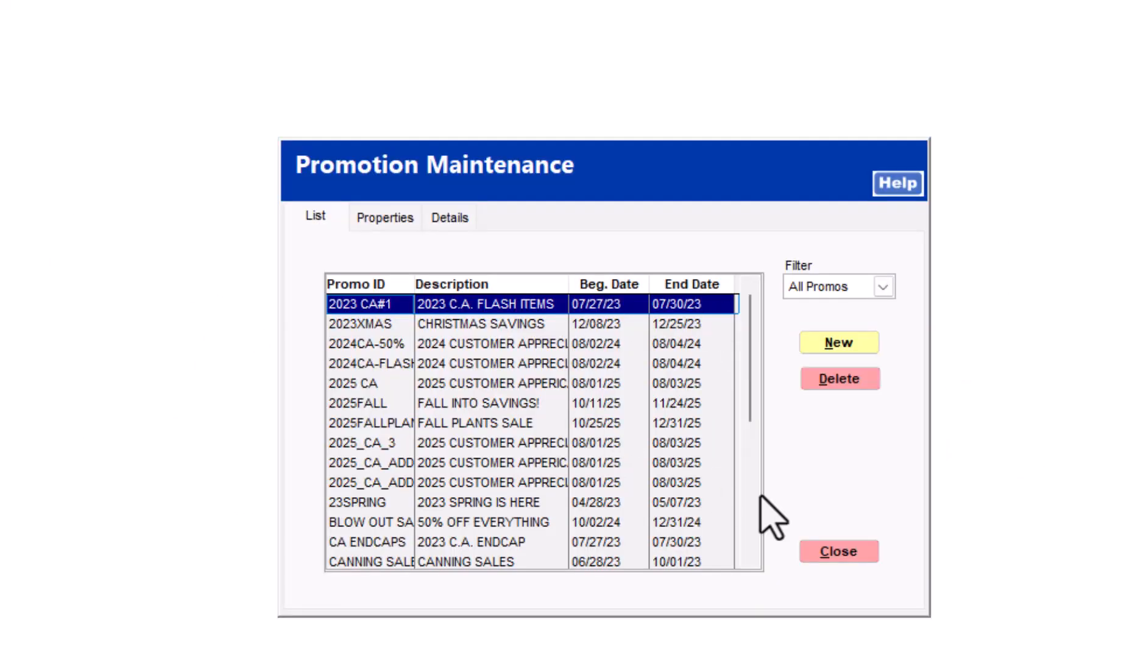
scroll(752, 564, "down", 5)
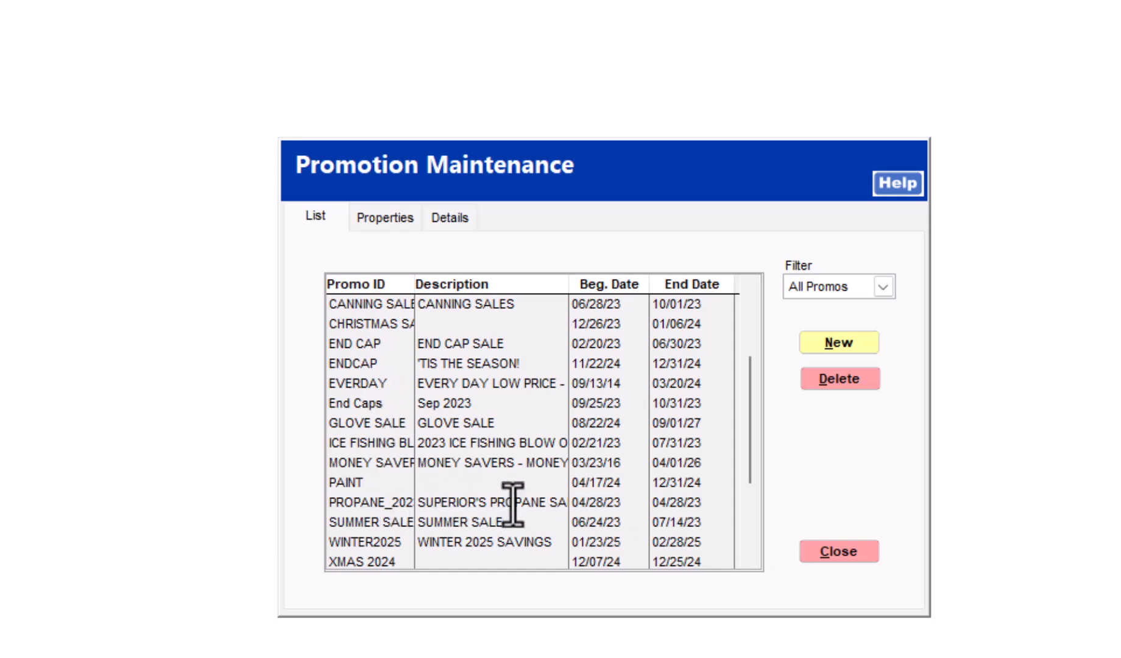
left_click(453, 304)
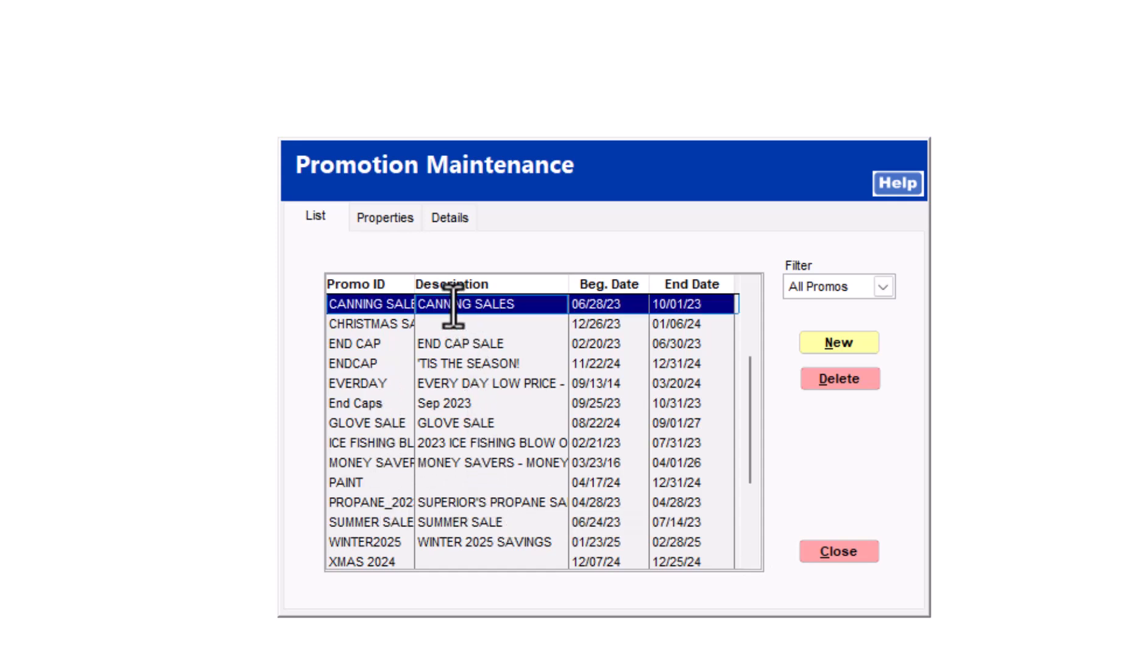
left_click(380, 218)
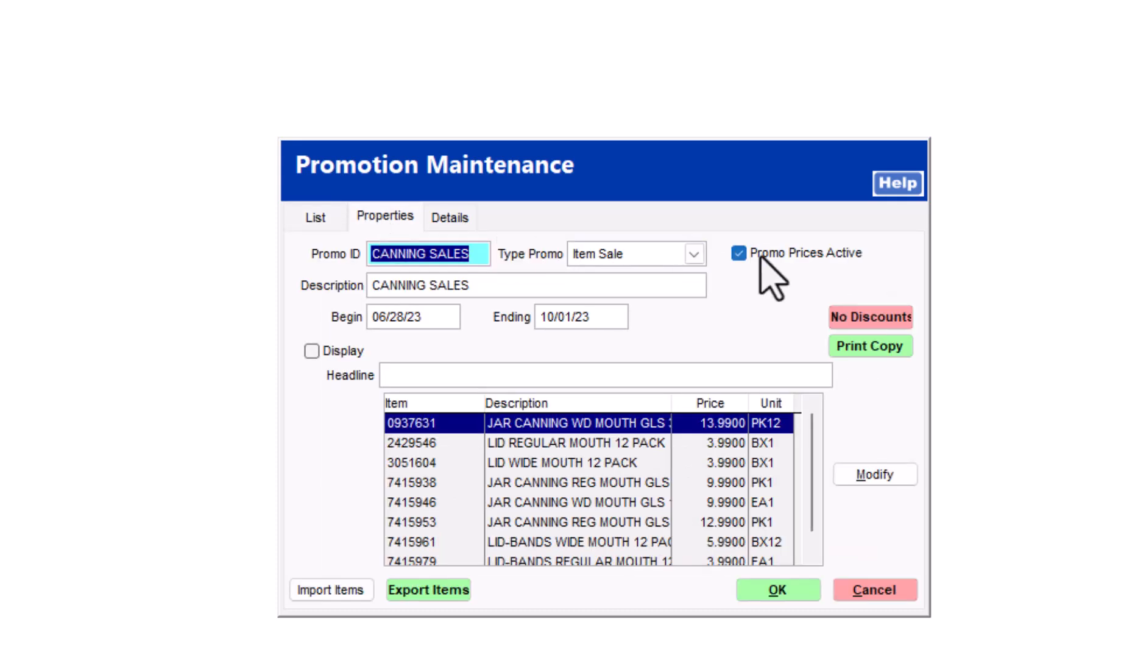
left_click(740, 255)
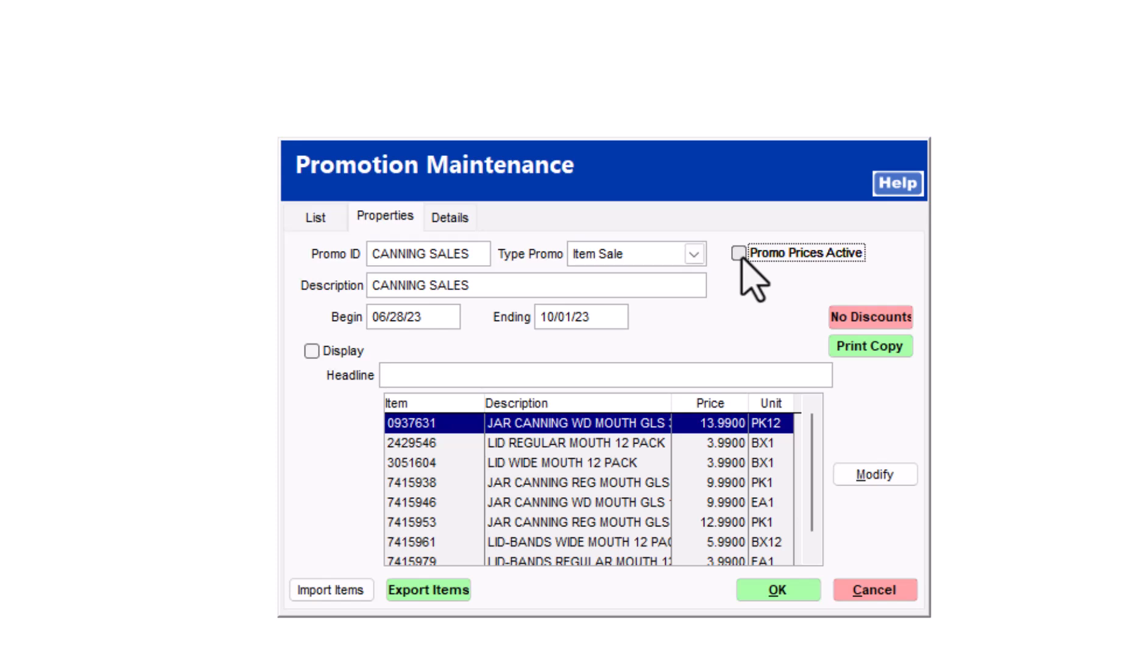
left_click(739, 254)
Step: From the Details page, print promo-price labels on the 4X4 form, saving as _SalesCards.pdf
left_click(451, 221)
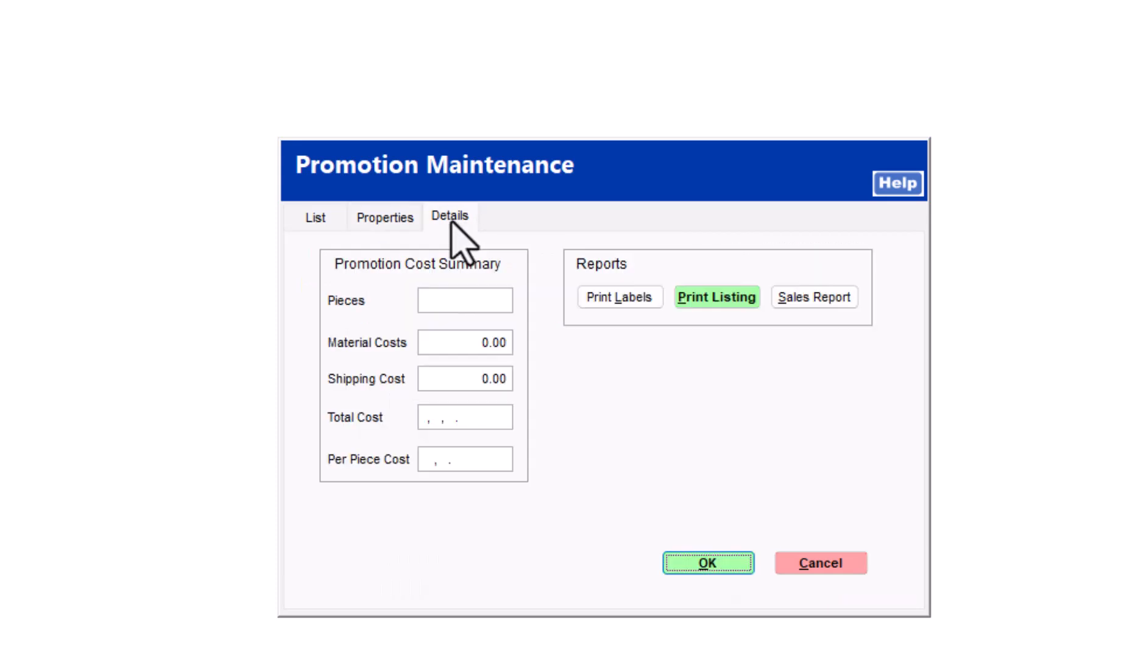
left_click(619, 298)
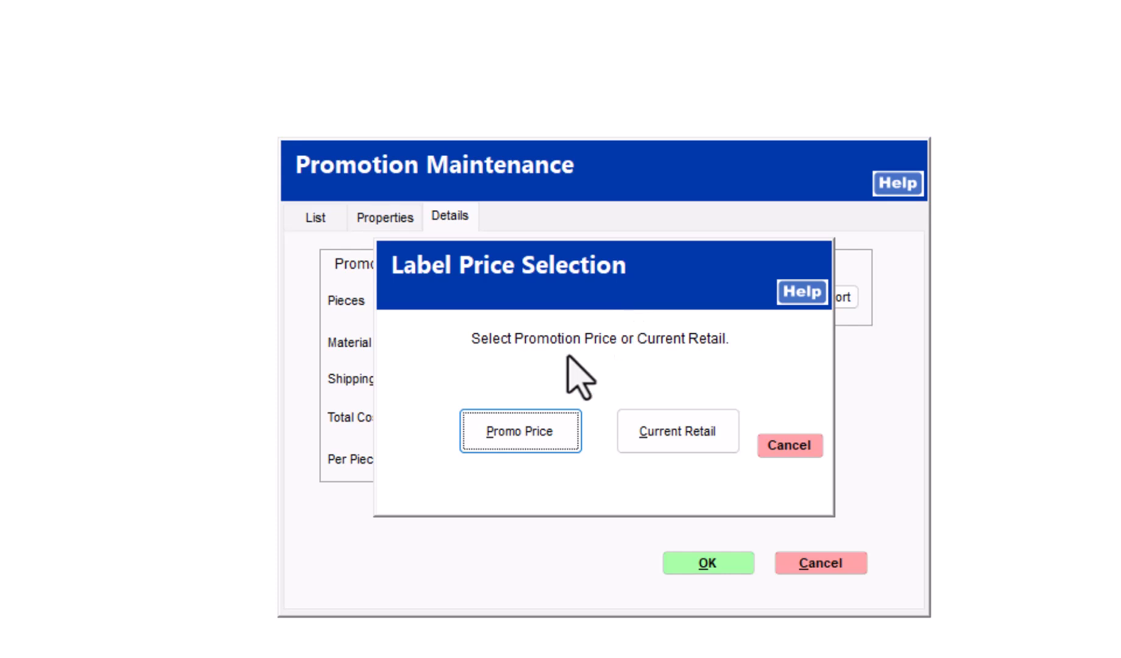
left_click(520, 431)
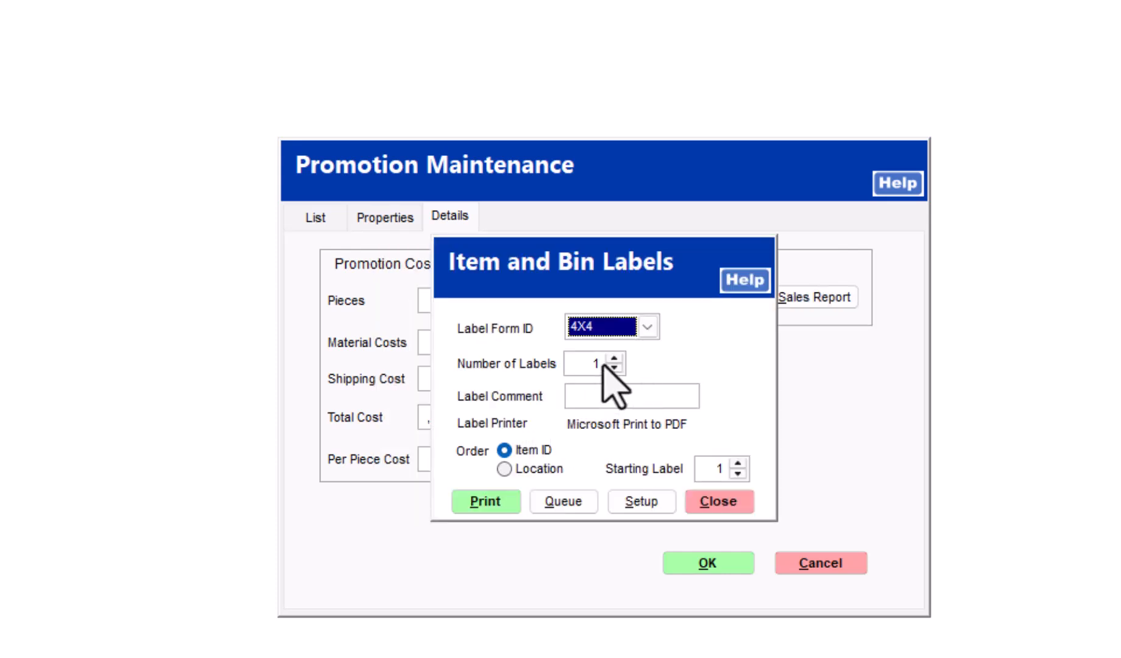
left_click(483, 504)
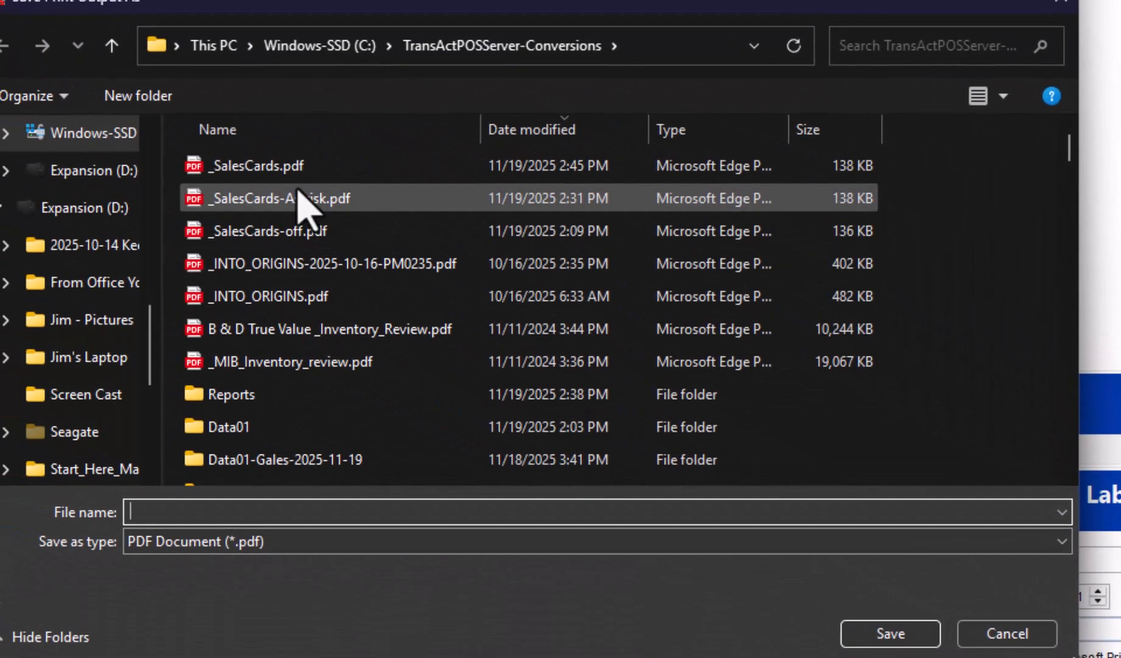
left_click(296, 170)
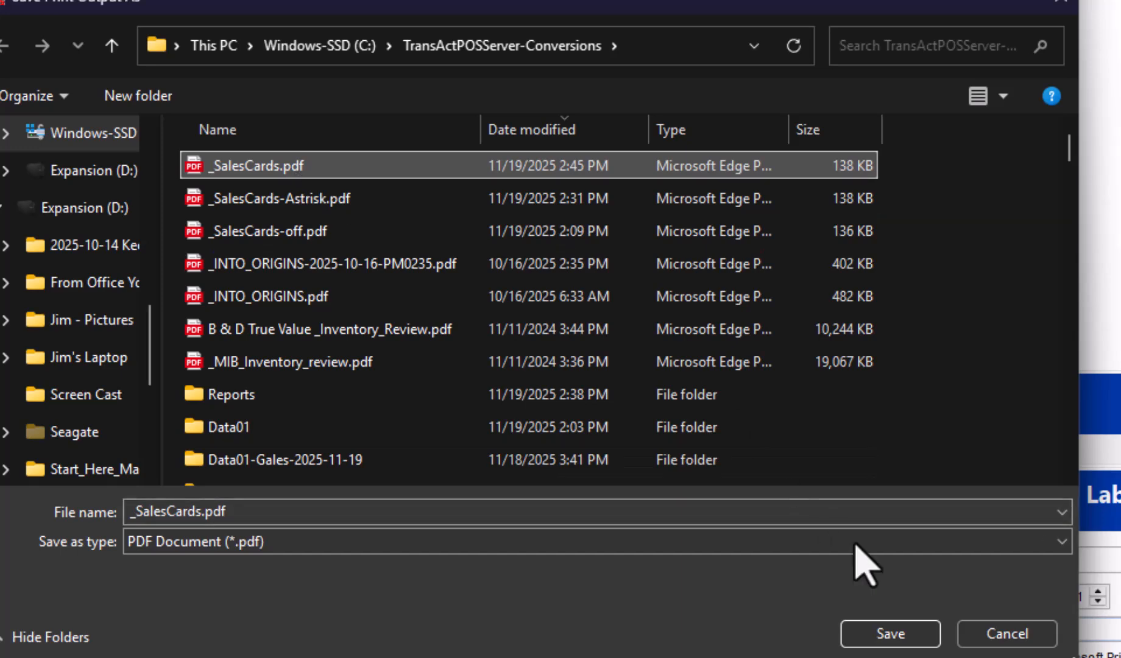
left_click(895, 634)
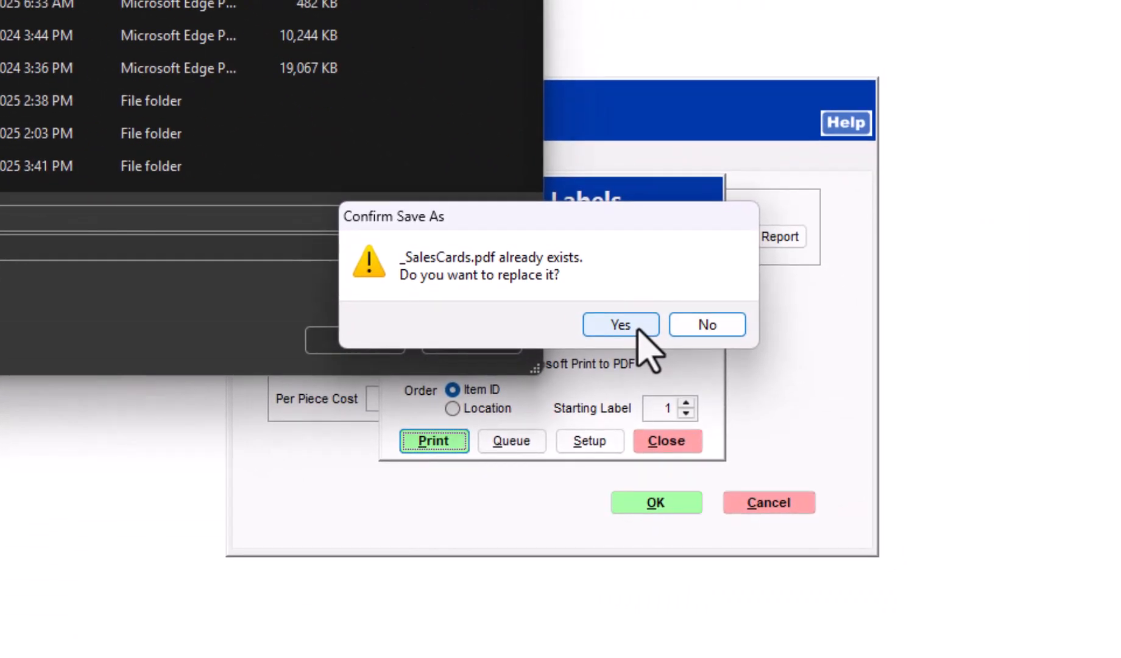
Step: Replace the existing _SalesCards.pdf and check the 11/19/25 date on the first label
left_click(638, 330)
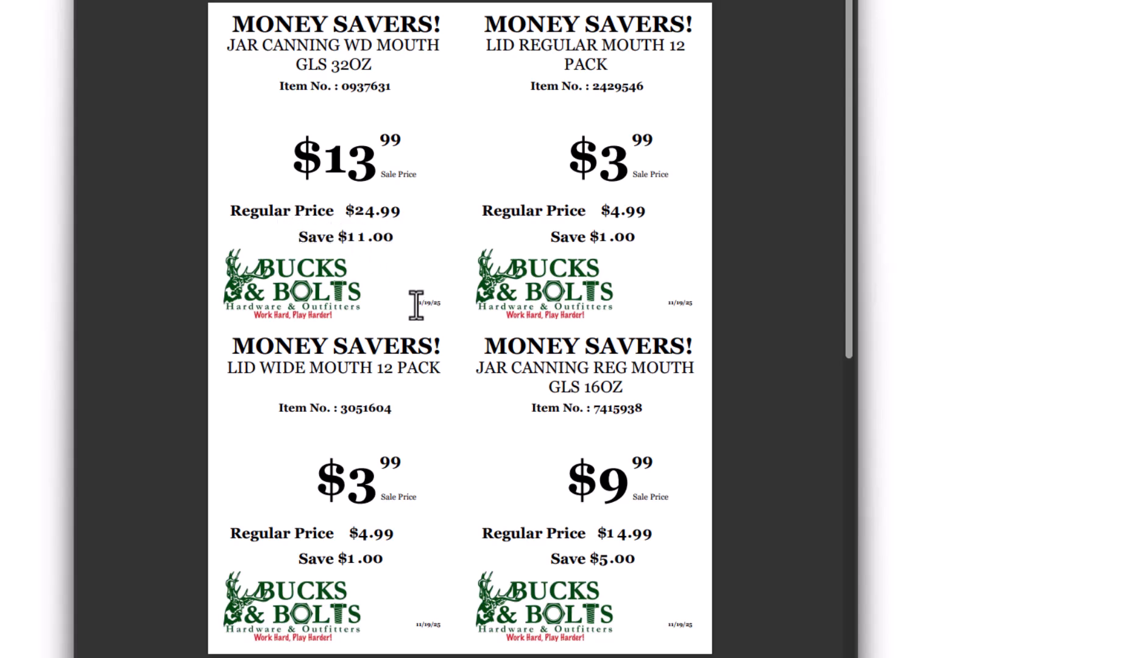
left_click_drag(416, 304, 442, 305)
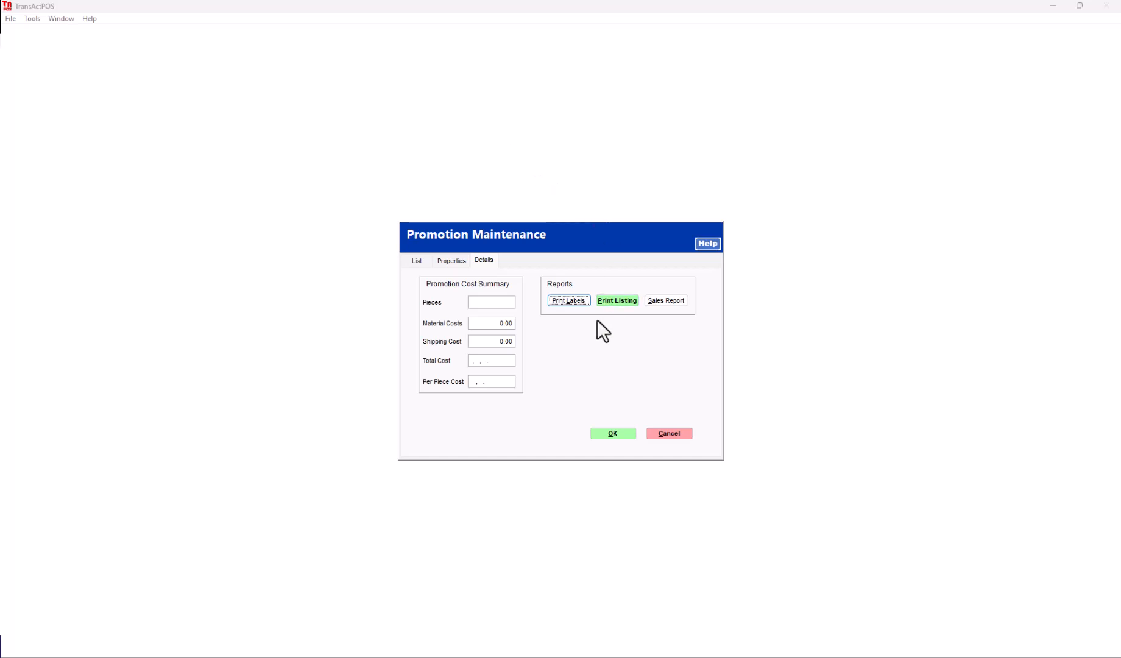
Step: Close Promotion and File Maintenance, then open the Labels list under System > Form/Label Editor
left_click(613, 434)
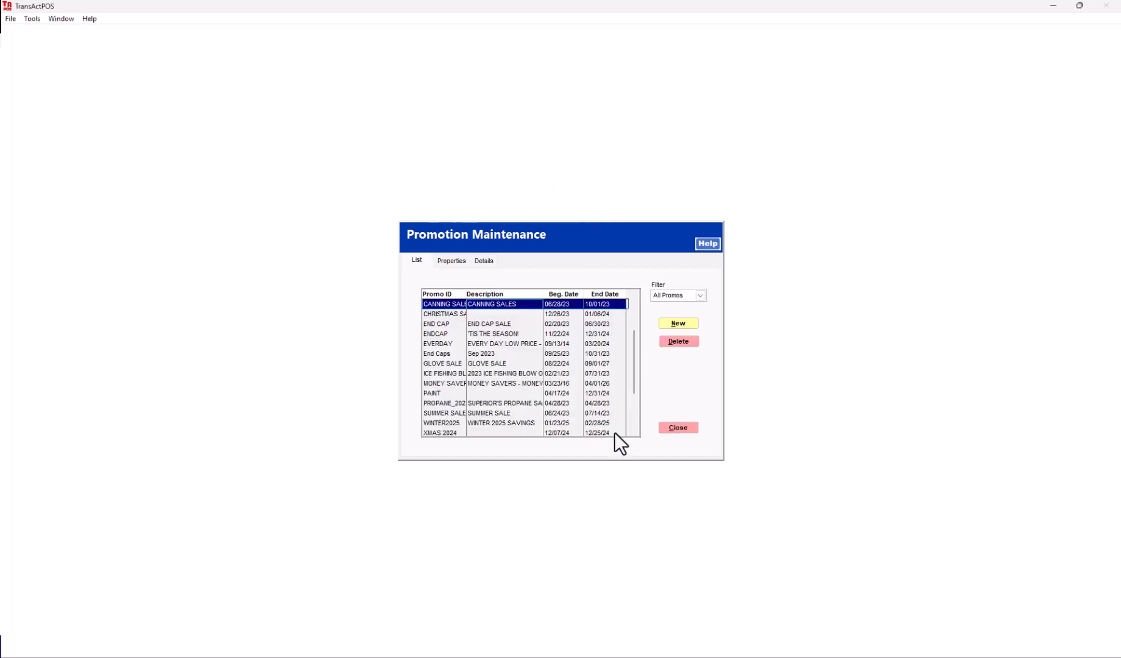
left_click(676, 427)
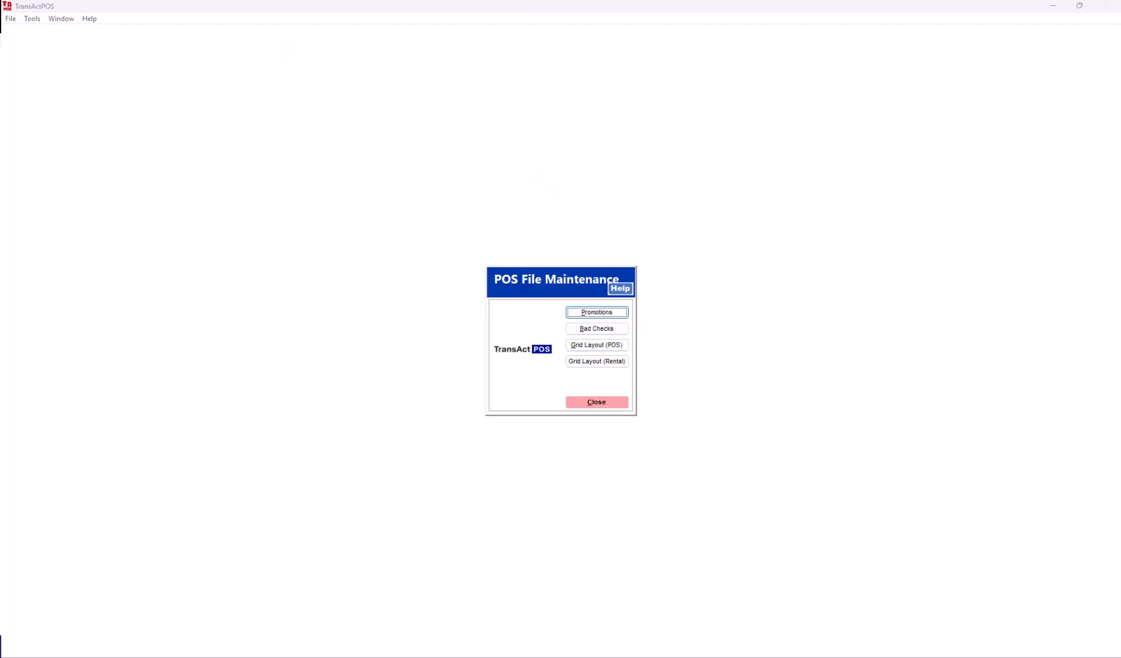
left_click(601, 403)
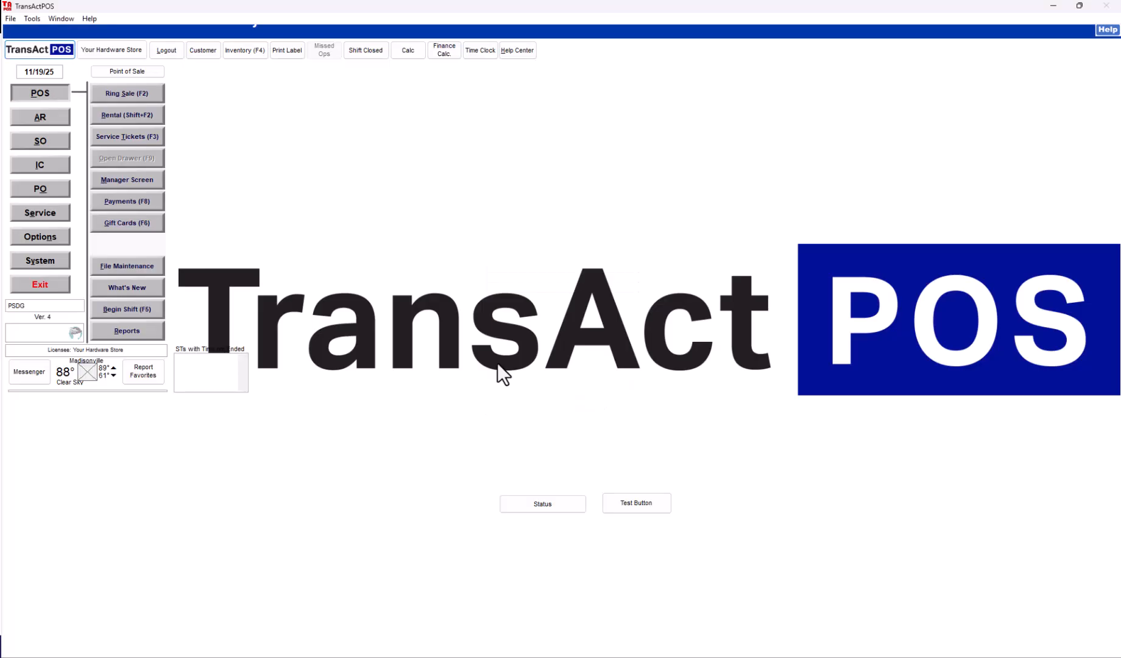
left_click(20, 254)
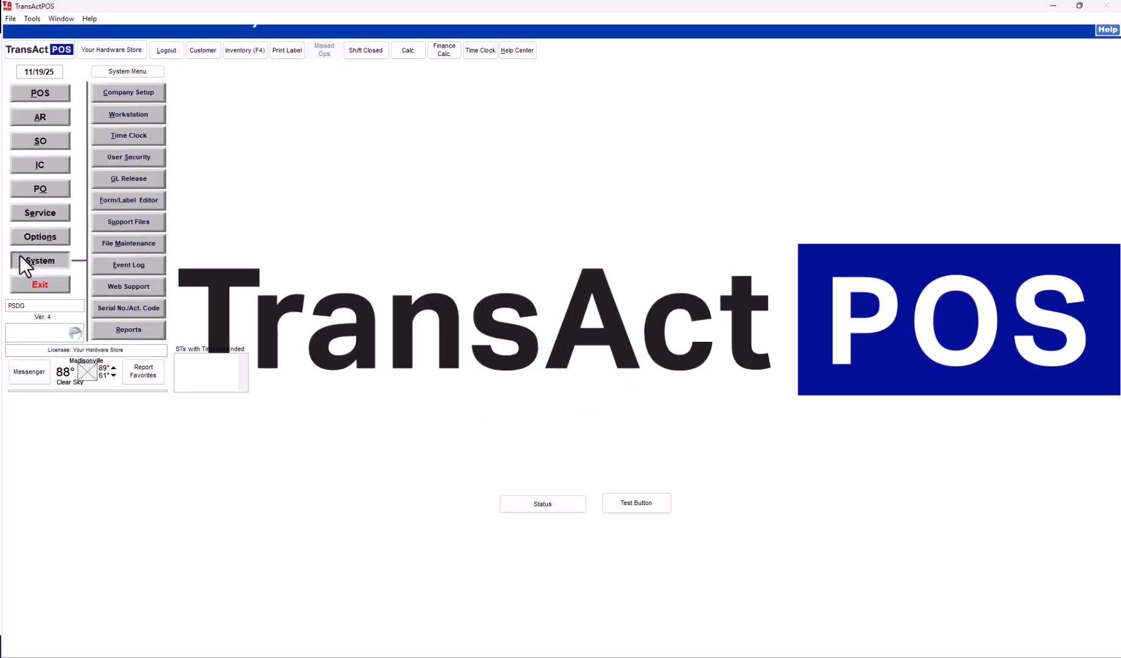
left_click(125, 198)
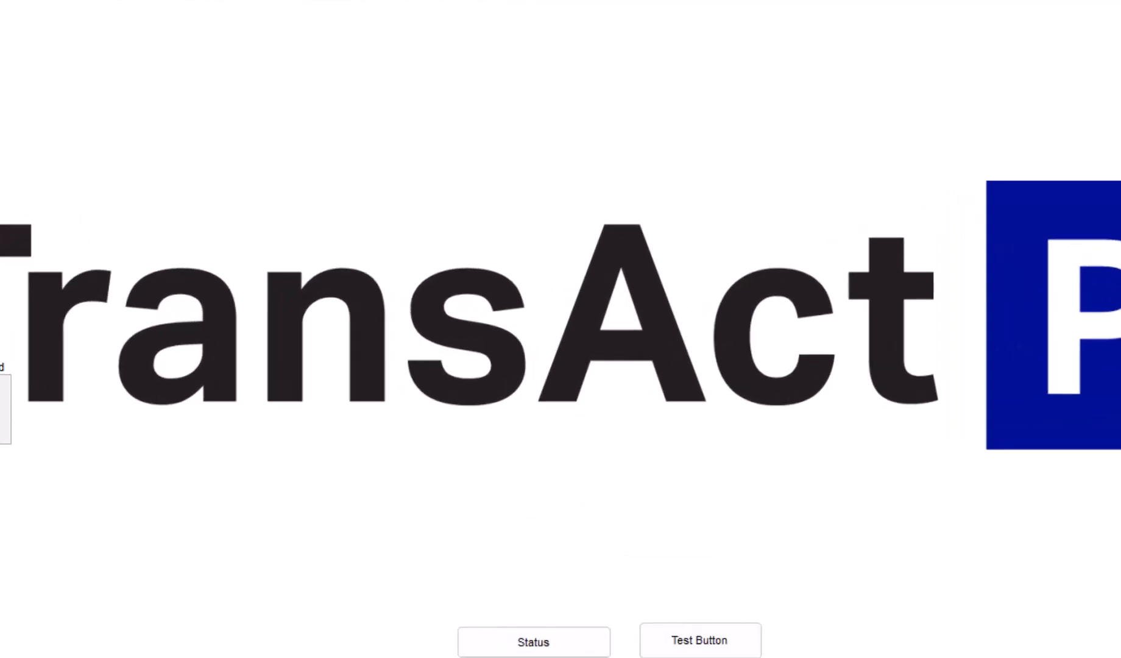
left_click(636, 338)
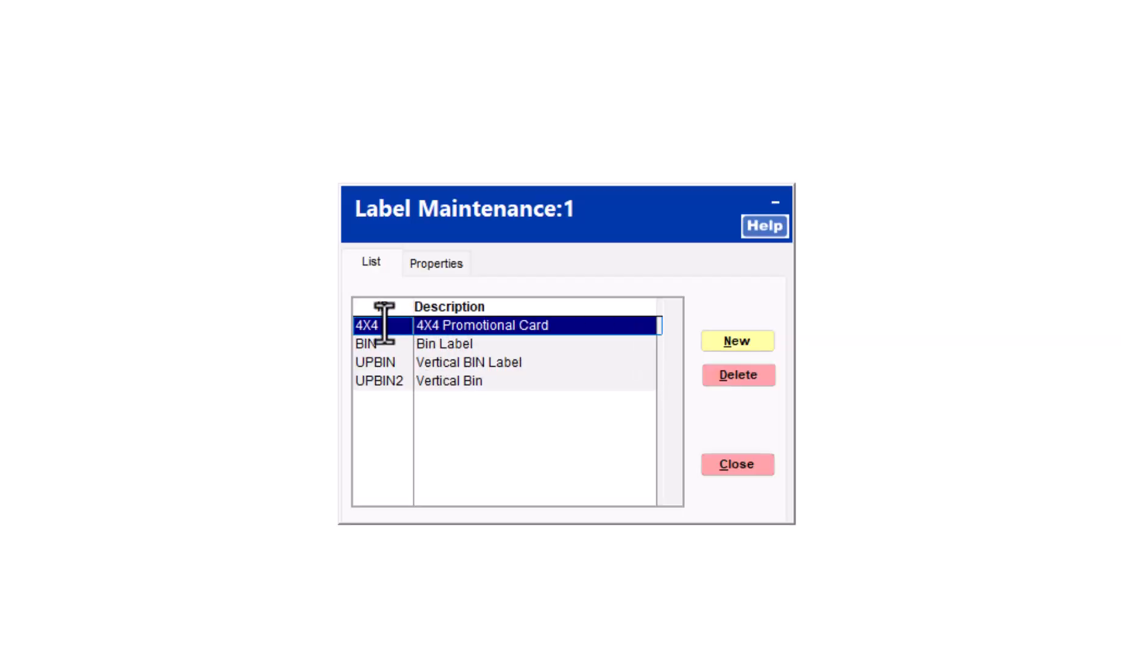
Step: Create label TEST, 'TEST Promo Label', type 11: Bin Promo Label with 2 labels per row, then modify it
left_click(739, 341)
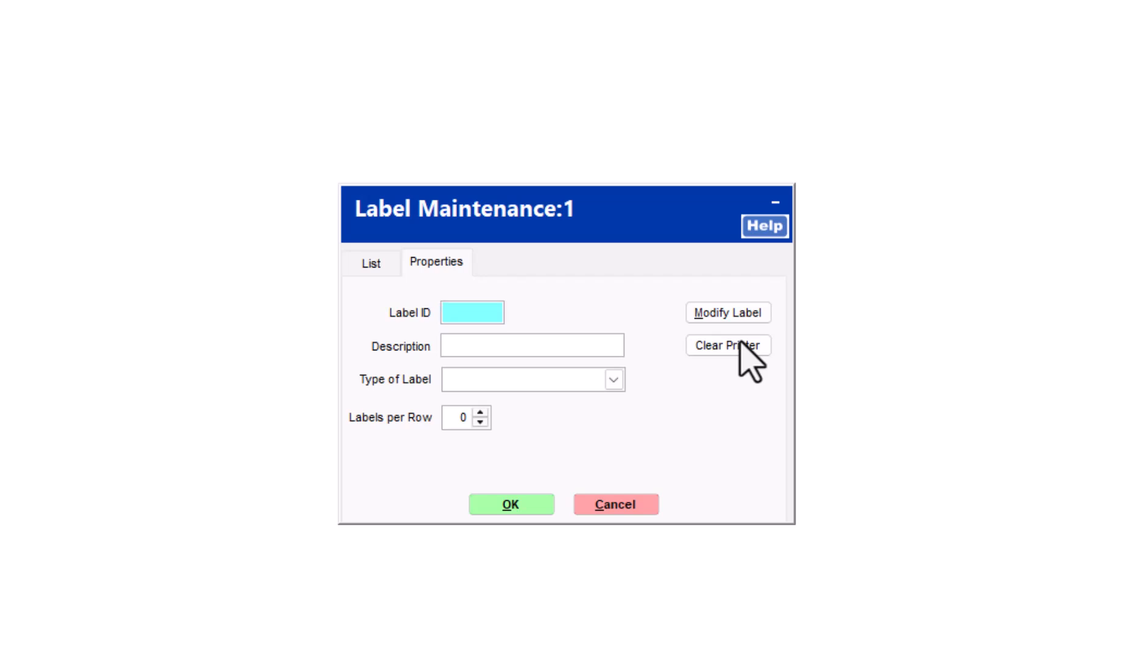
type("TEST")
key("Tab")
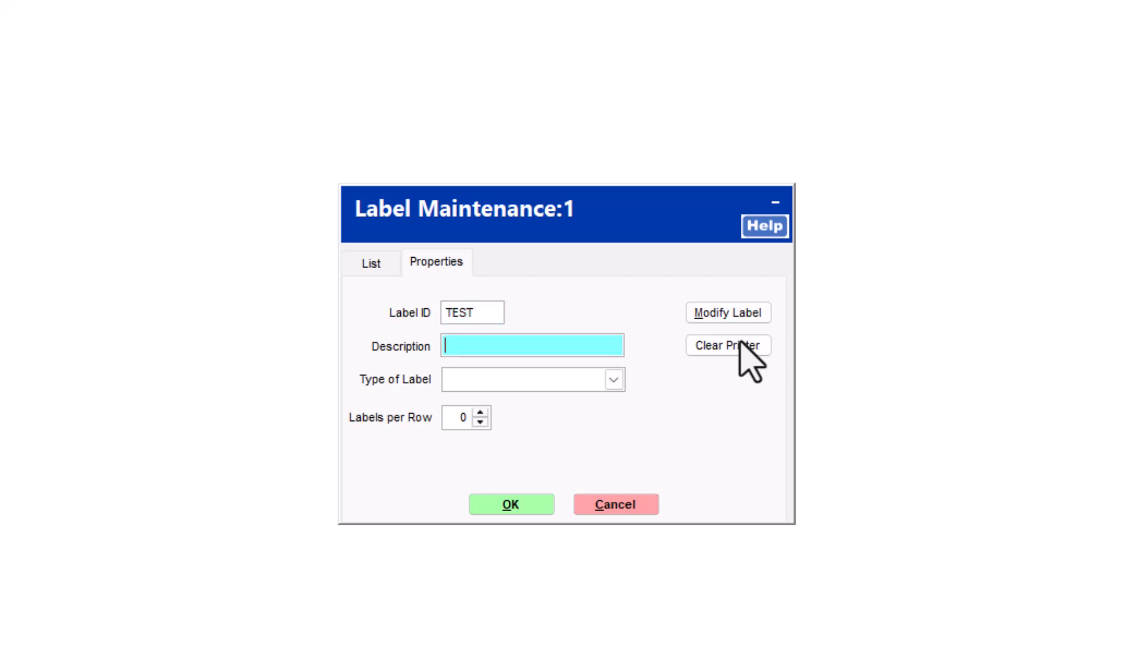
type("TEST Promo Label")
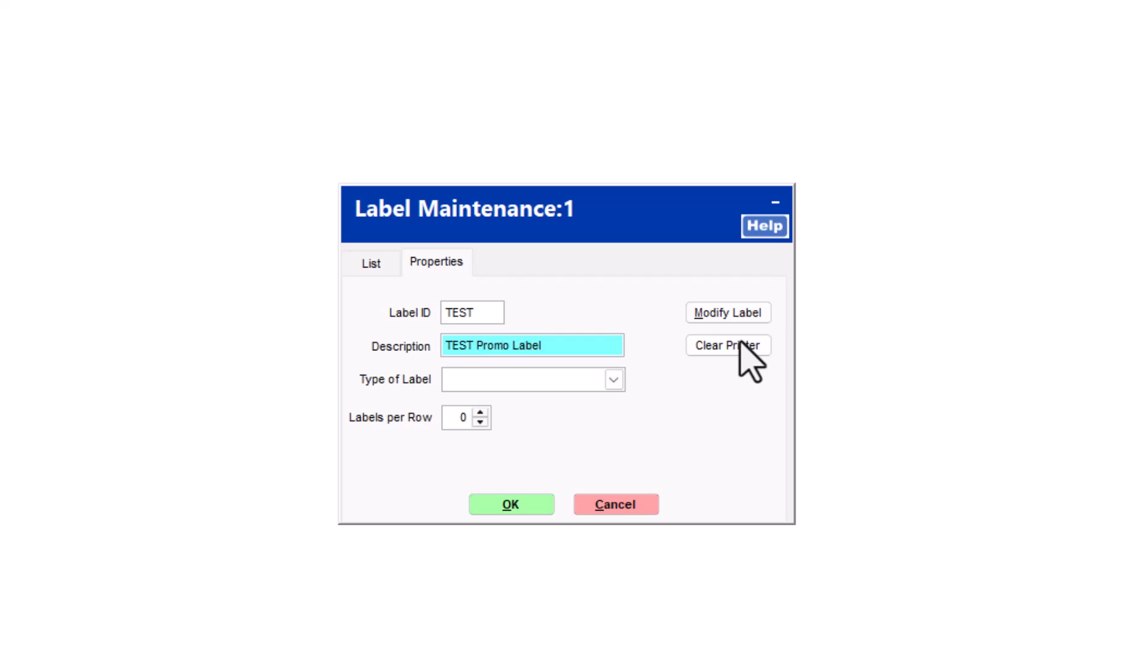
left_click(613, 380)
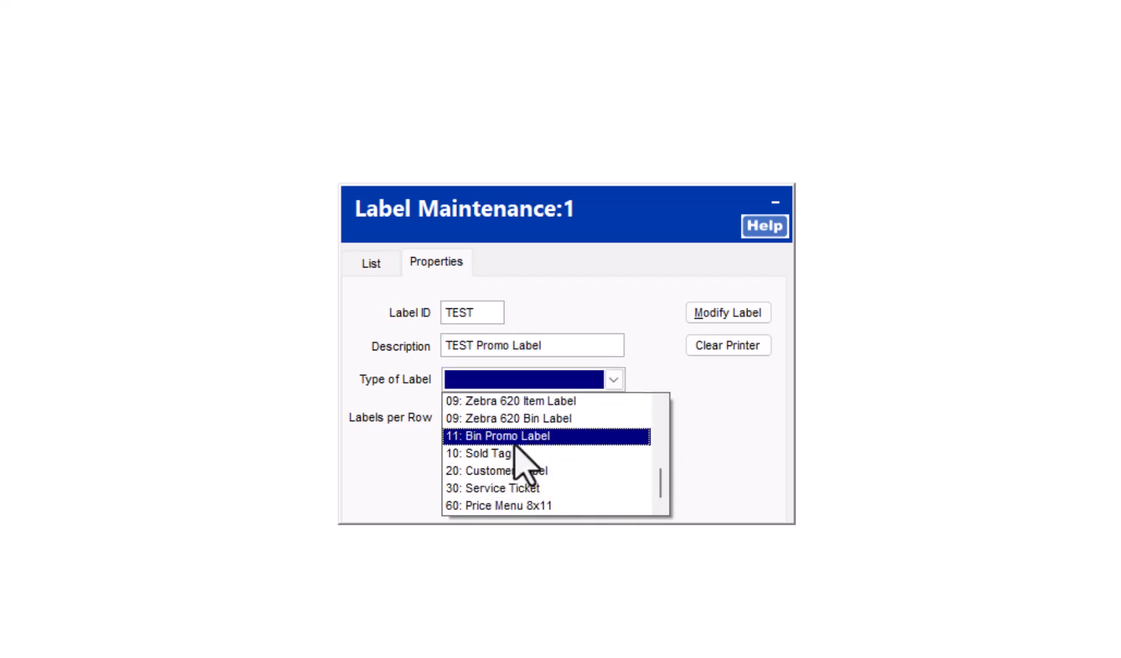
left_click(537, 440)
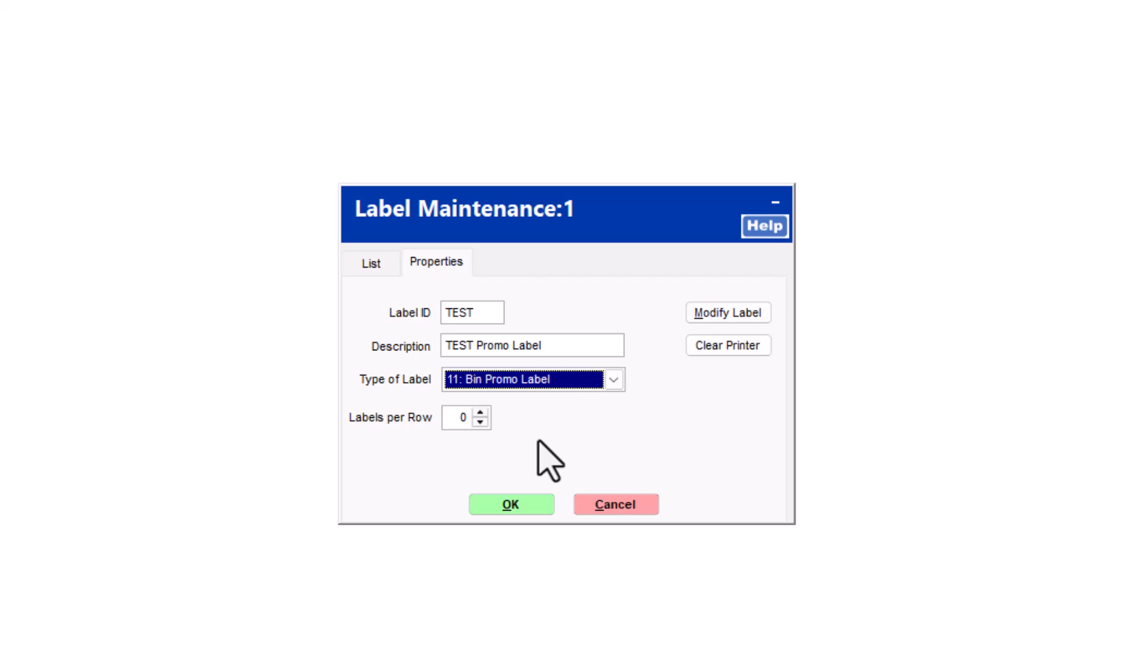
left_click(480, 413)
left_click(481, 414)
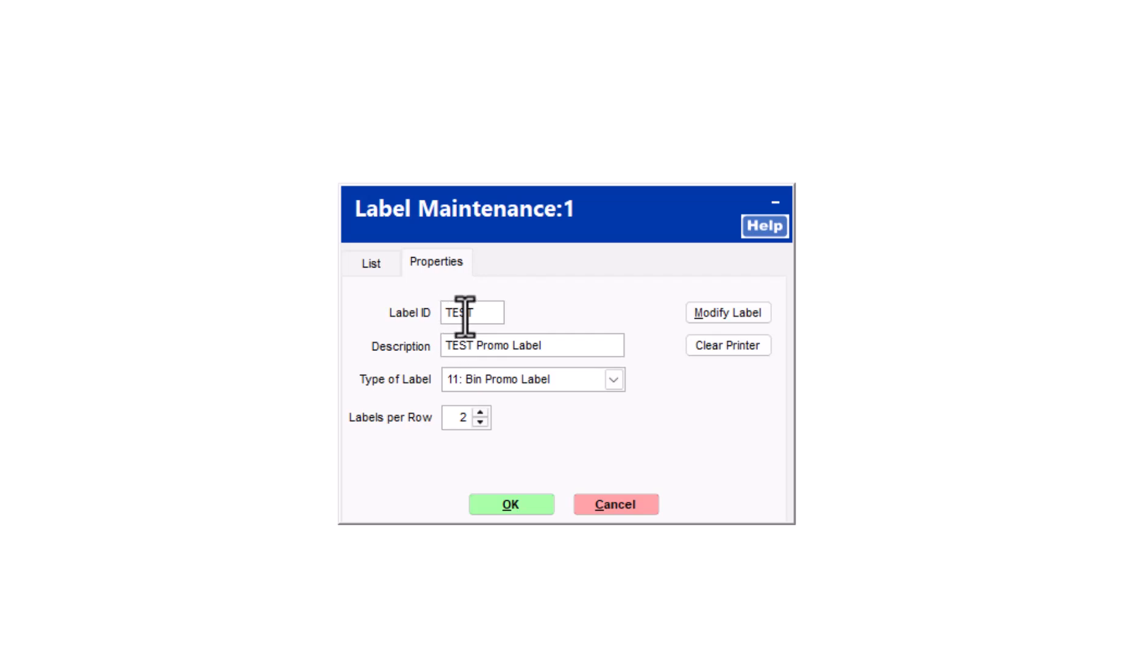
left_click(742, 318)
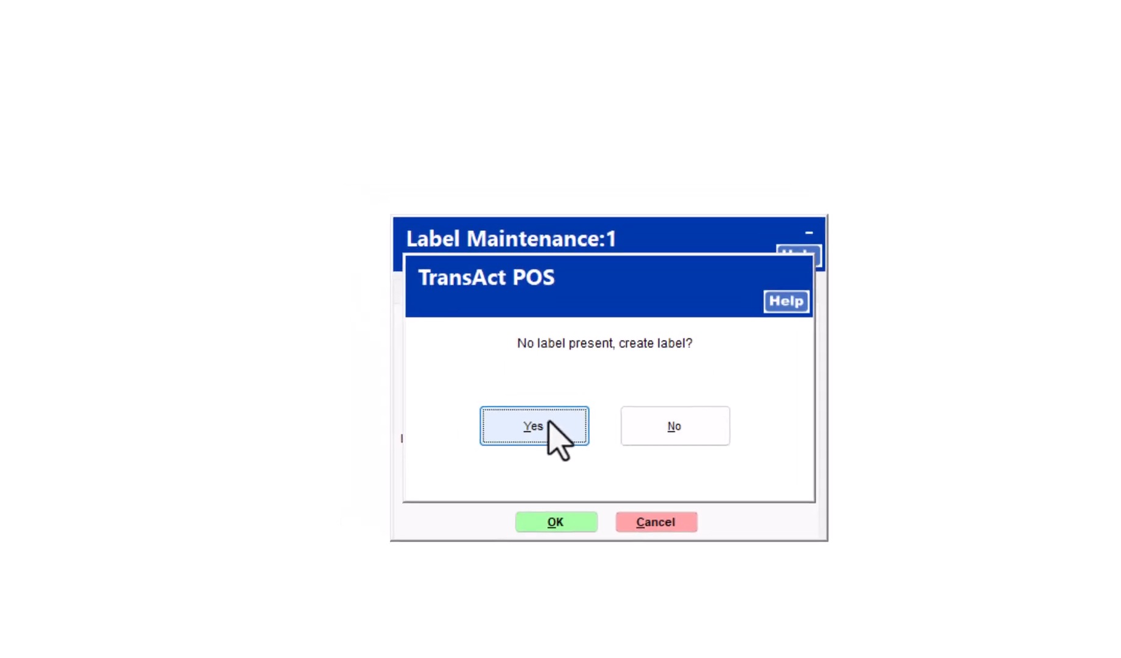
left_click(503, 402)
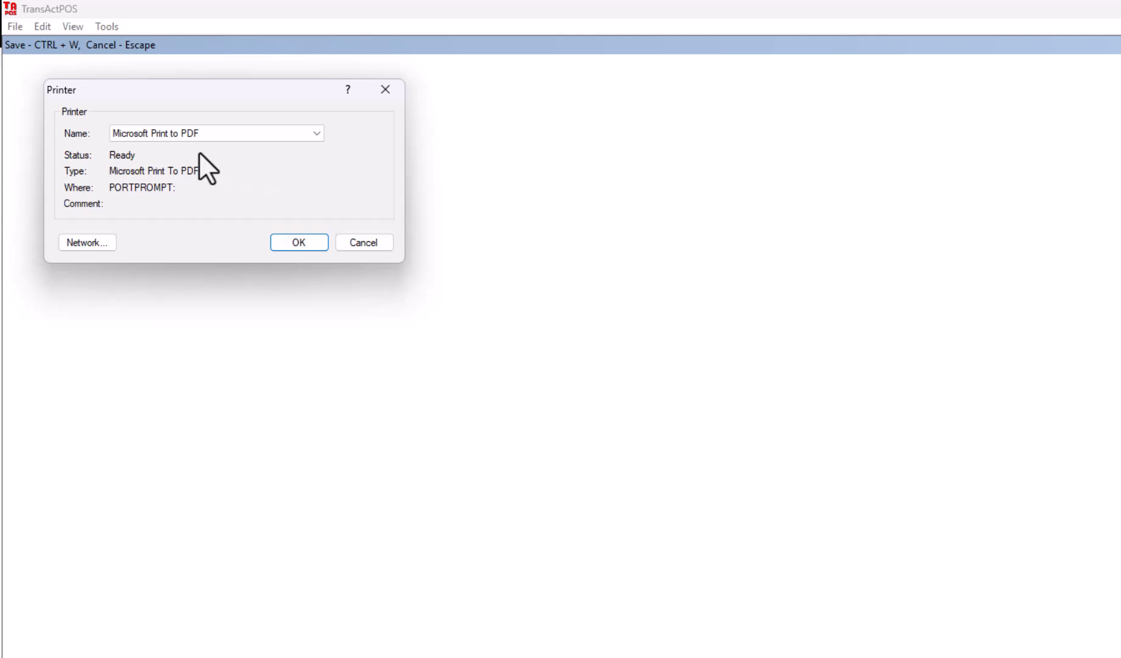
left_click(308, 244)
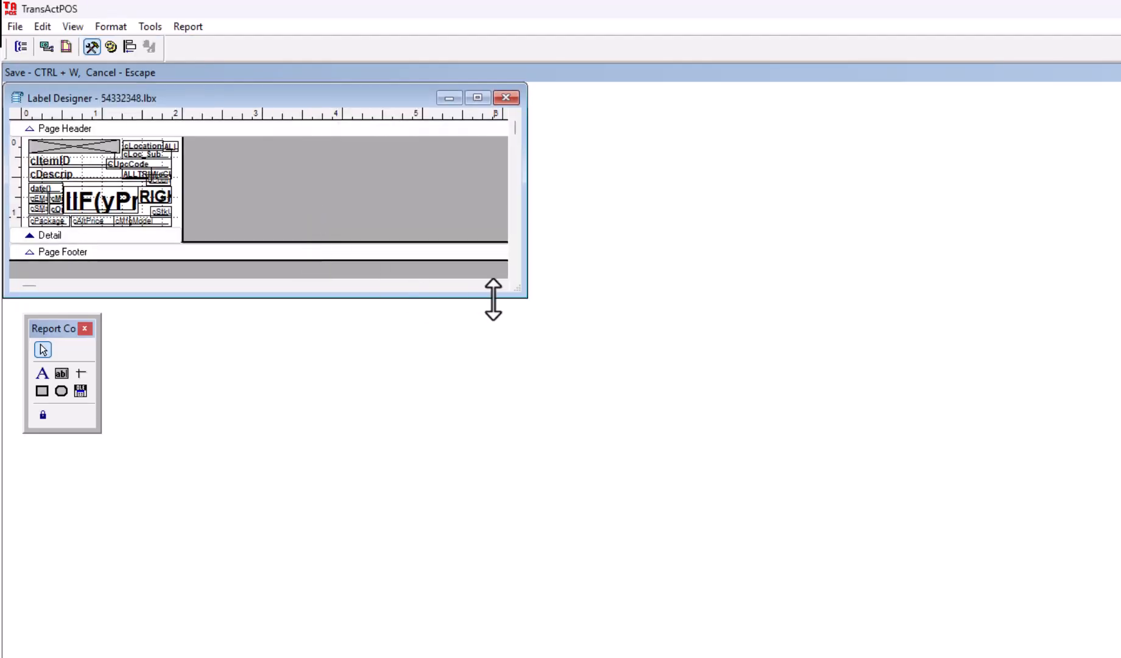
left_click_drag(518, 295, 764, 647)
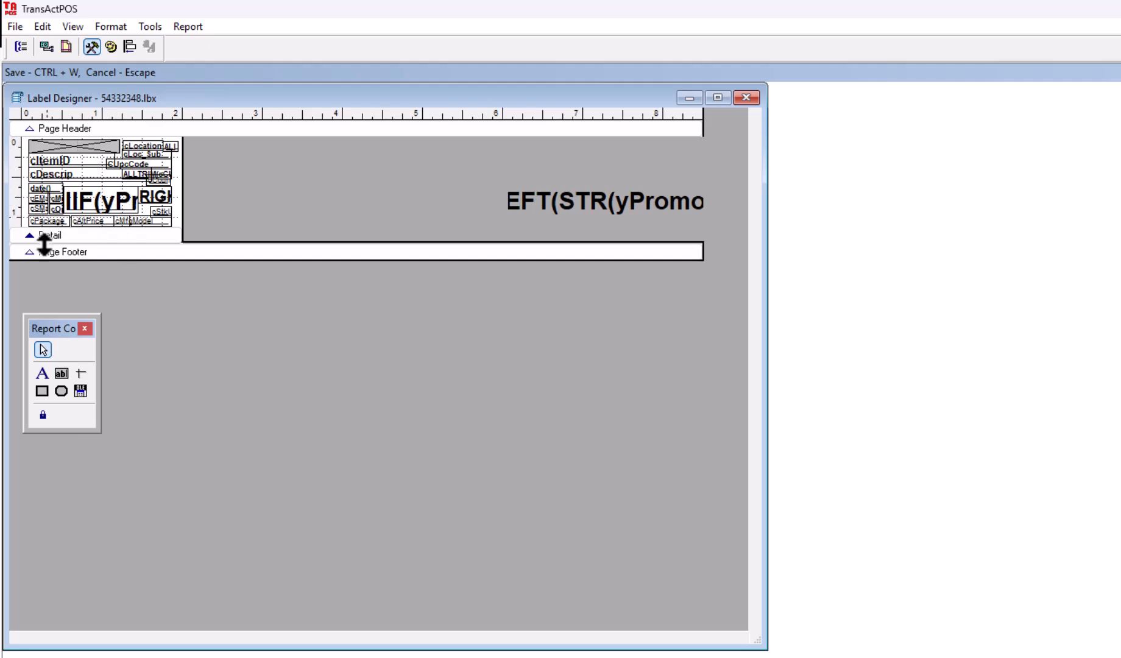
Step: In Page Setup, set the layout to 2 columns, each 4.250 in wide
left_click(14, 26)
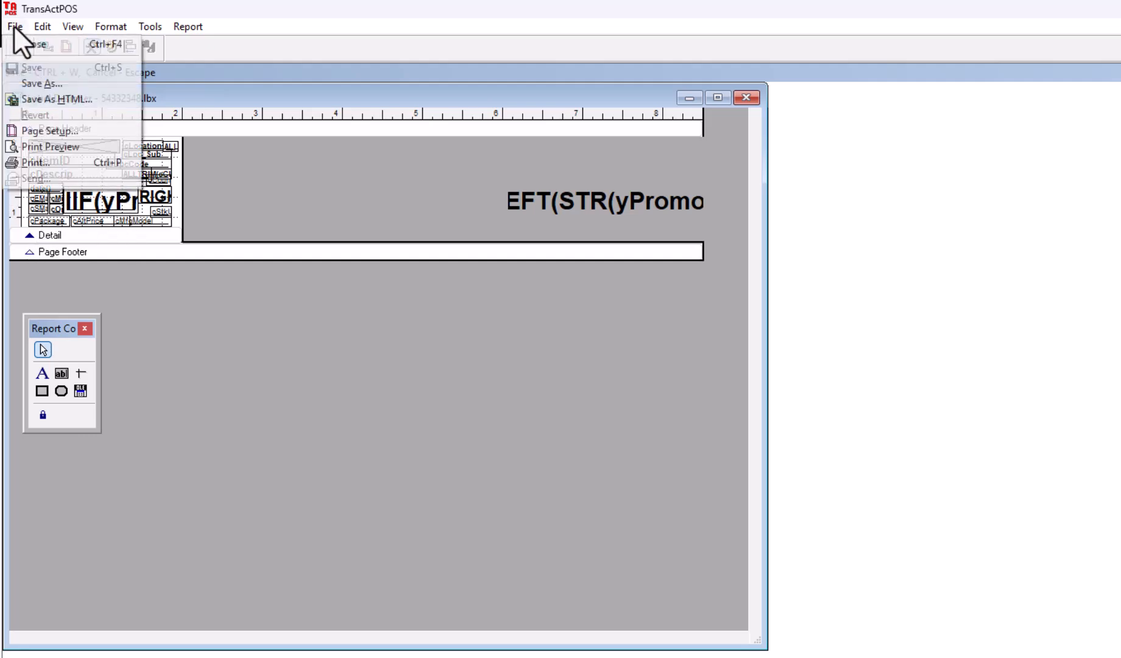
left_click(45, 130)
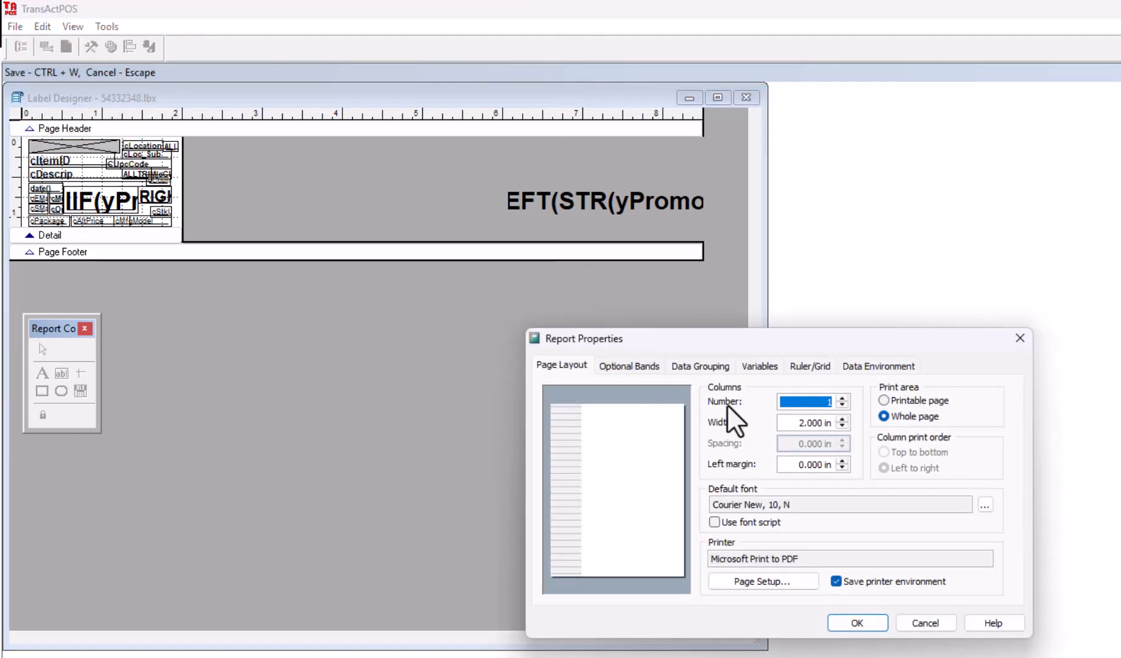
left_click(842, 399)
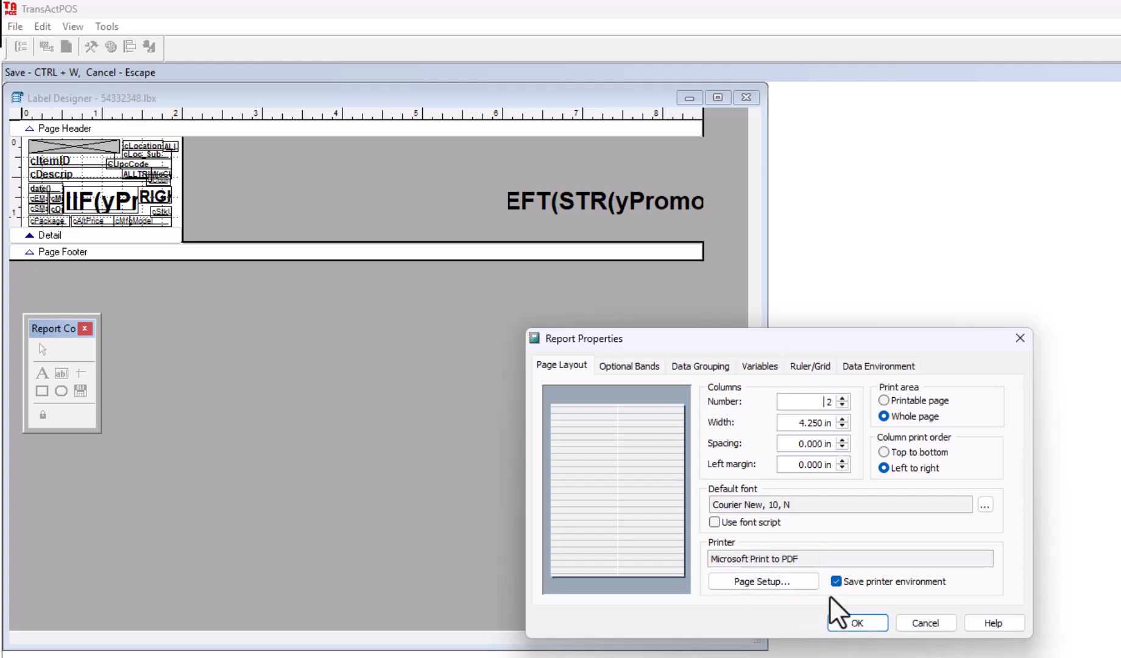
left_click(856, 623)
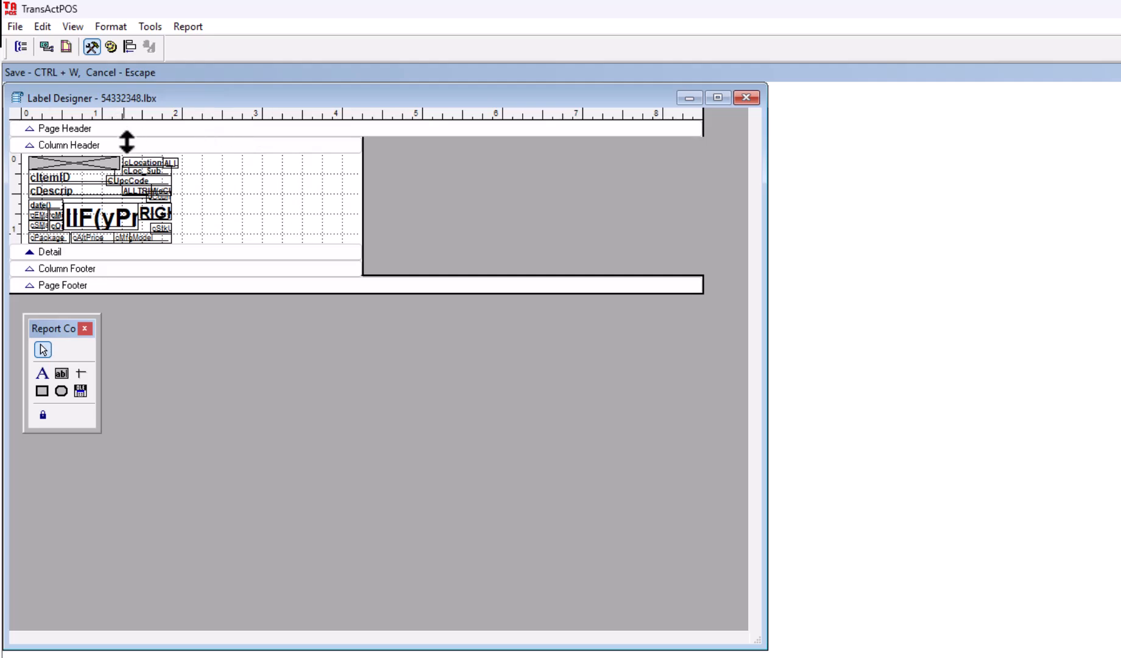
Step: Change the Detail band height from 1.120 in to 5.25 in in its Properties
right_click(40, 253)
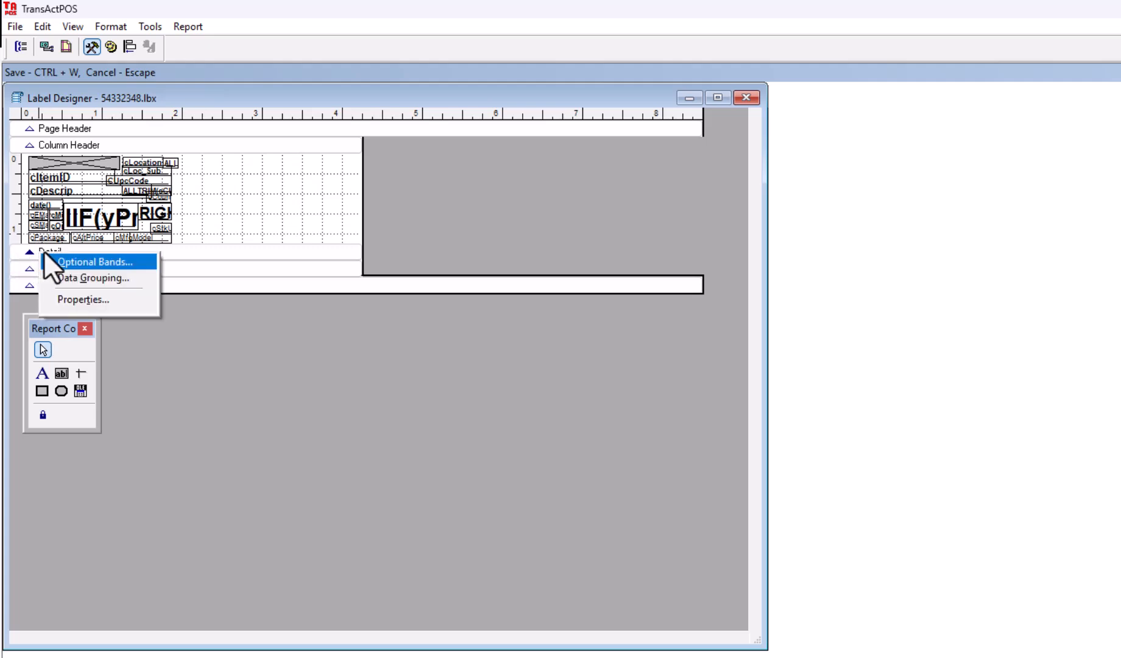
left_click(21, 250)
right_click(52, 255)
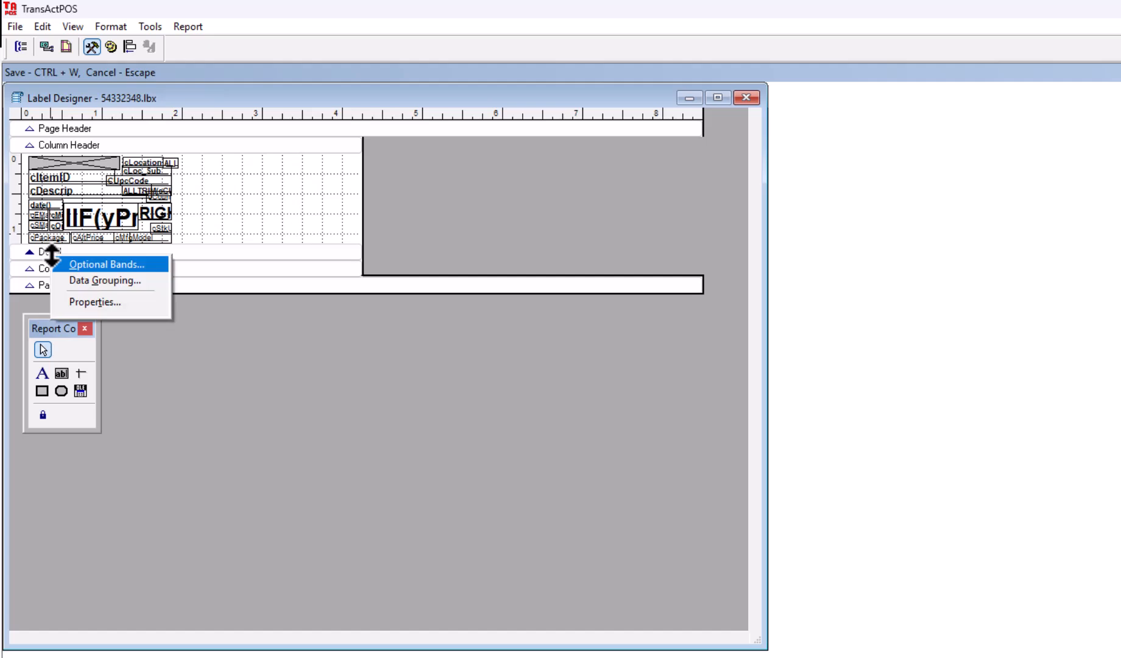
left_click(79, 300)
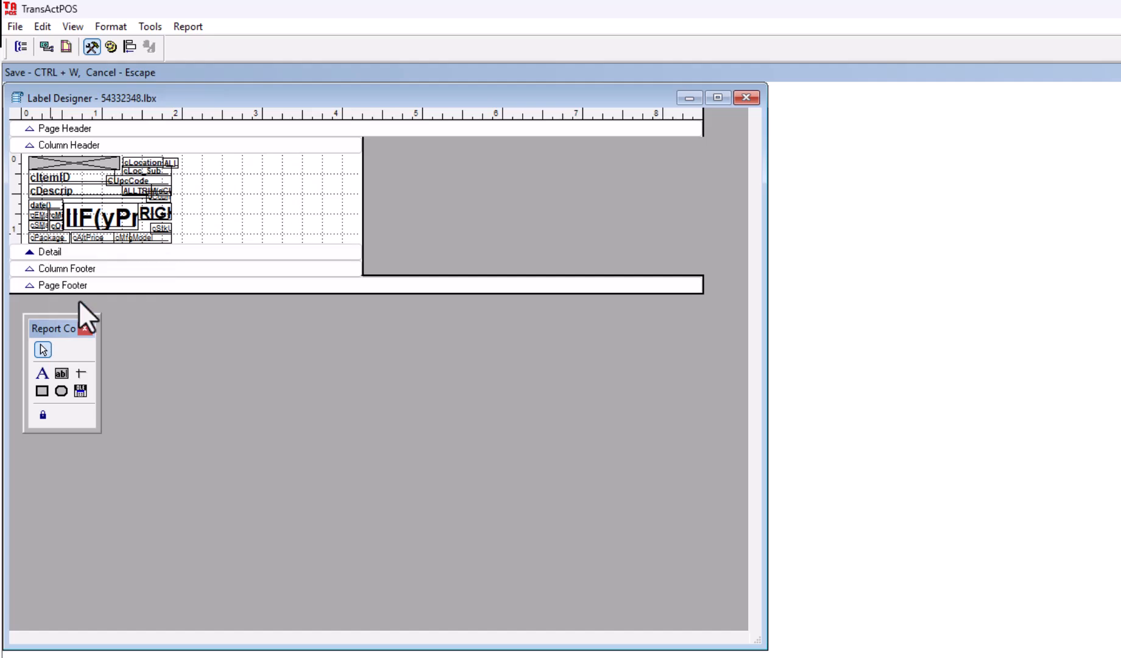
left_click(652, 386)
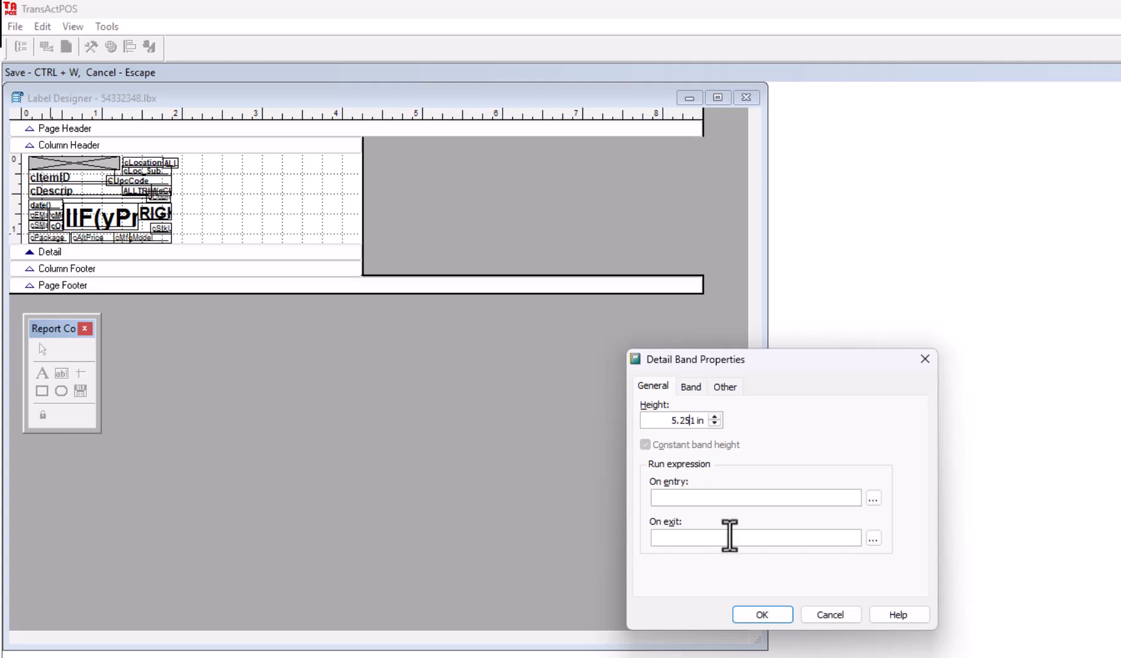
left_click(766, 614)
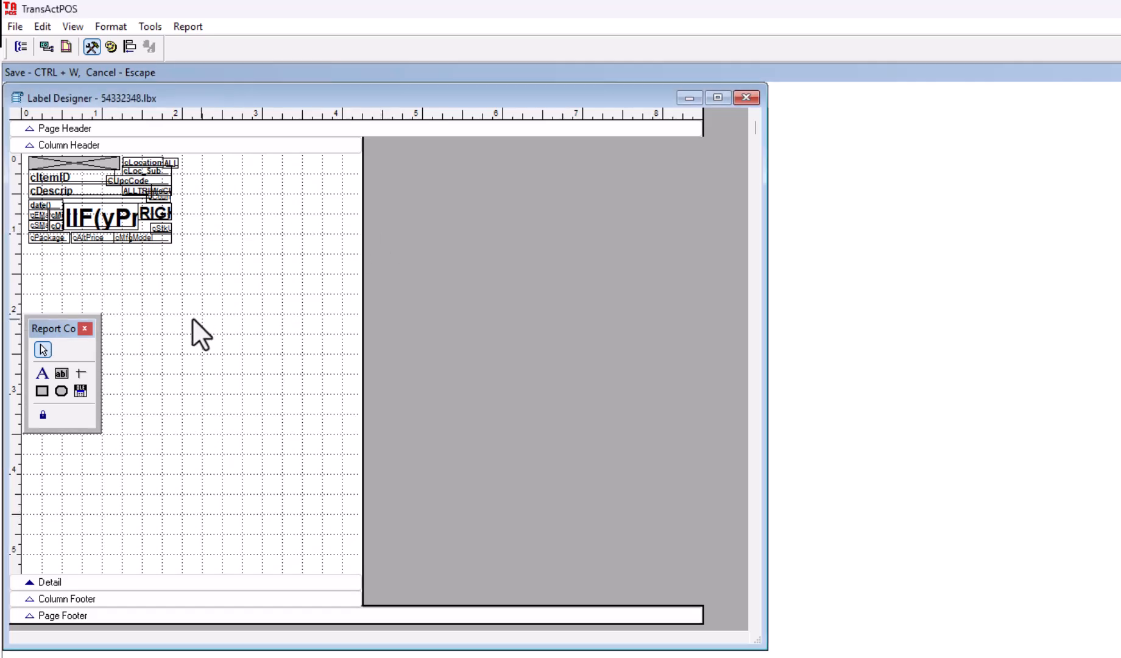
Step: Move the tool panel aside and drag the promo price fields and cItemID lower on the label
left_click_drag(653, 300, 653, 300)
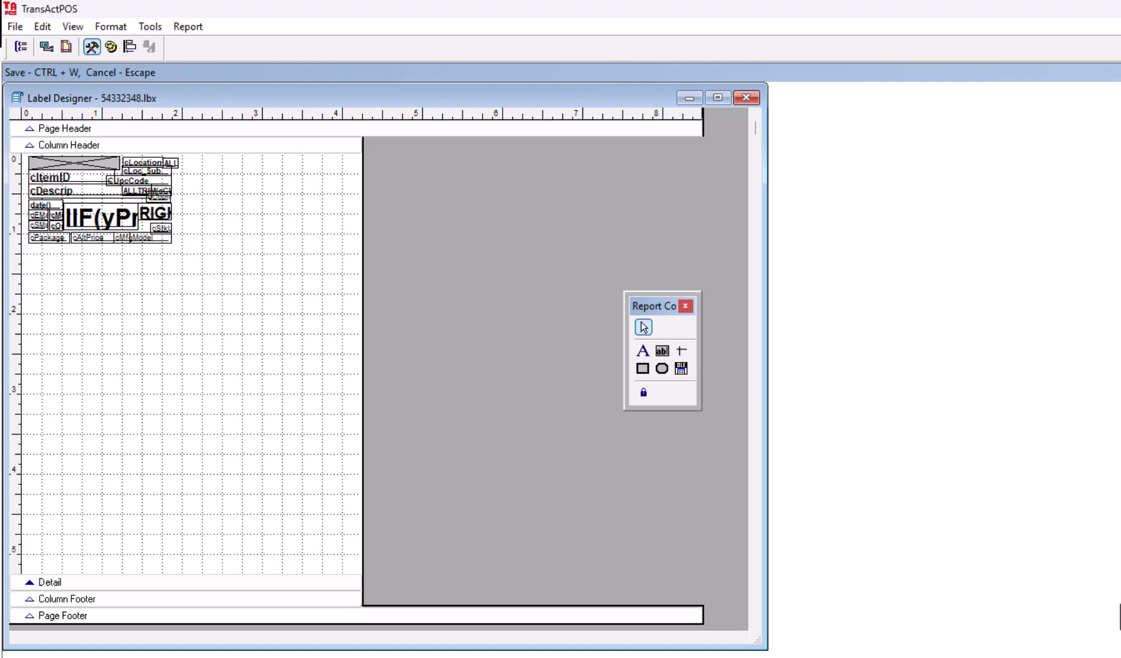
left_click(85, 217)
left_click(153, 215)
left_click_drag(153, 215, 238, 303)
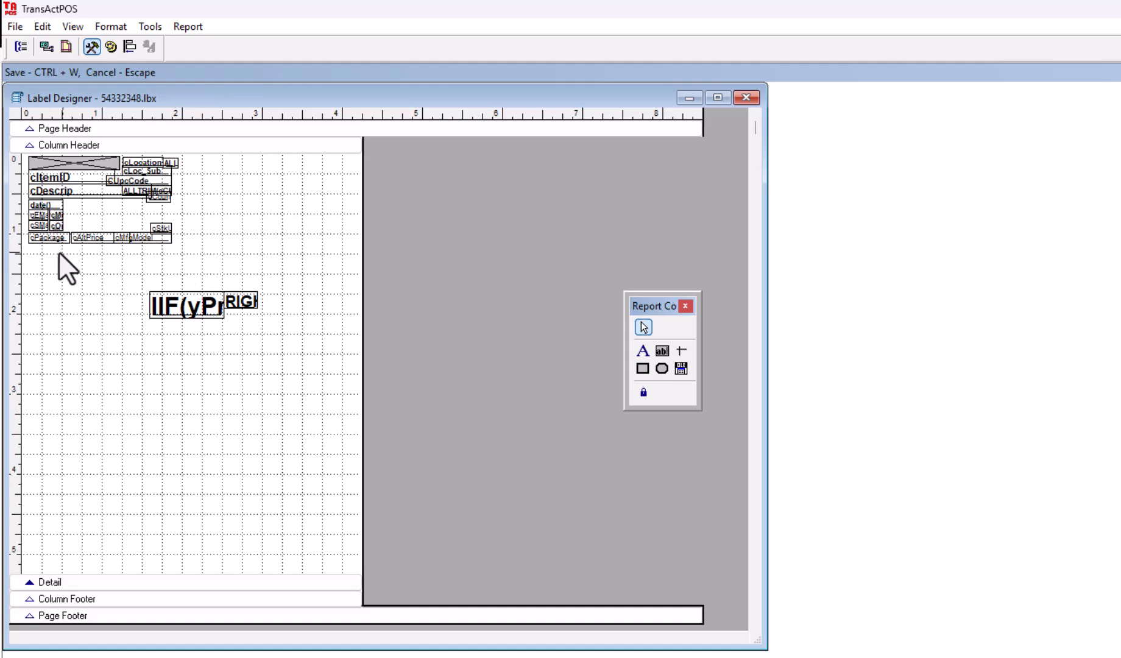
left_click_drag(68, 180, 76, 213)
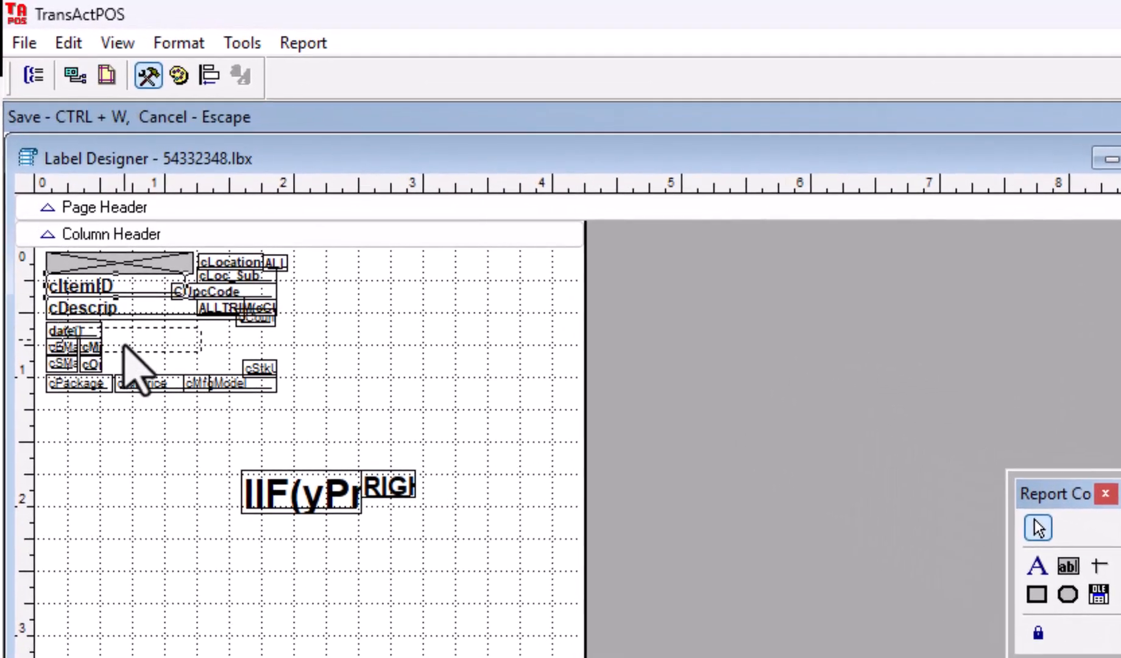
left_click_drag(124, 345, 250, 647)
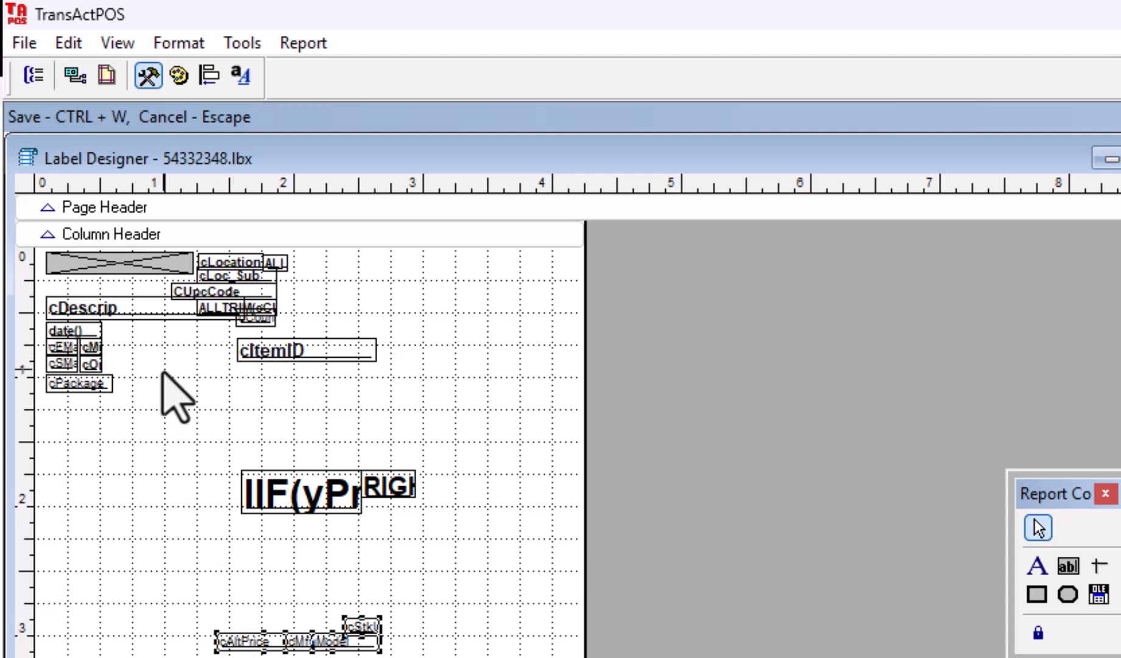
Step: Drop date() near the bottom, shift the image box, cDescrip and cItemID, and place cLocation above date()
left_click_drag(151, 410, 153, 611)
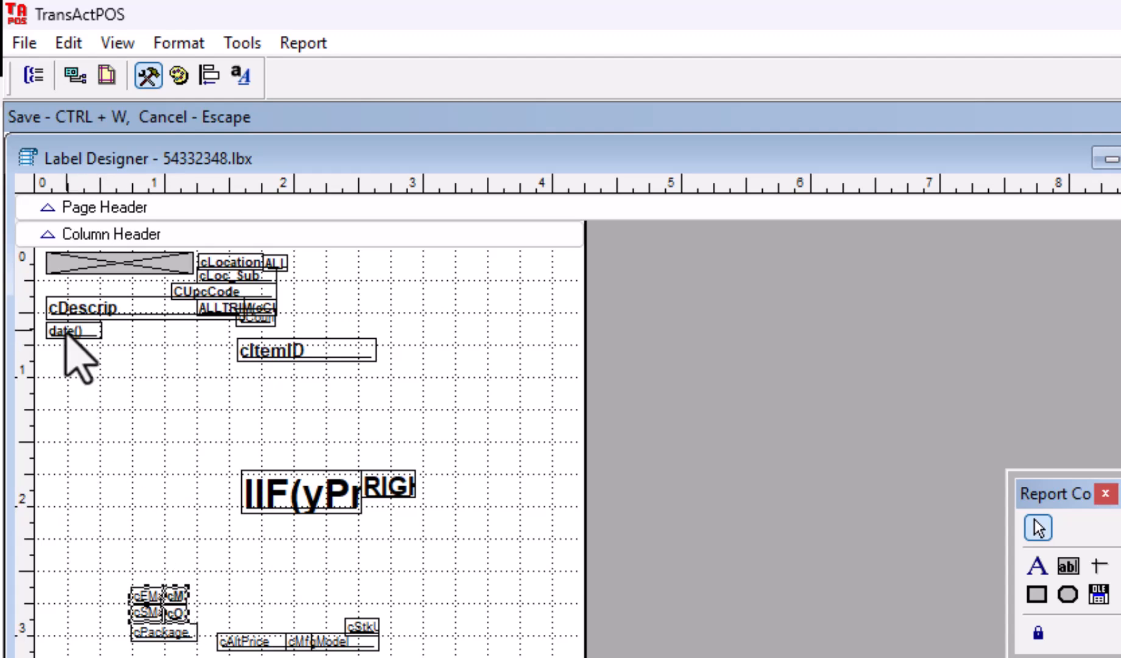
left_click_drag(65, 332, 519, 657)
left_click(440, 657)
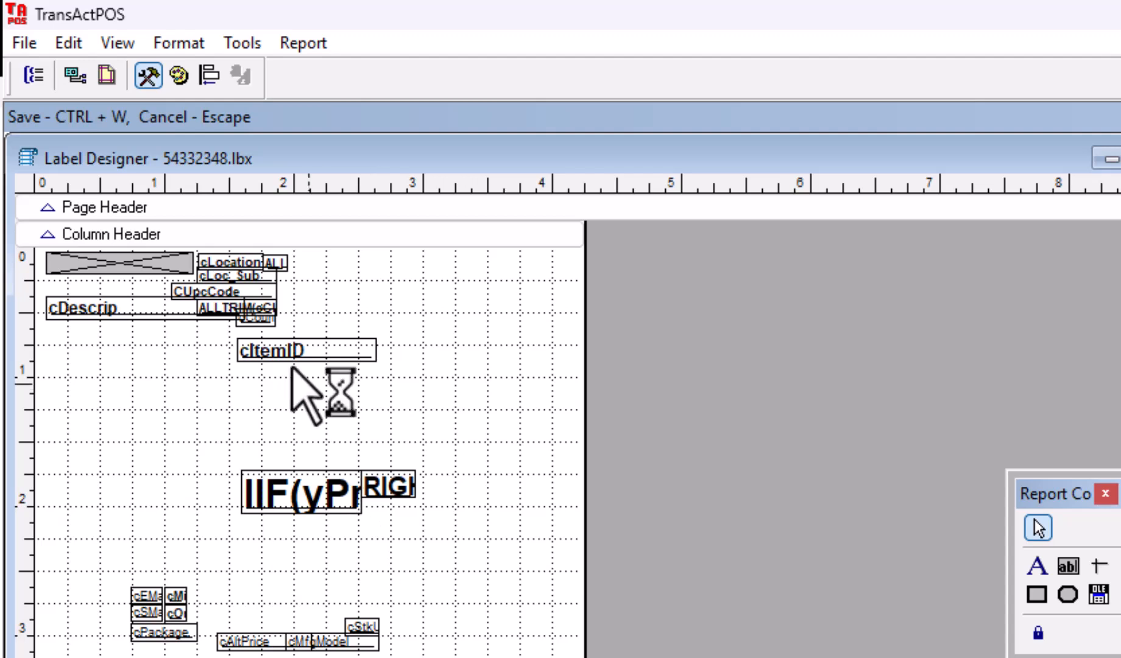
mouse_move(113, 273)
left_mouse_down()
mouse_move(166, 391)
mouse_move(214, 430)
mouse_move(239, 432)
mouse_move(278, 400)
mouse_move(347, 403)
mouse_move(378, 342)
mouse_move(321, 333)
mouse_move(349, 337)
mouse_move(176, 419)
mouse_move(97, 268)
left_mouse_up()
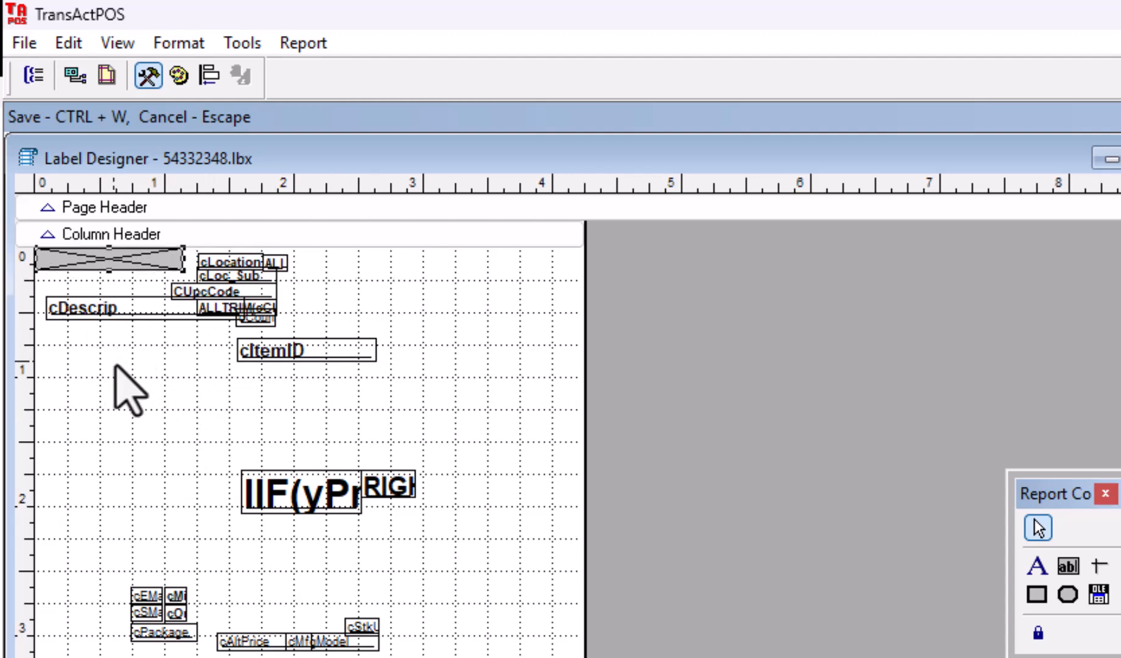
left_click_drag(115, 312, 222, 409)
left_click_drag(281, 362, 284, 432)
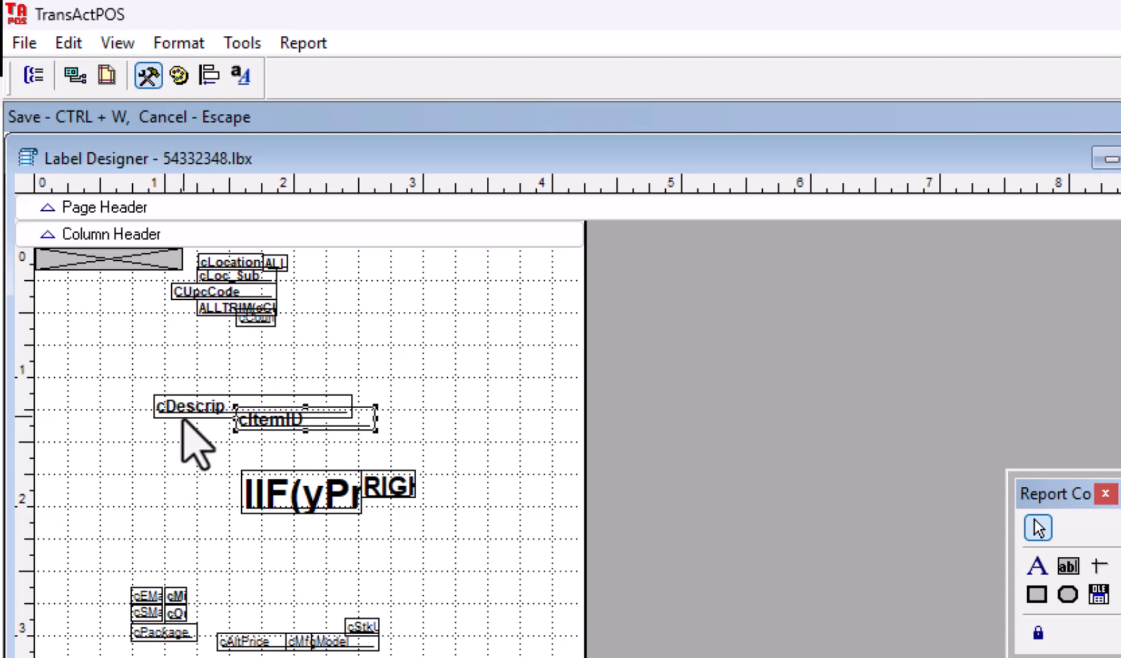
left_click_drag(183, 416, 222, 366)
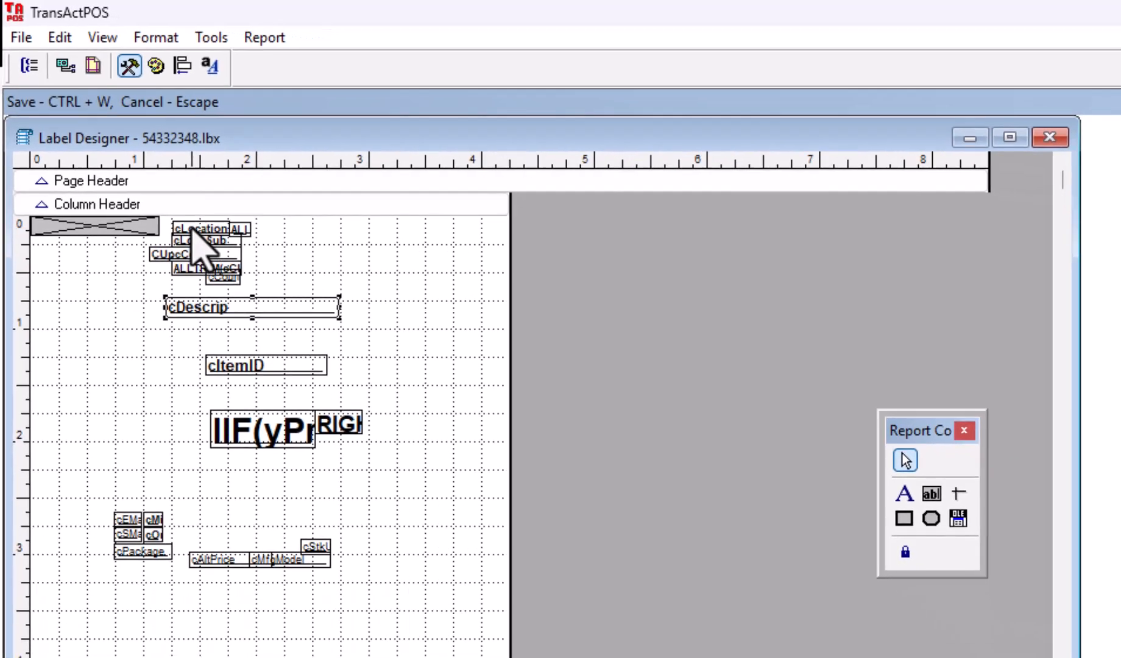
left_click_drag(223, 260, 446, 578)
left_click_drag(271, 351, 307, 520)
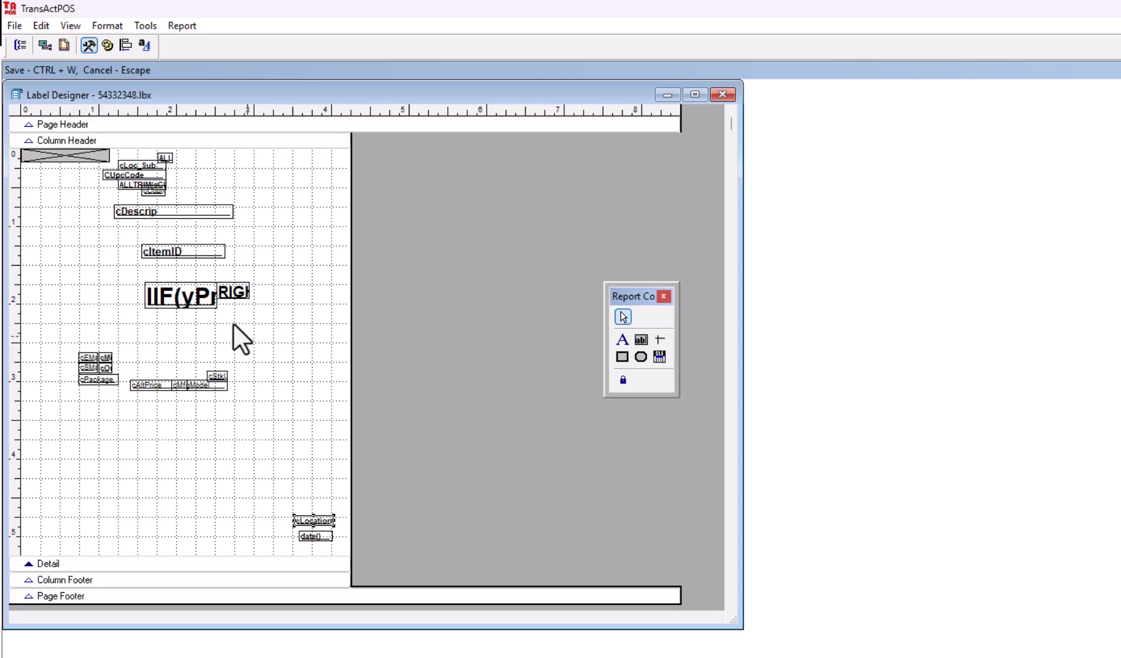
Step: Move CUpcCode to the bottom of the label and delete the grey image placeholder
left_click(154, 176)
left_click_drag(143, 177, 309, 504)
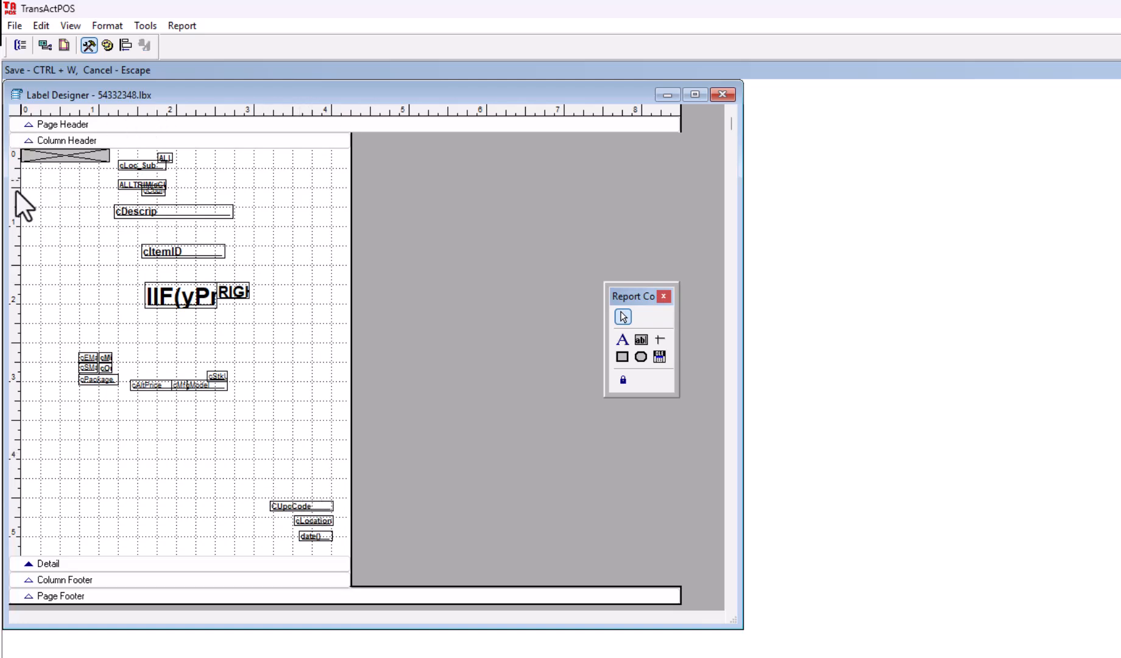
left_click(74, 159)
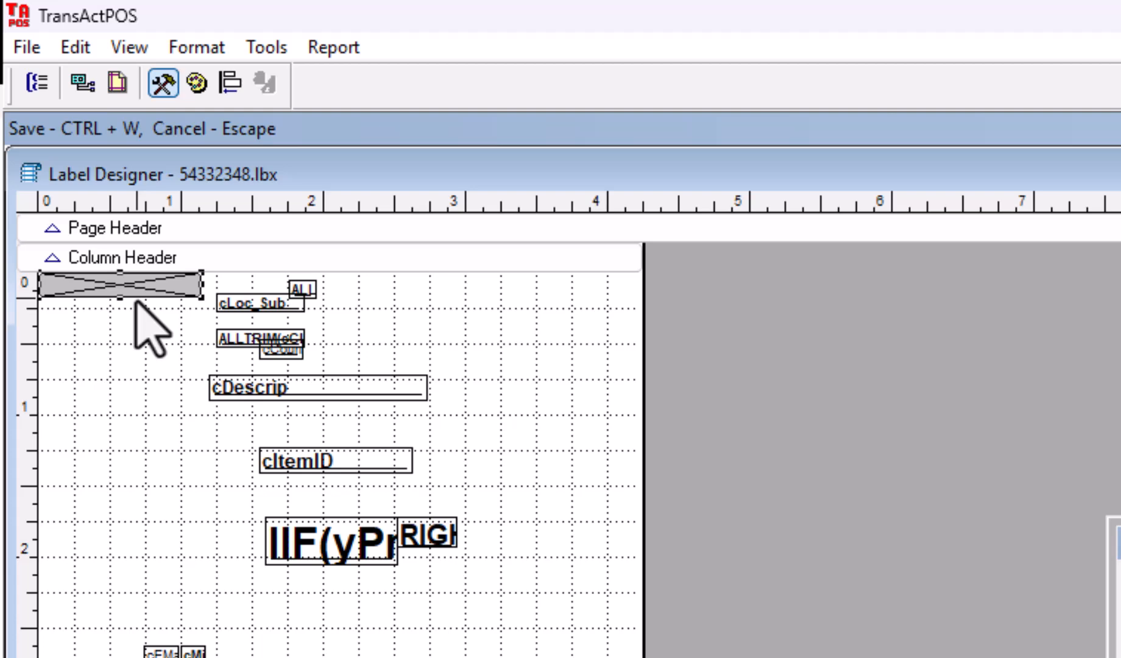
key("Delete")
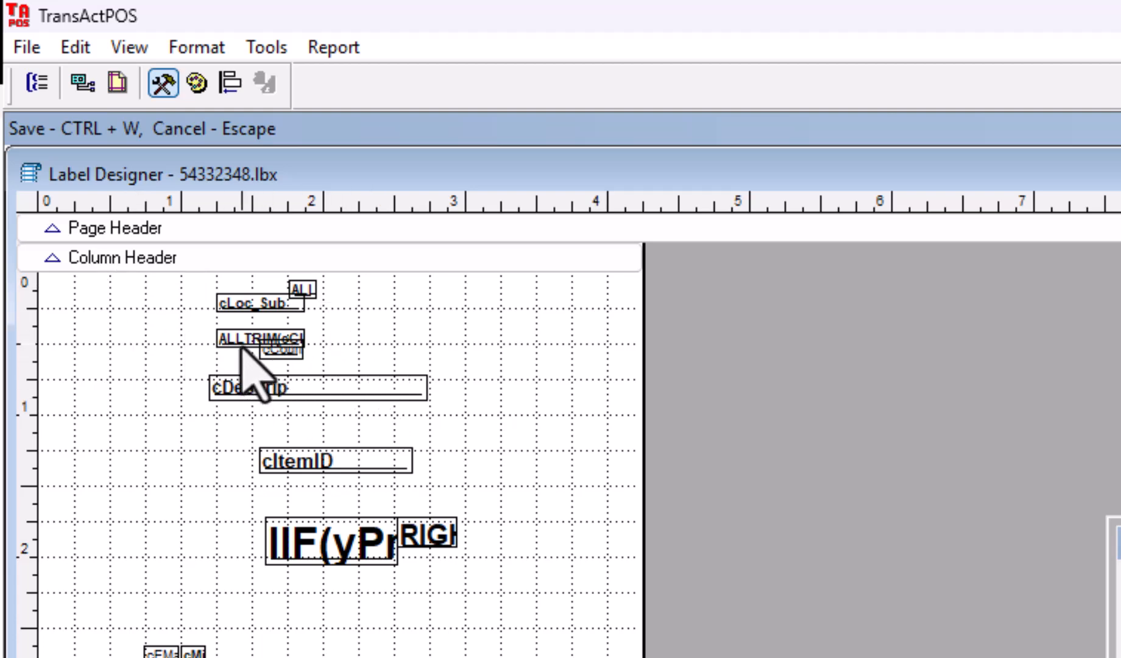
Step: Reposition and widen the ALLTRIM(cClass) field, then remove the cCountry field
left_click_drag(242, 348, 126, 340)
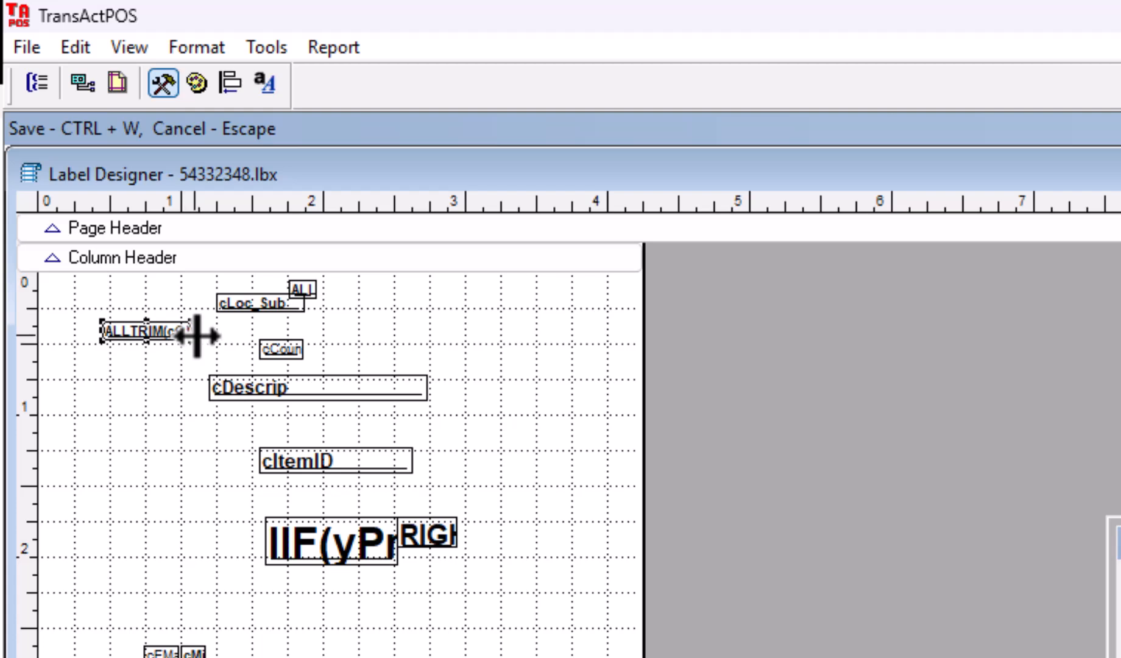
left_click_drag(196, 335, 441, 342)
left_click(277, 350)
left_click_drag(308, 353, 306, 366)
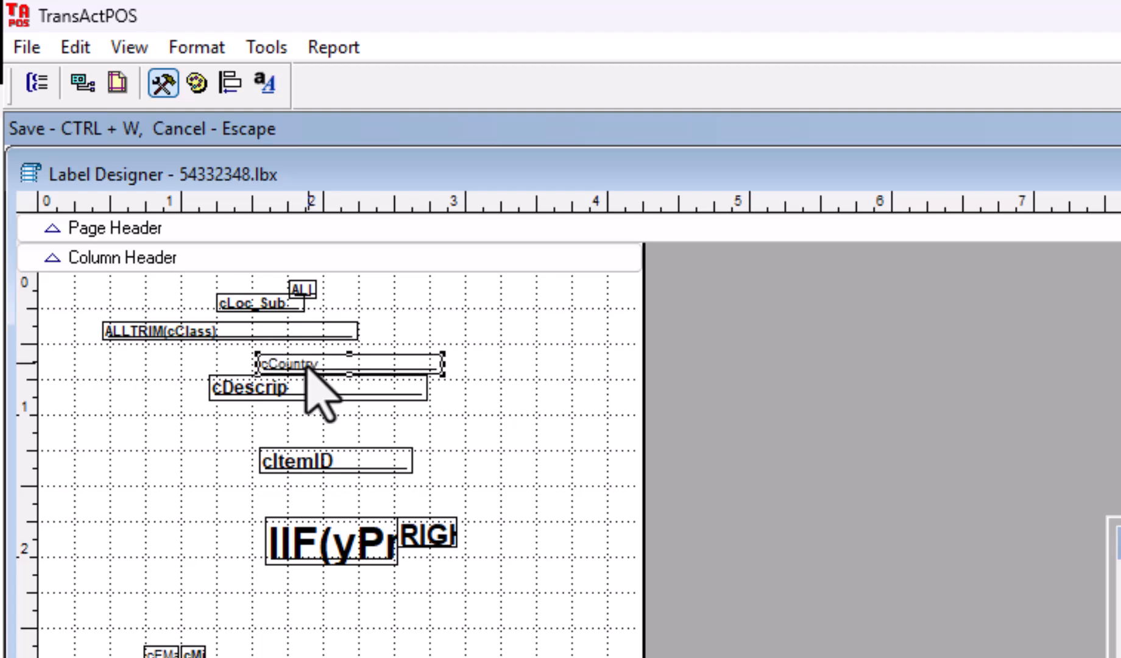
left_click_drag(443, 364, 467, 364)
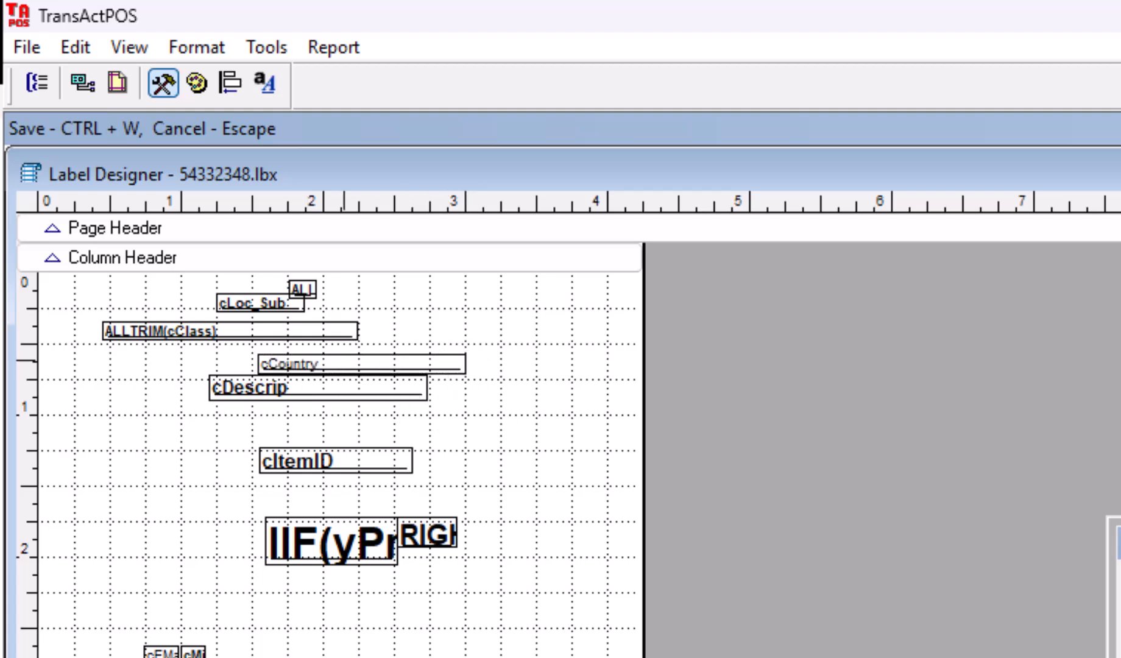
key("Delete")
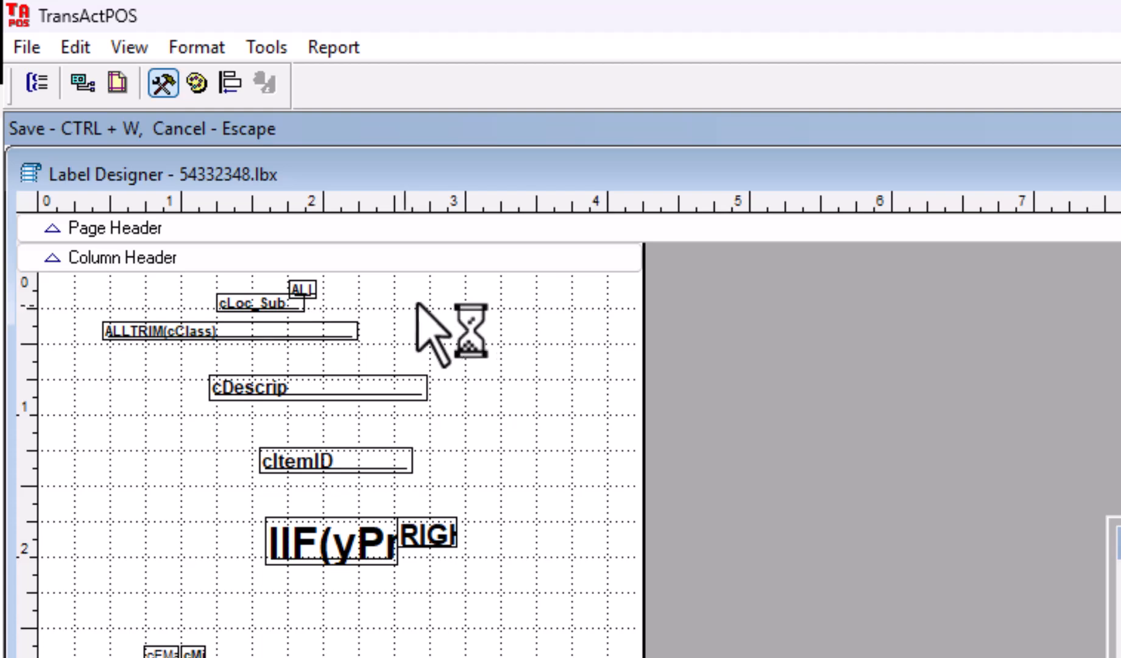
Step: Delete the three remaining top fields and the small fields lower on the label
left_click_drag(89, 279, 405, 358)
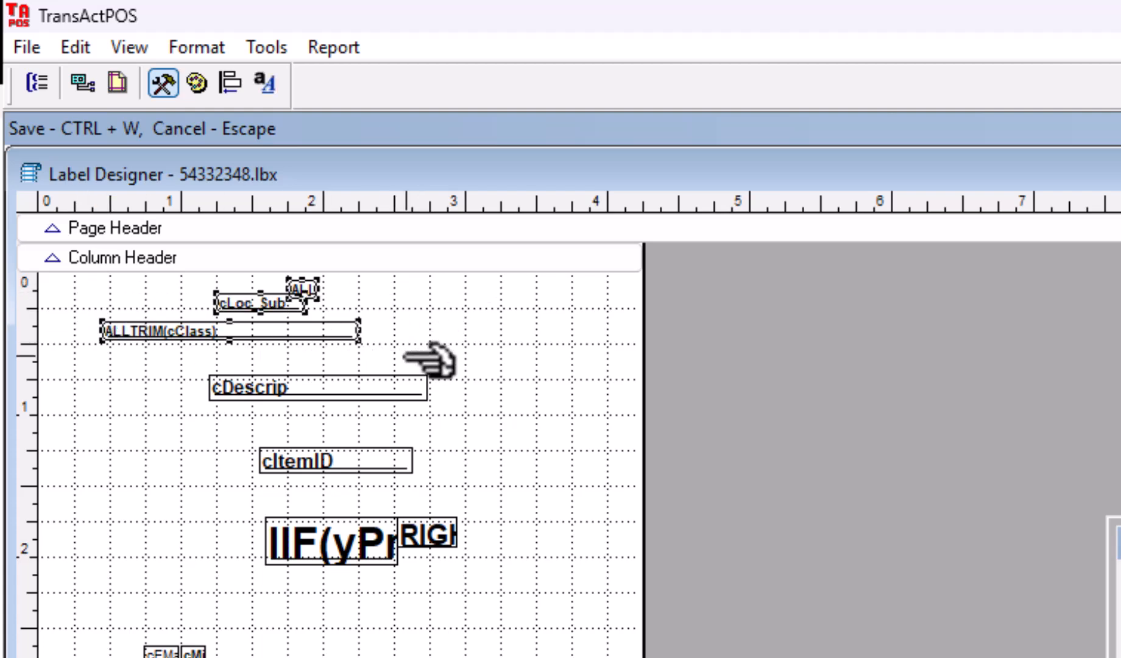
key("Delete")
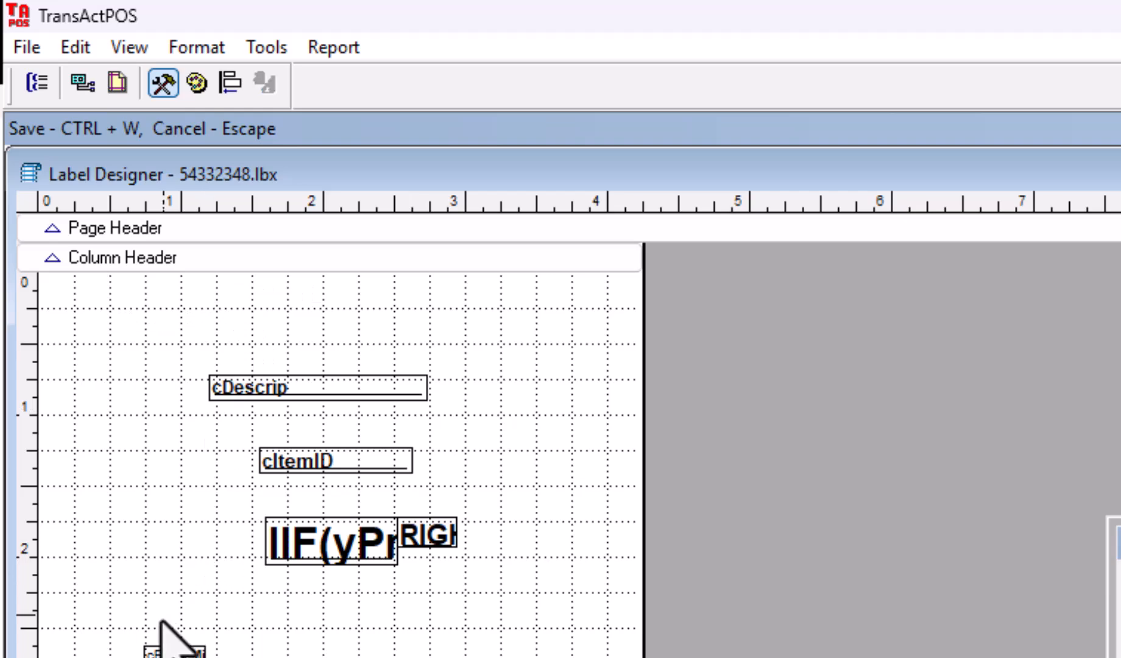
left_click_drag(117, 615, 249, 418)
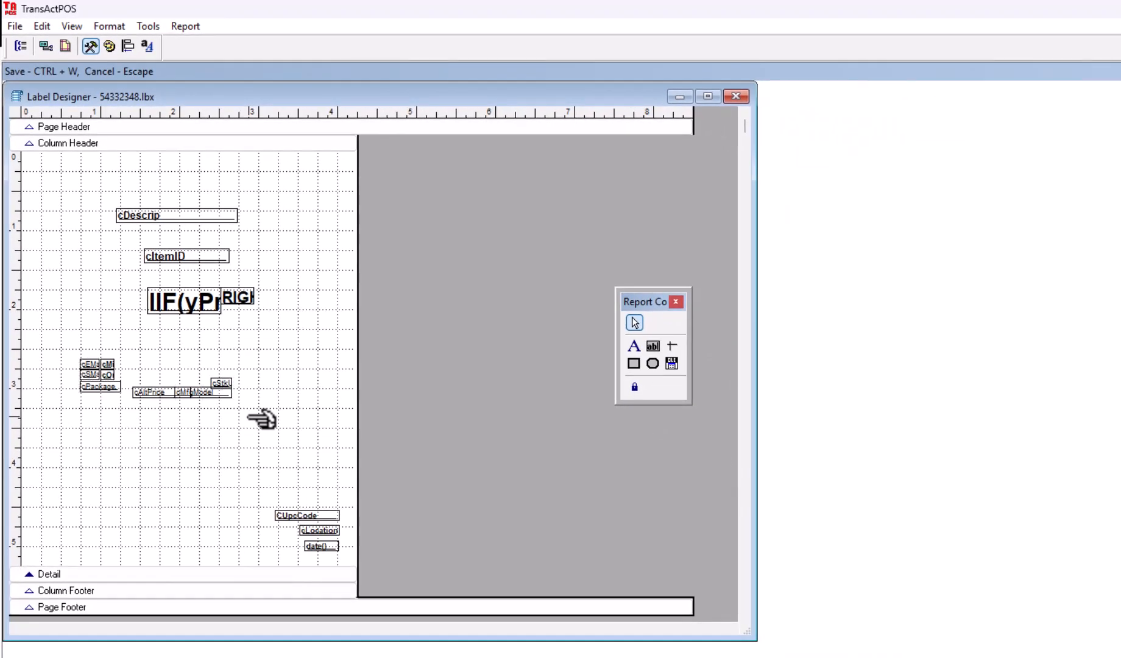
key("Delete")
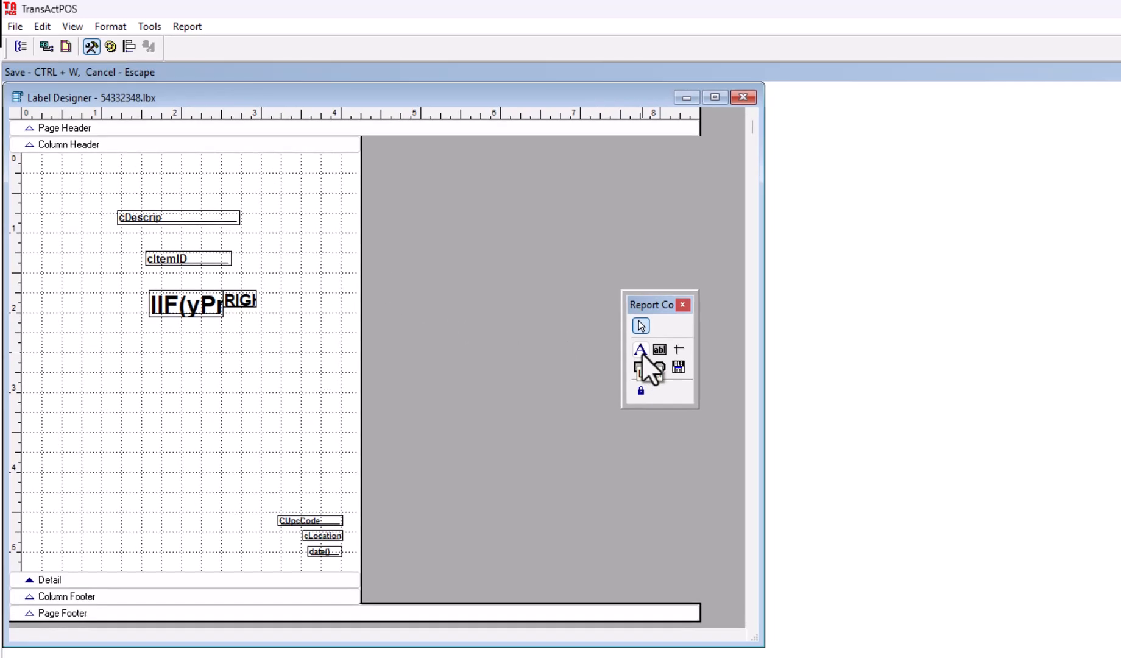
Step: Add a 'Money Savers!' text label at the top of the layout
left_click(634, 346)
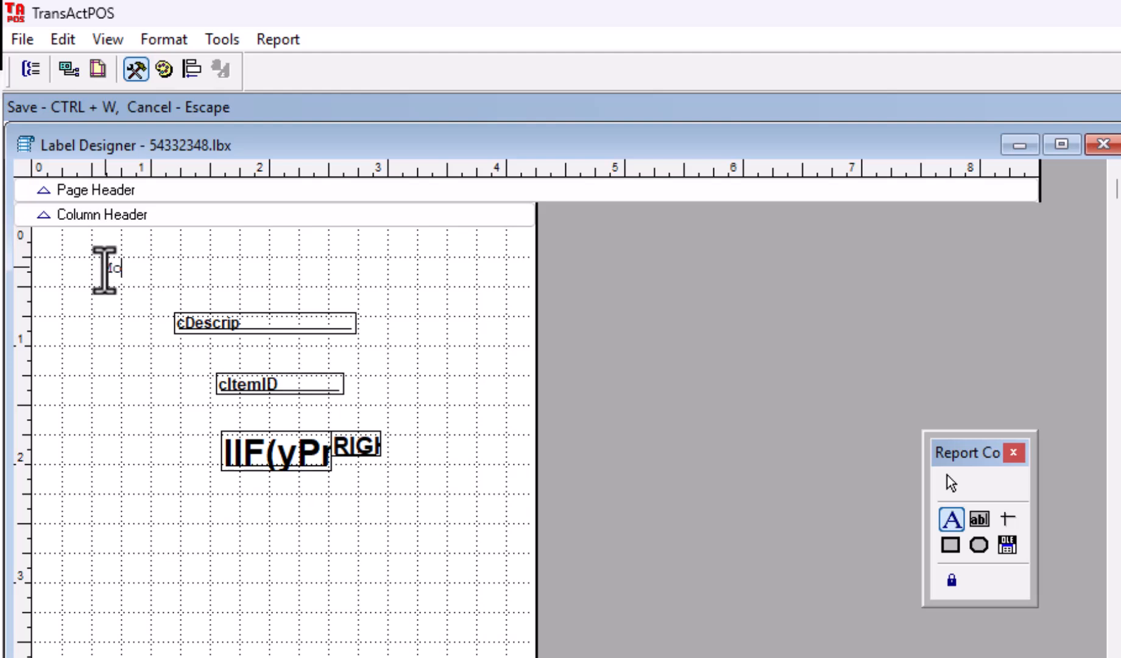
type("ney Savers!")
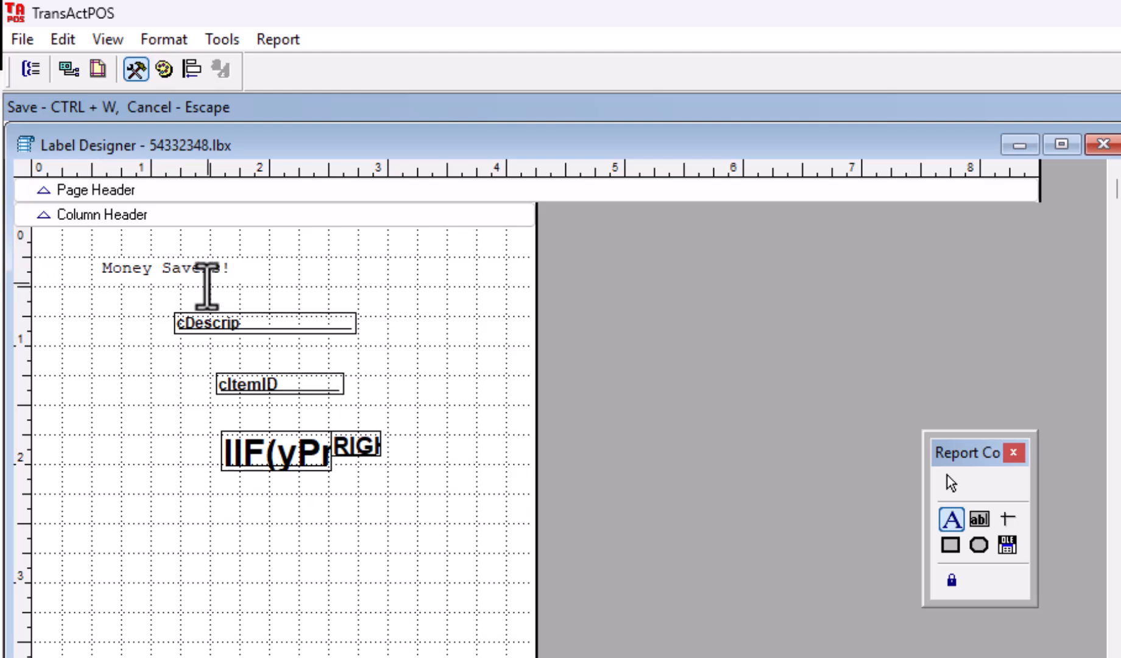
left_click_drag(236, 268, 70, 265)
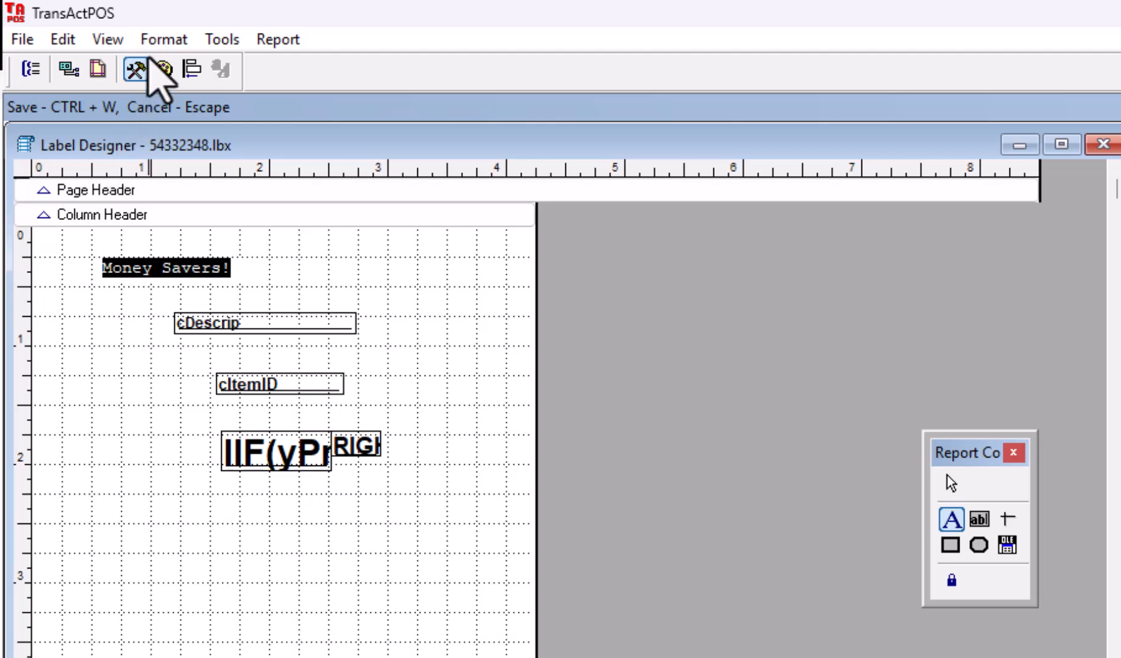
Step: Set the heading font to Georgia, Bold, 28 point
left_click(163, 40)
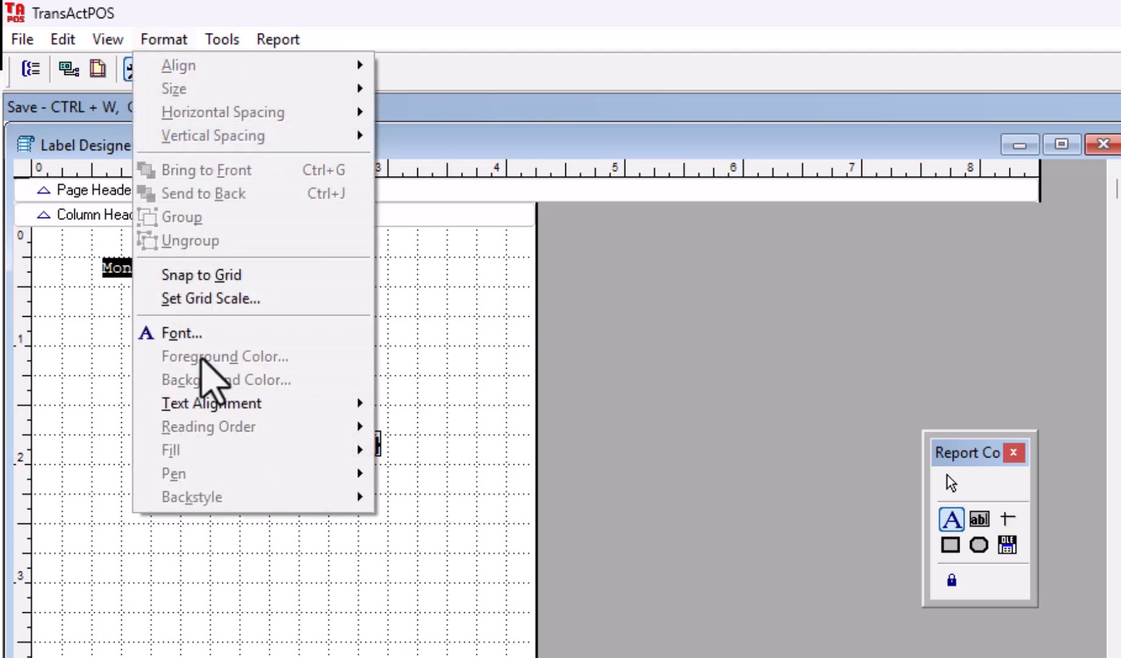
left_click(180, 330)
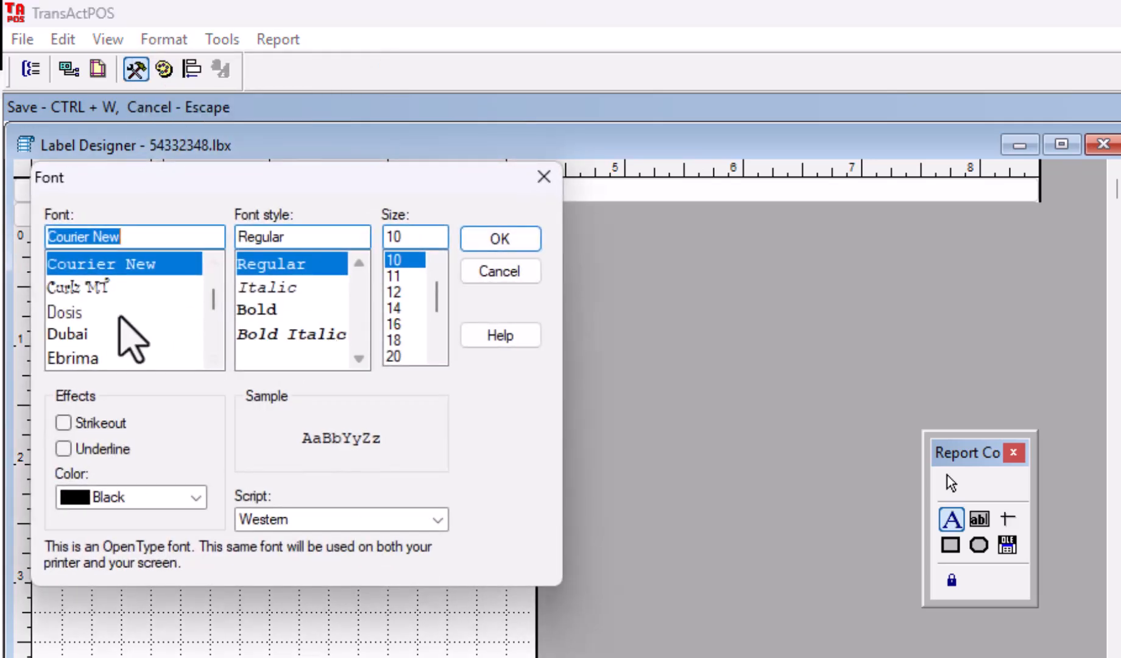
type("ger")
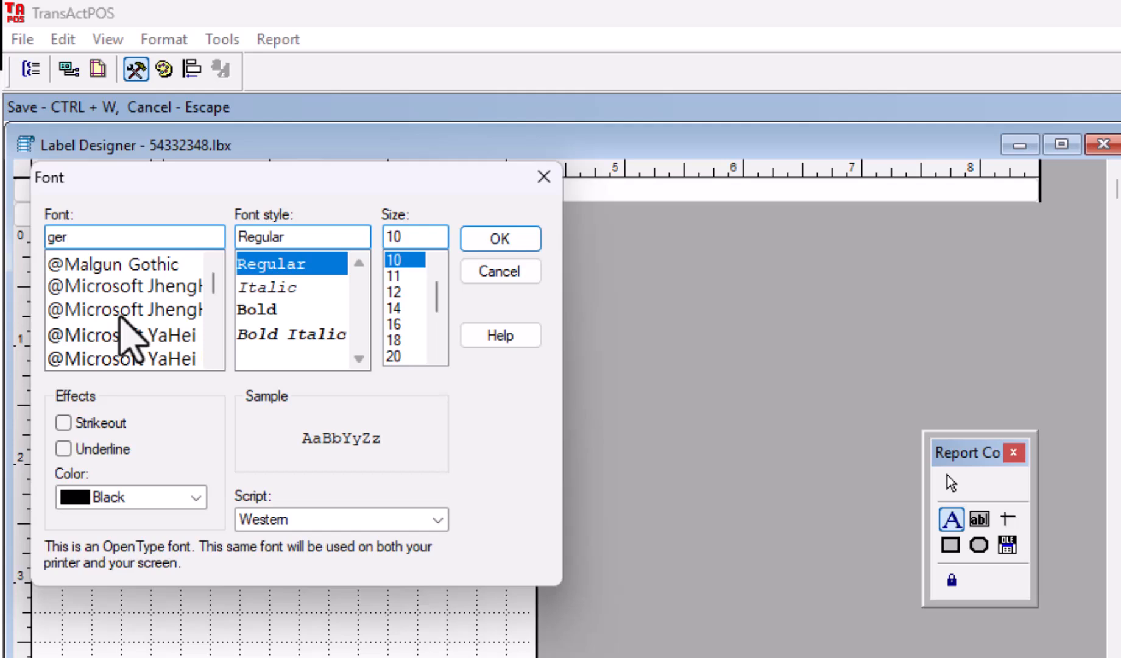
key("BackSpace")
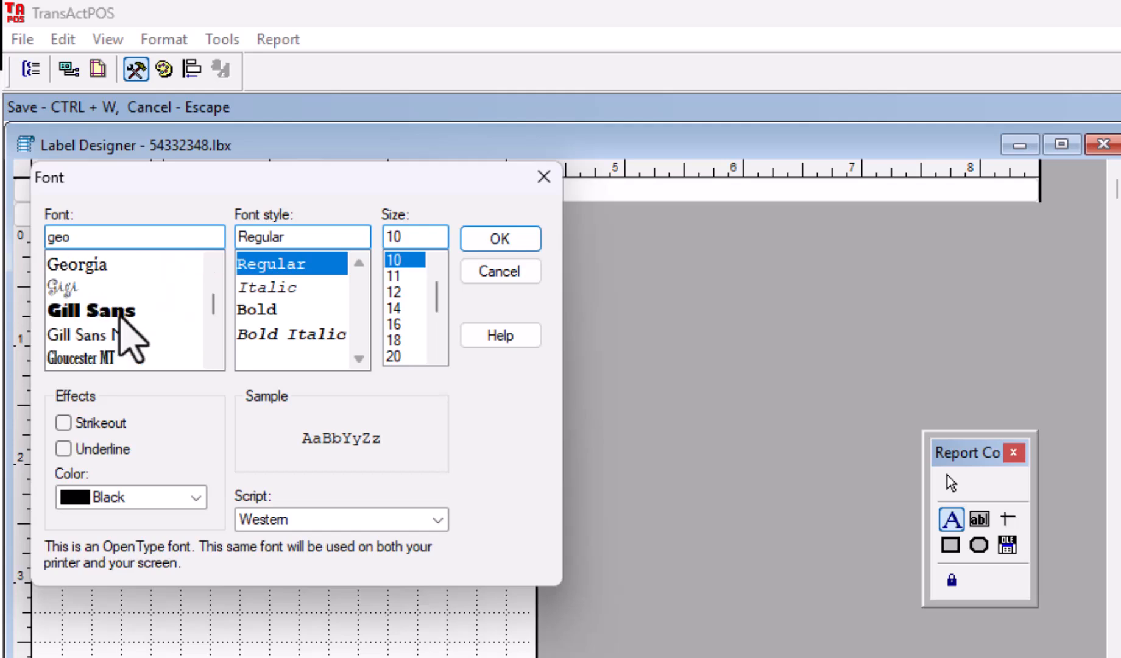
type("o")
left_click(93, 263)
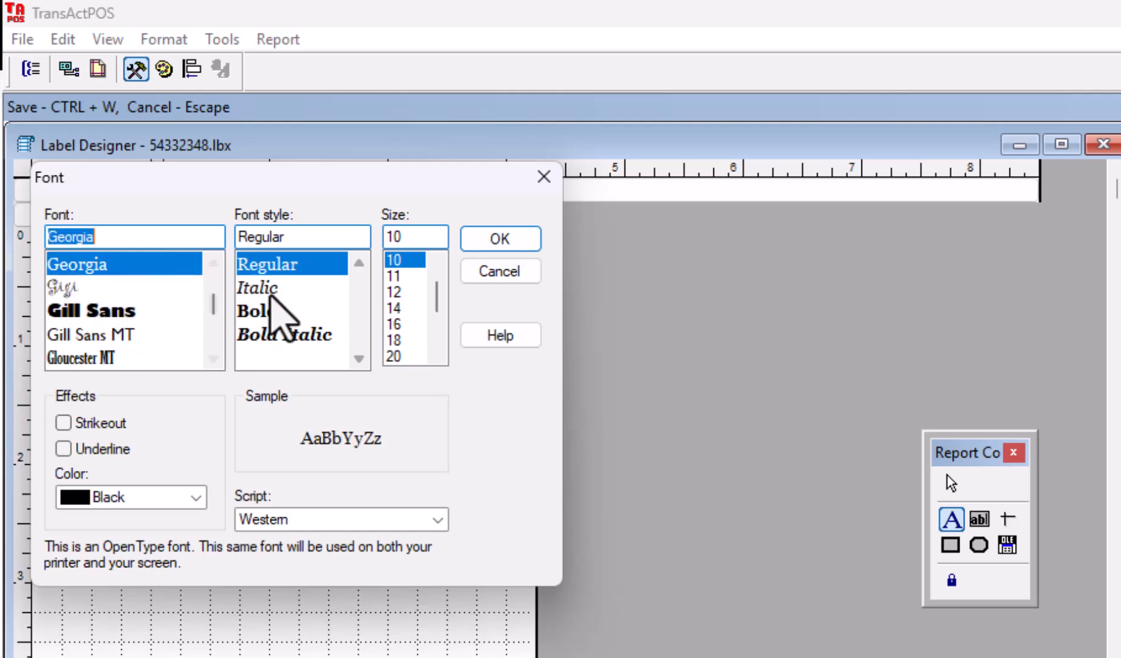
left_click(274, 312)
left_click(436, 341)
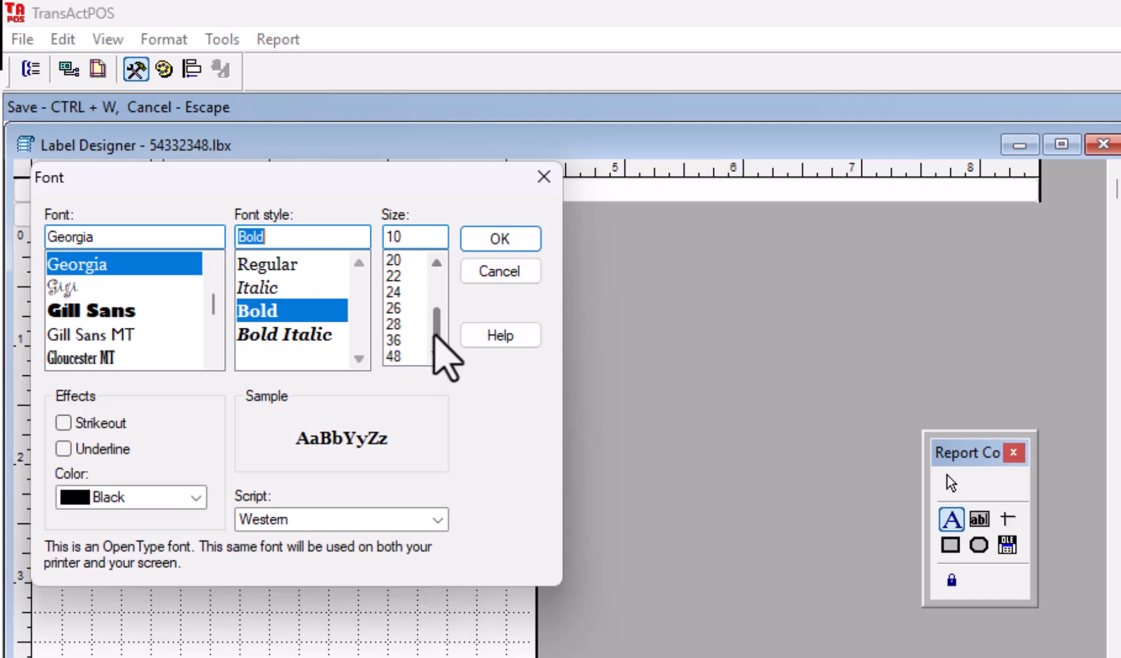
left_click(394, 323)
left_click(505, 243)
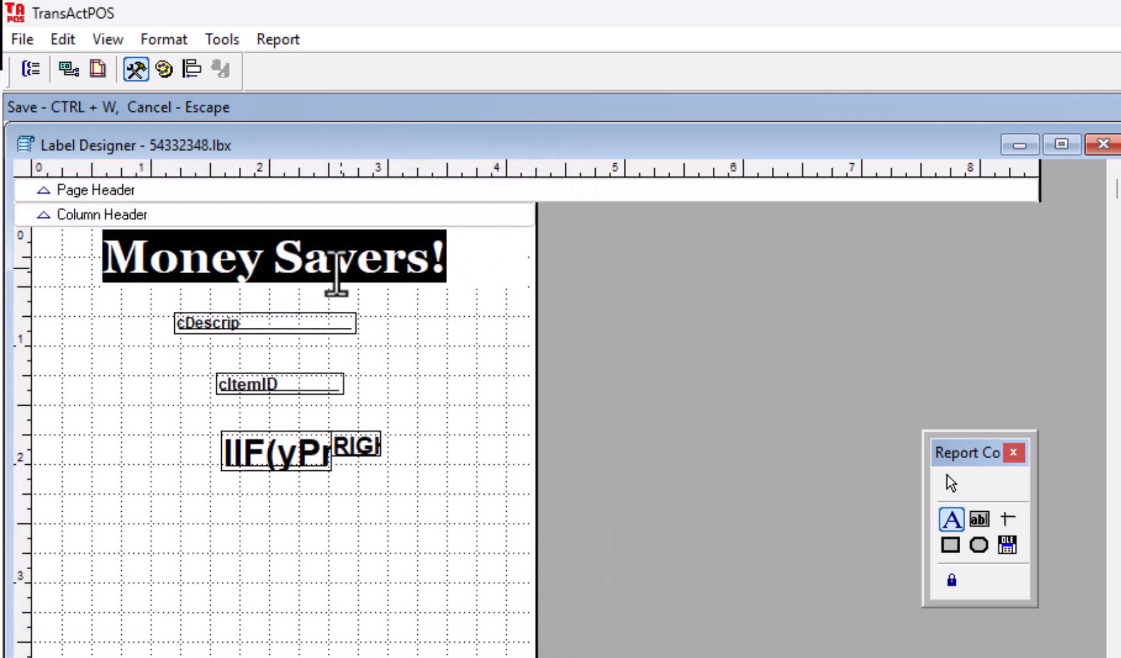
Step: Finish the heading text and check its font in the label properties
left_click(493, 320)
left_click(324, 273)
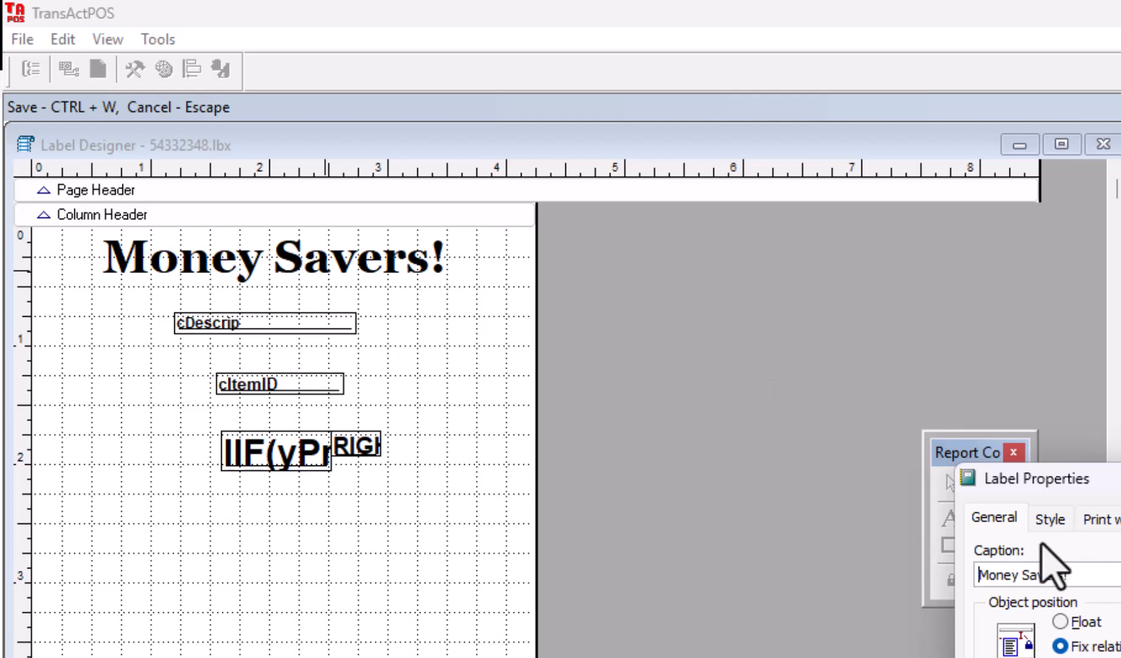
left_click(1049, 518)
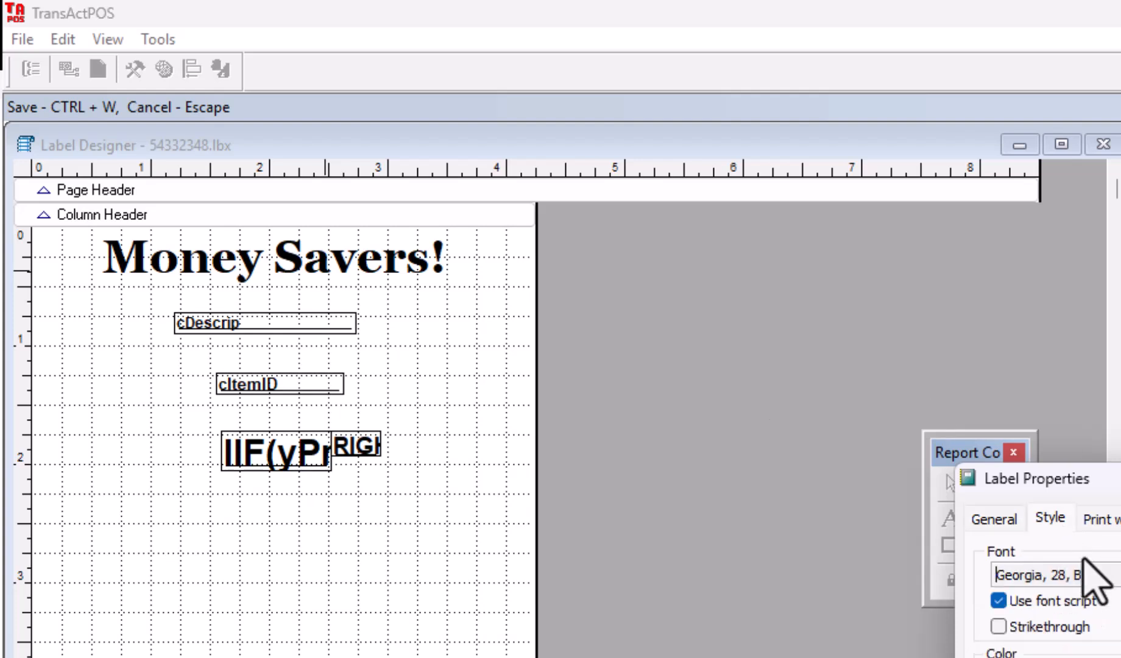
key("Escape")
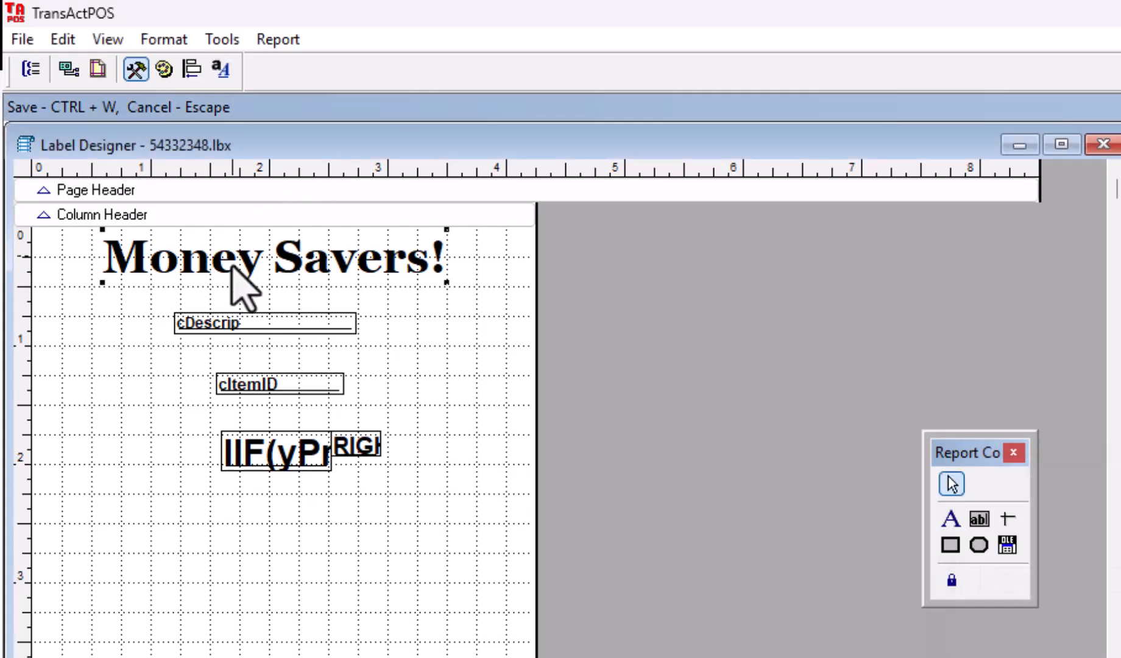
Step: Shift the heading left and down, and enlarge the cDescrip field
left_click_drag(266, 279, 139, 327)
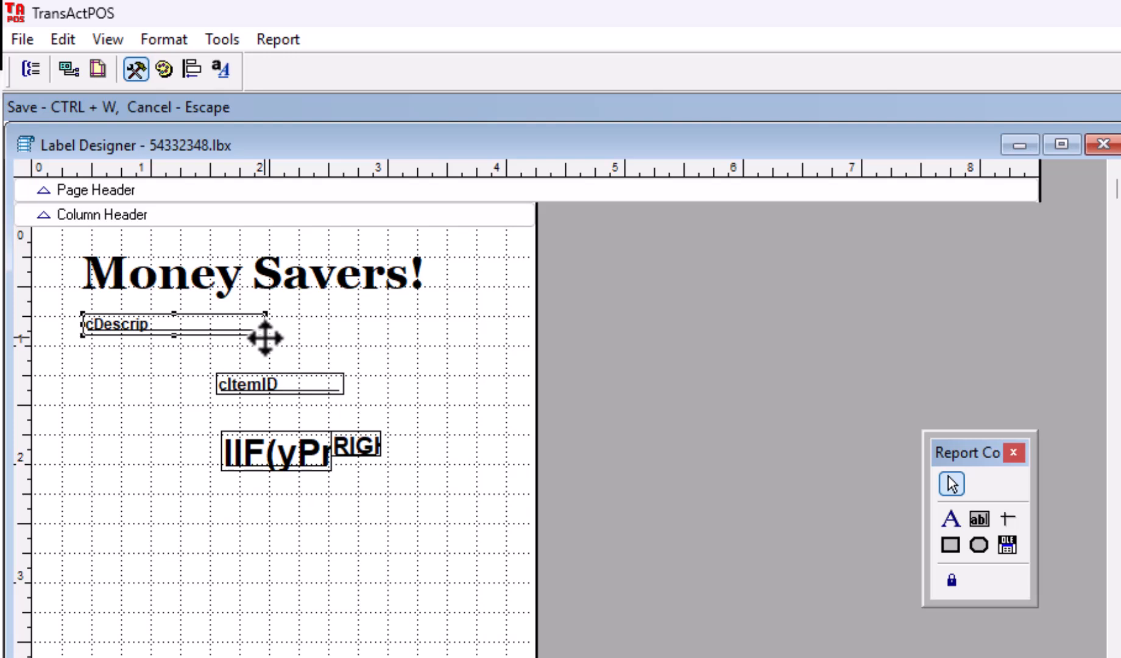
left_click_drag(265, 335, 454, 357)
left_click_drag(261, 263, 288, 263)
Step: Set cDescrip to regular 20-point Georgia and nudge cItemID slightly lower
left_click(212, 321)
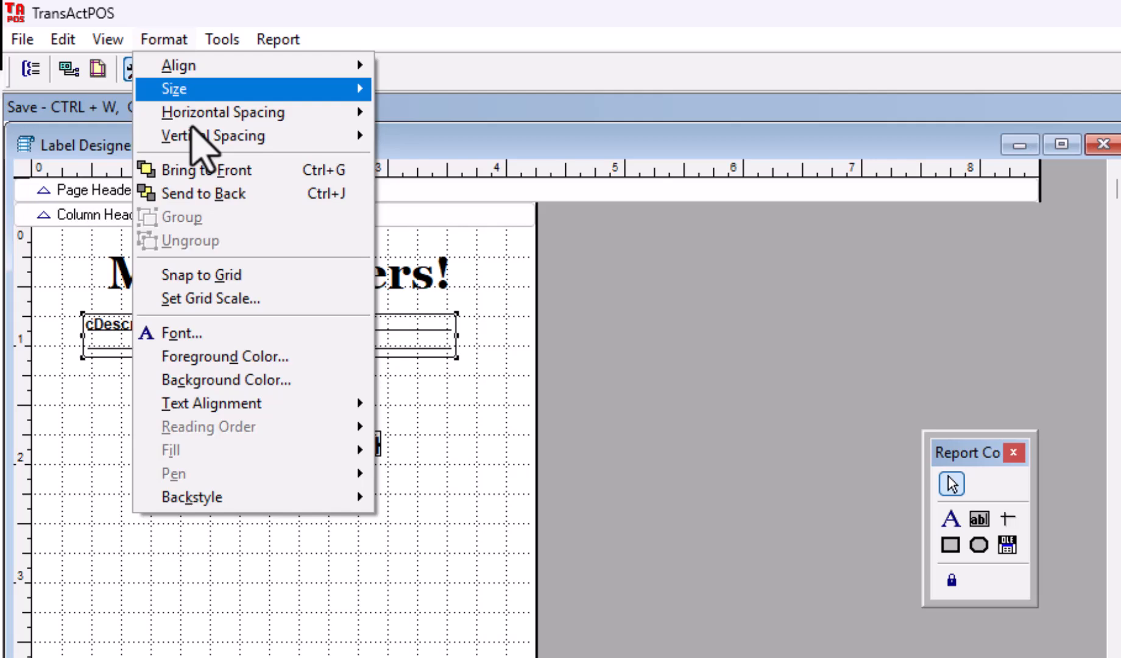
left_click(229, 335)
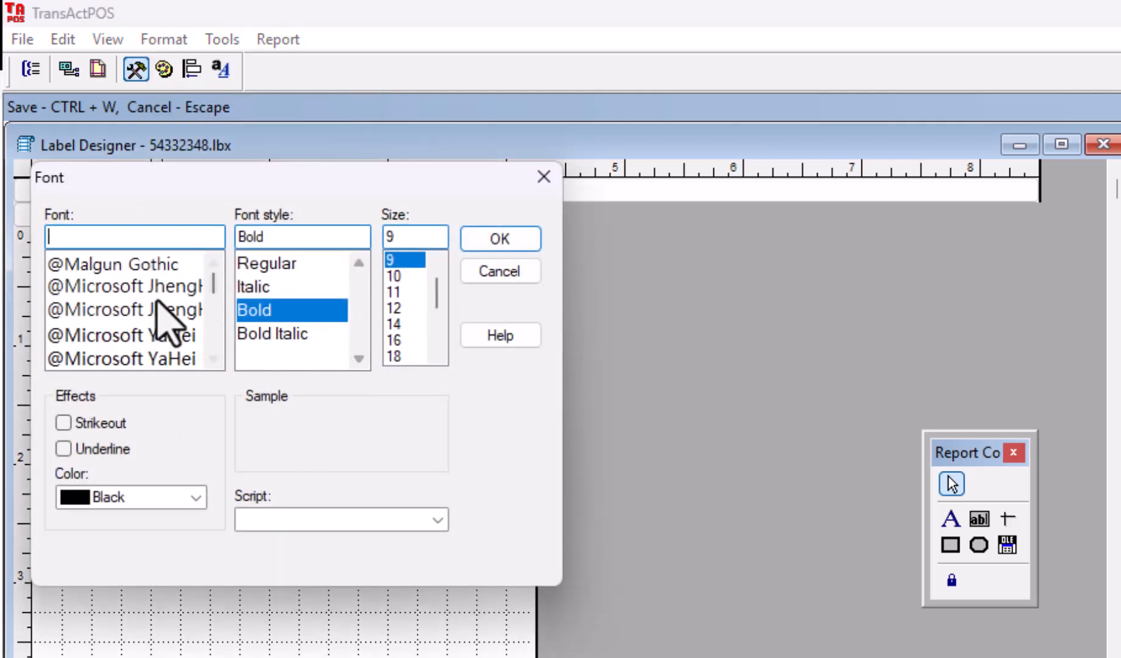
type("geo")
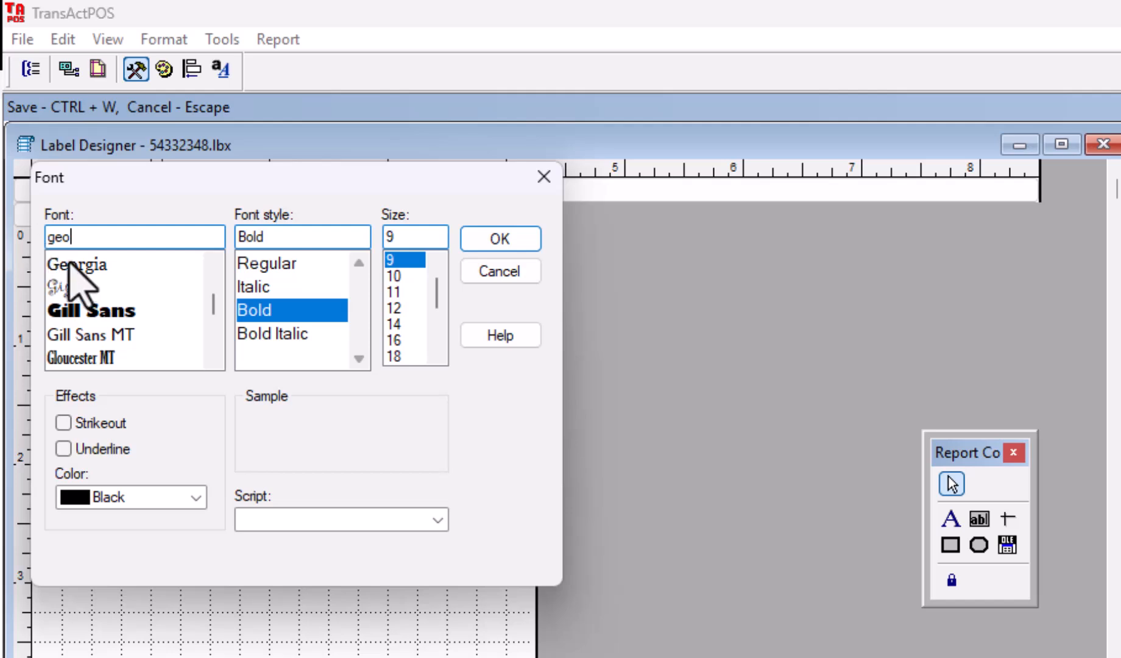
left_click(69, 264)
left_click(303, 312)
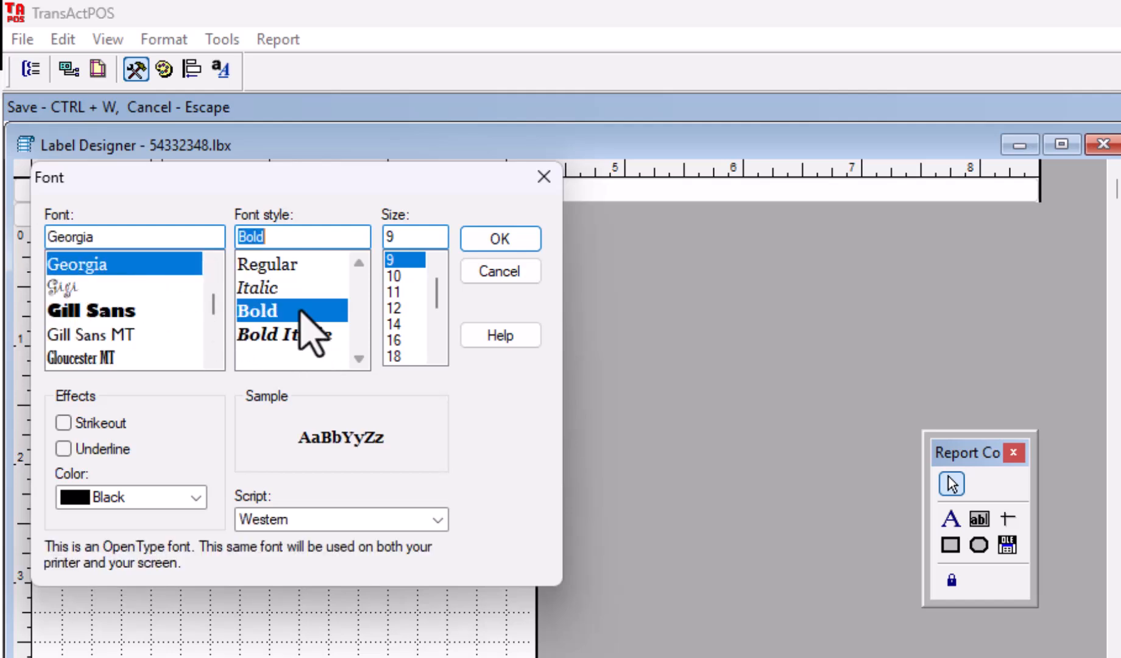
left_click(282, 268)
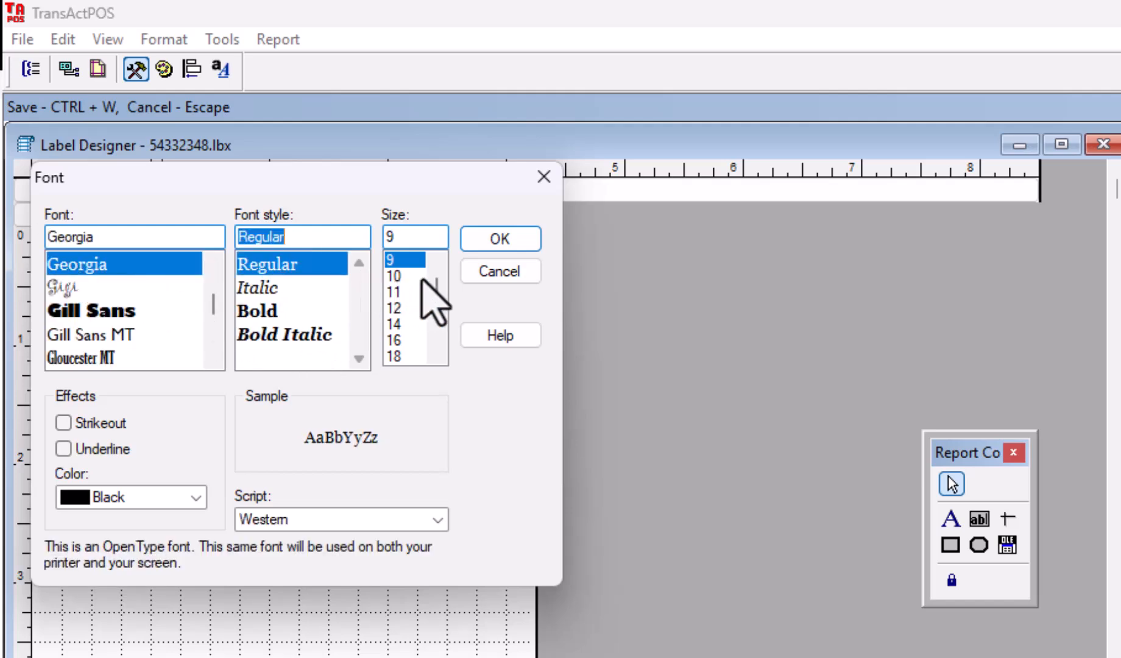
left_click(438, 353)
left_click(395, 355)
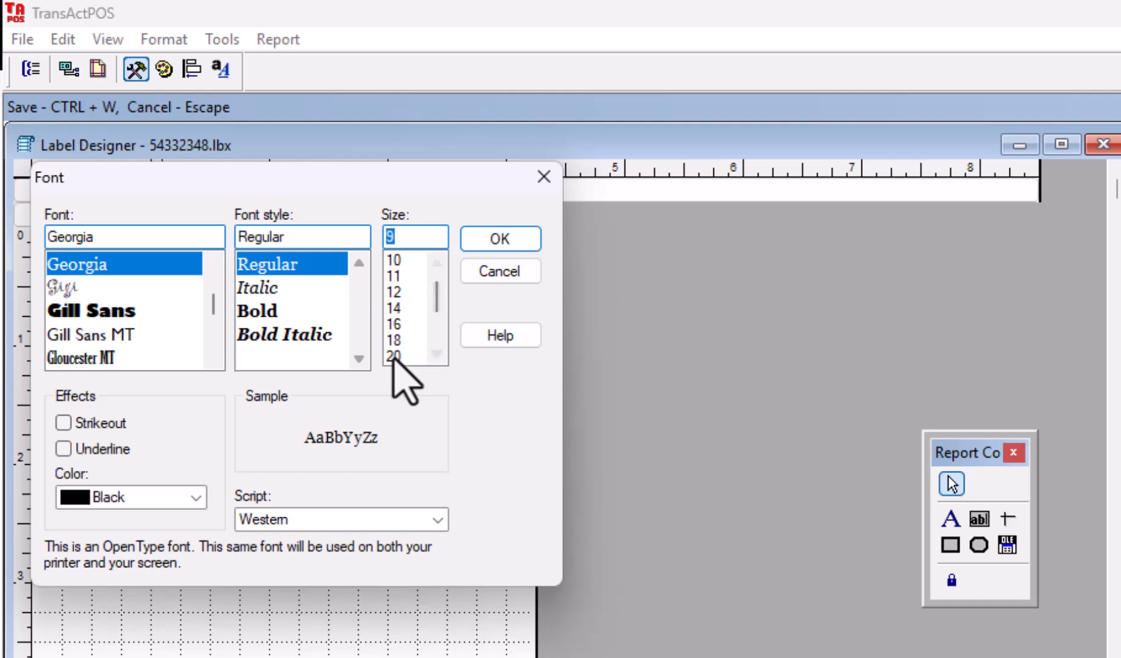
left_click(503, 248)
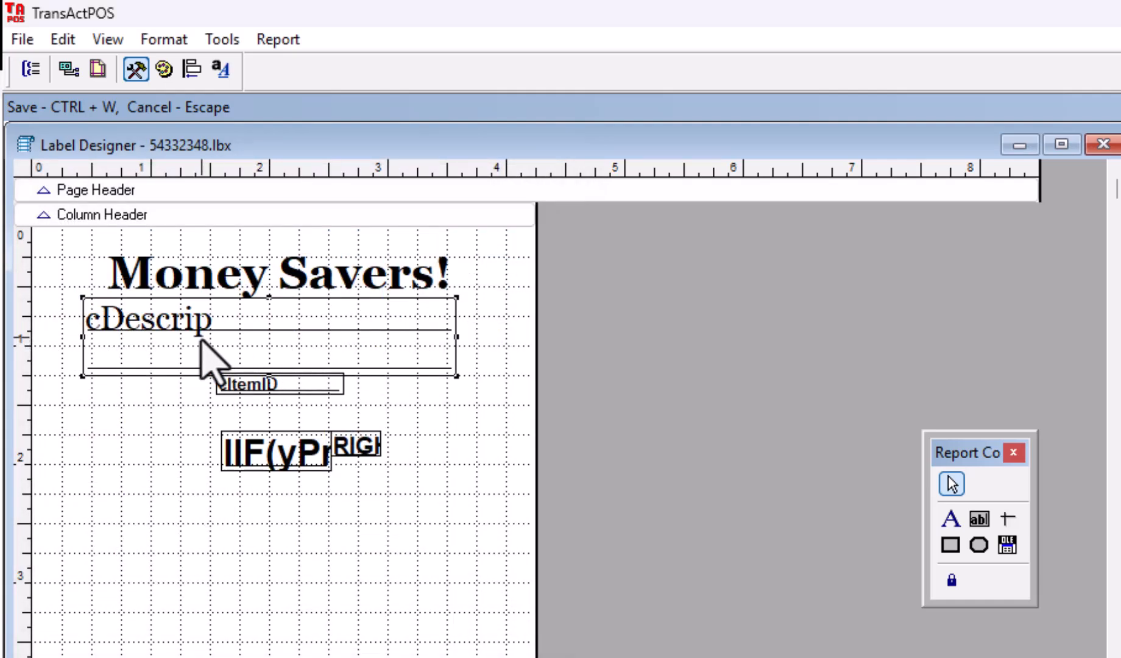
left_click_drag(316, 389, 305, 405)
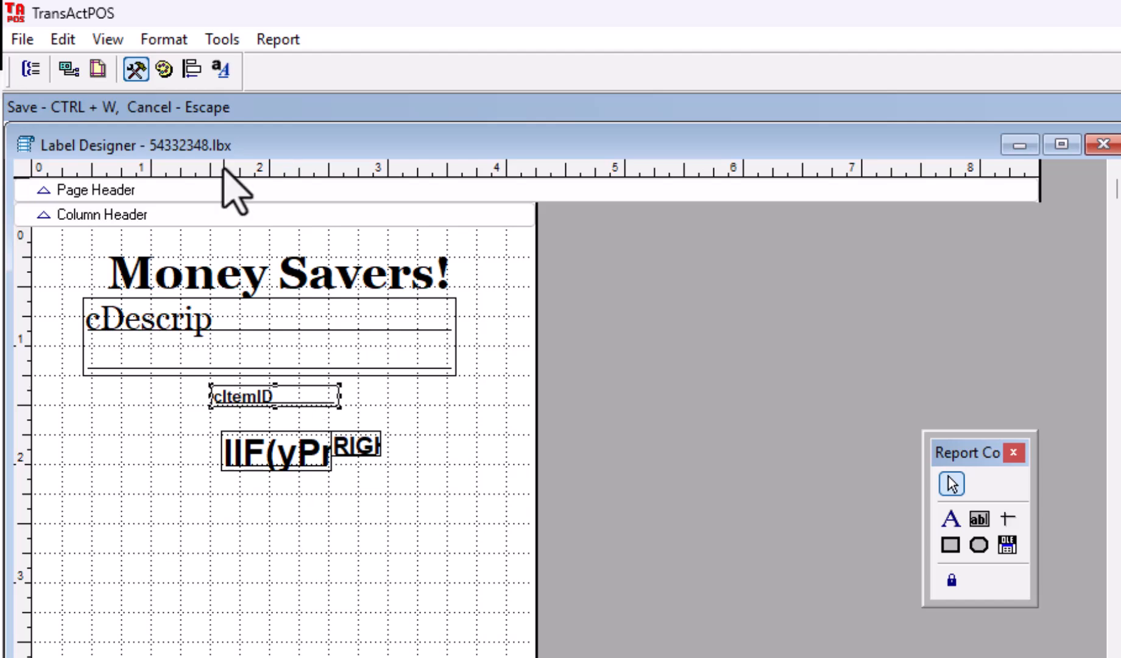
Step: Change the cItemID field's font to Georgia
left_click(164, 39)
left_click(174, 332)
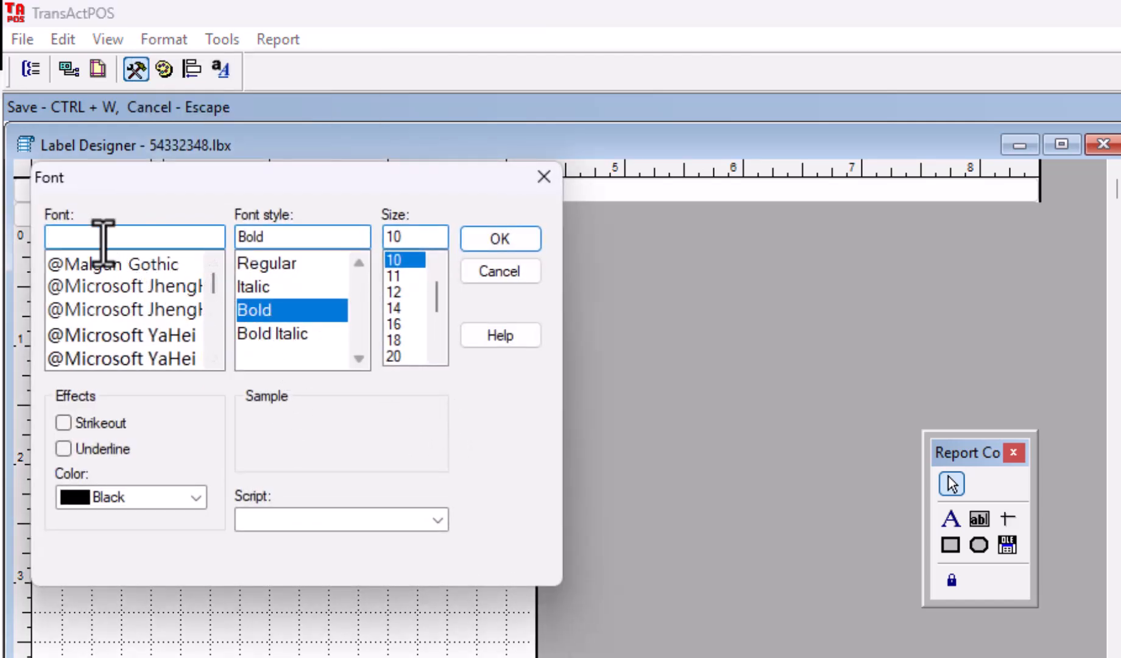
type("g")
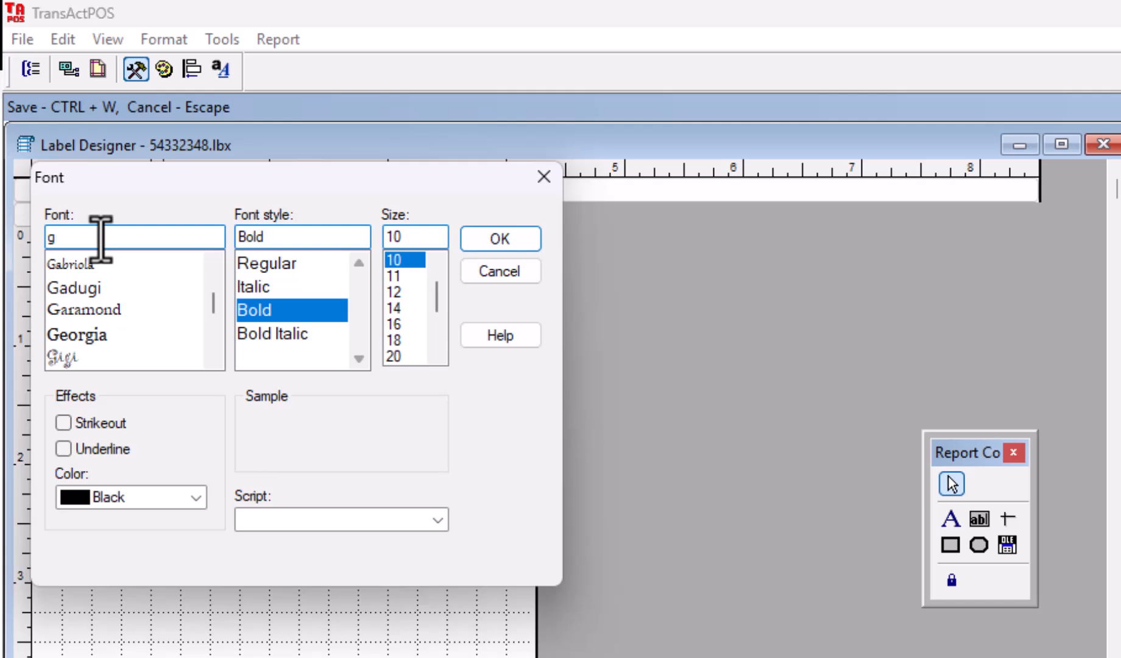
type("e")
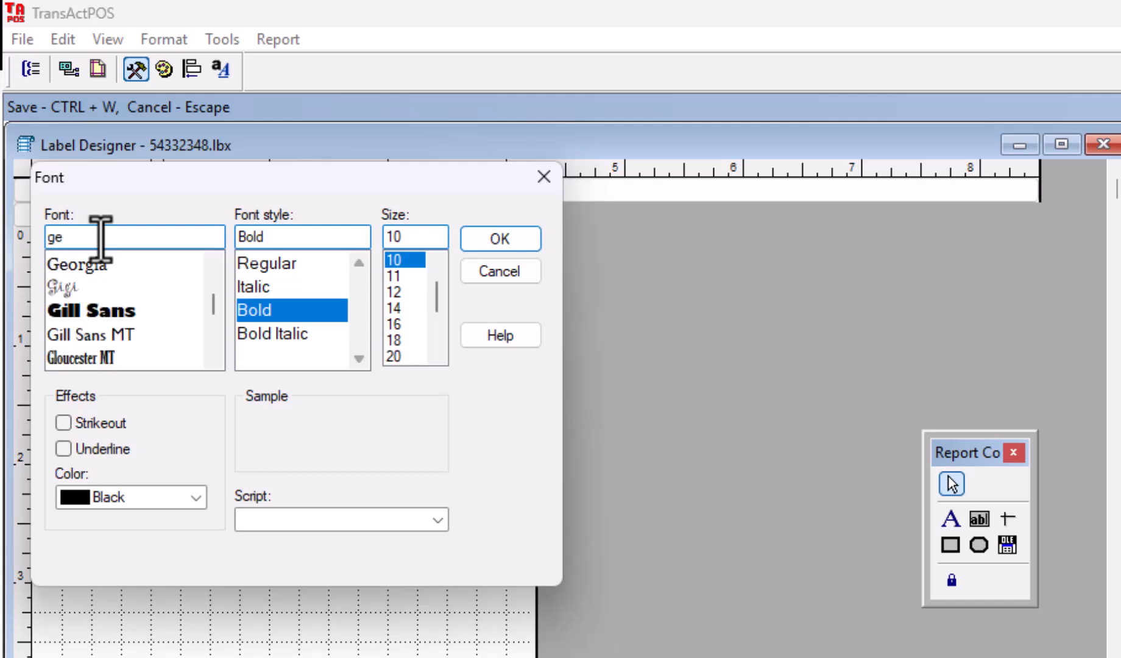
left_click(96, 268)
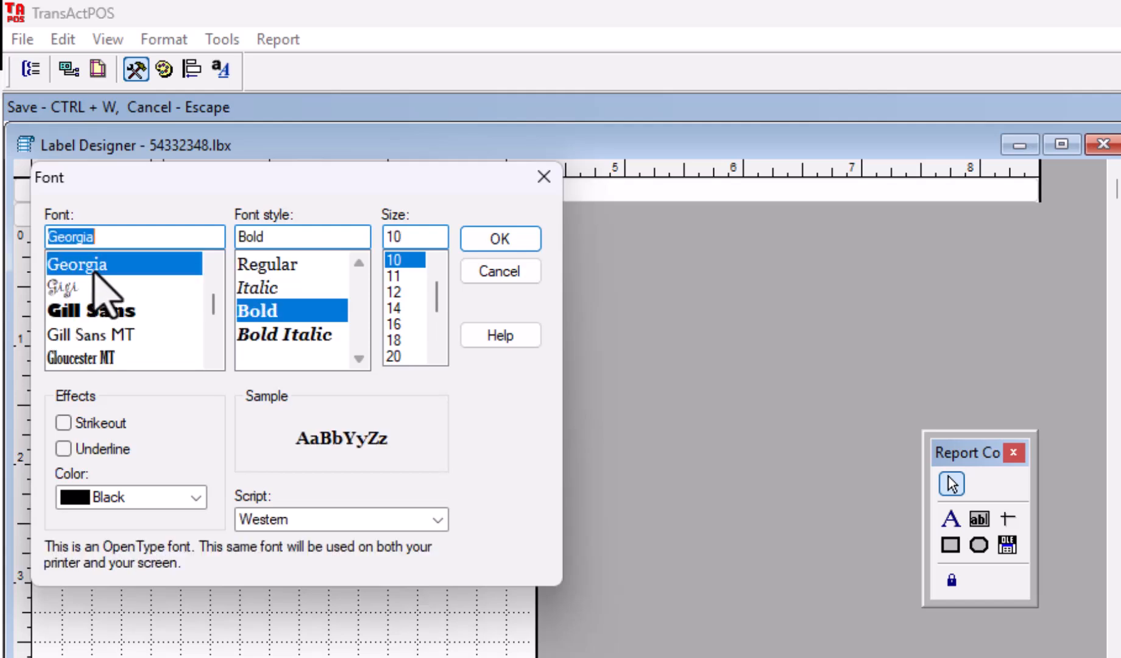
left_click(491, 239)
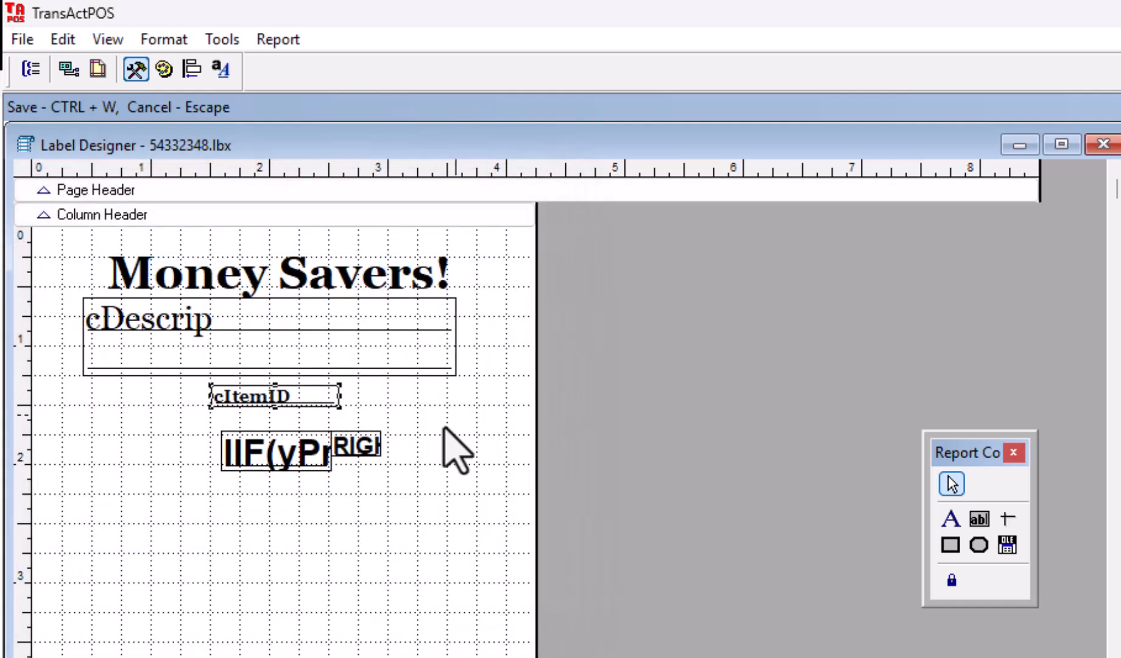
Step: Move the IIF price and RIGHT fields together lower and left on the label
left_click(268, 458)
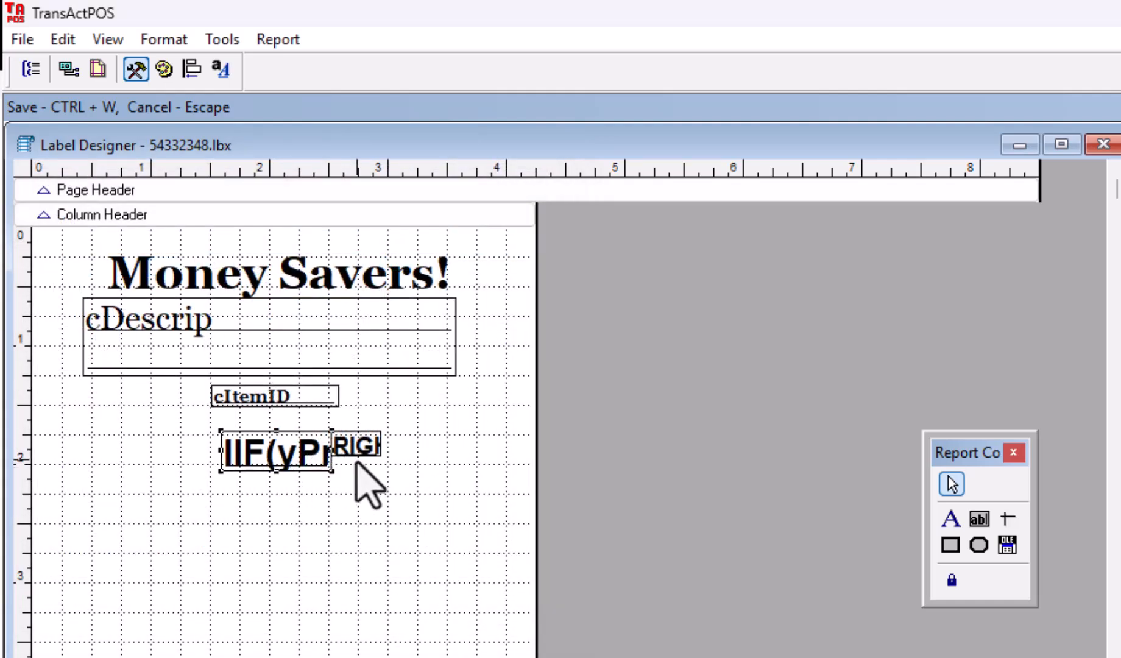
left_click(363, 450, "shift")
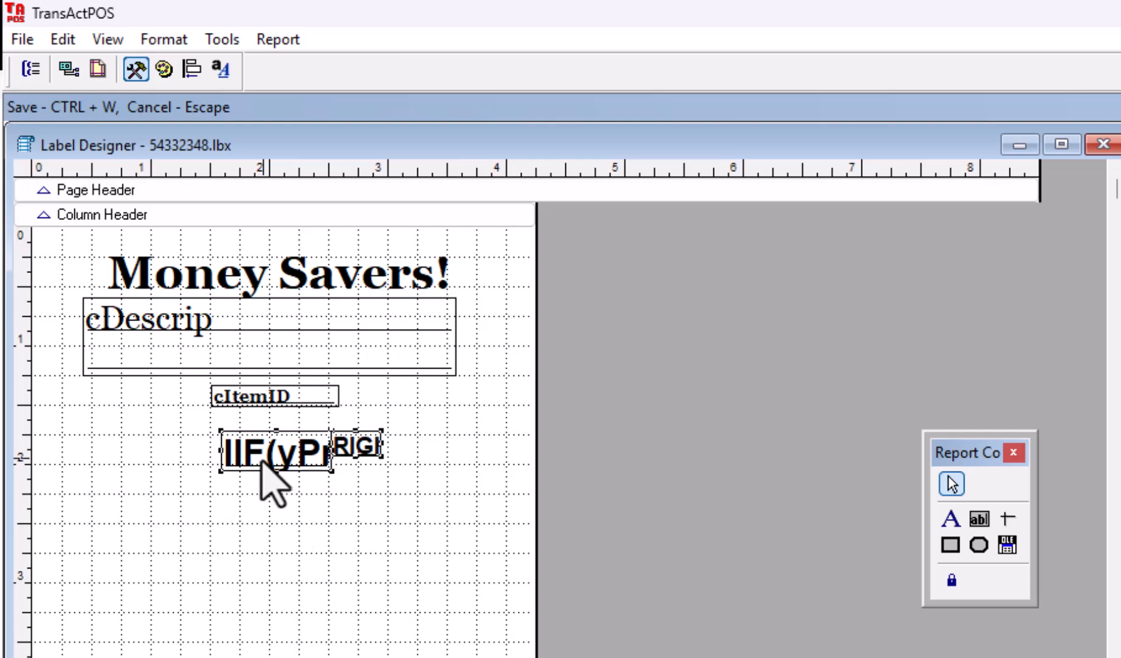
left_click_drag(262, 462, 233, 529)
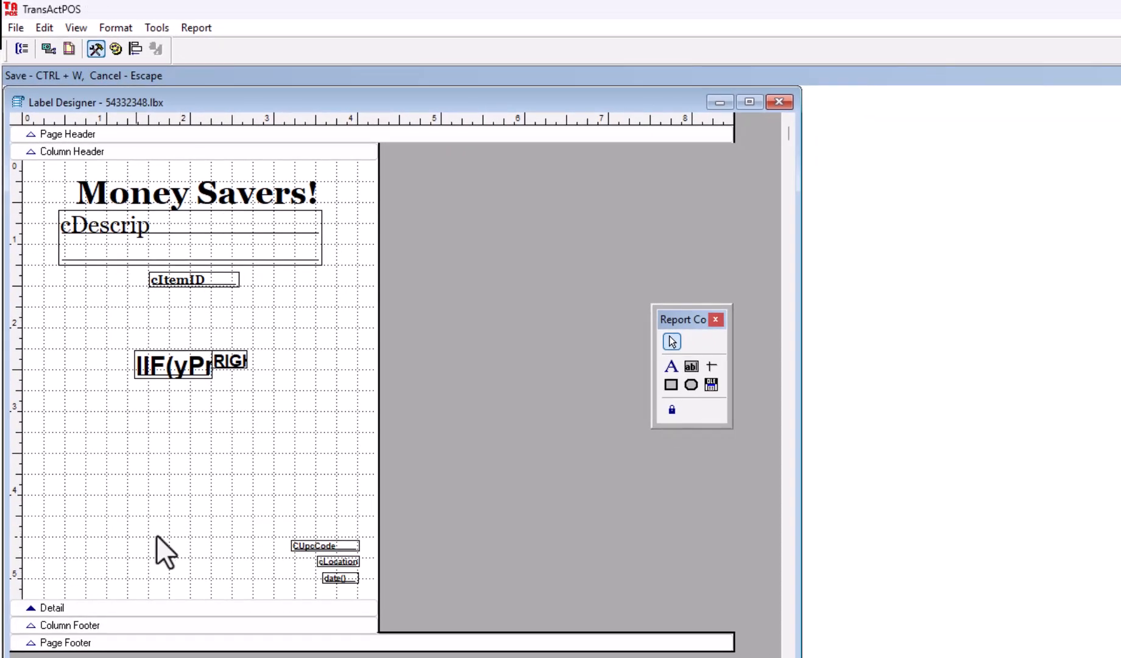
Step: Draw a picture frame showing C:\TransActPOSServer-Conversions\Bucksandboltslogo.jpg, scaled to retain its shape
left_click(710, 385)
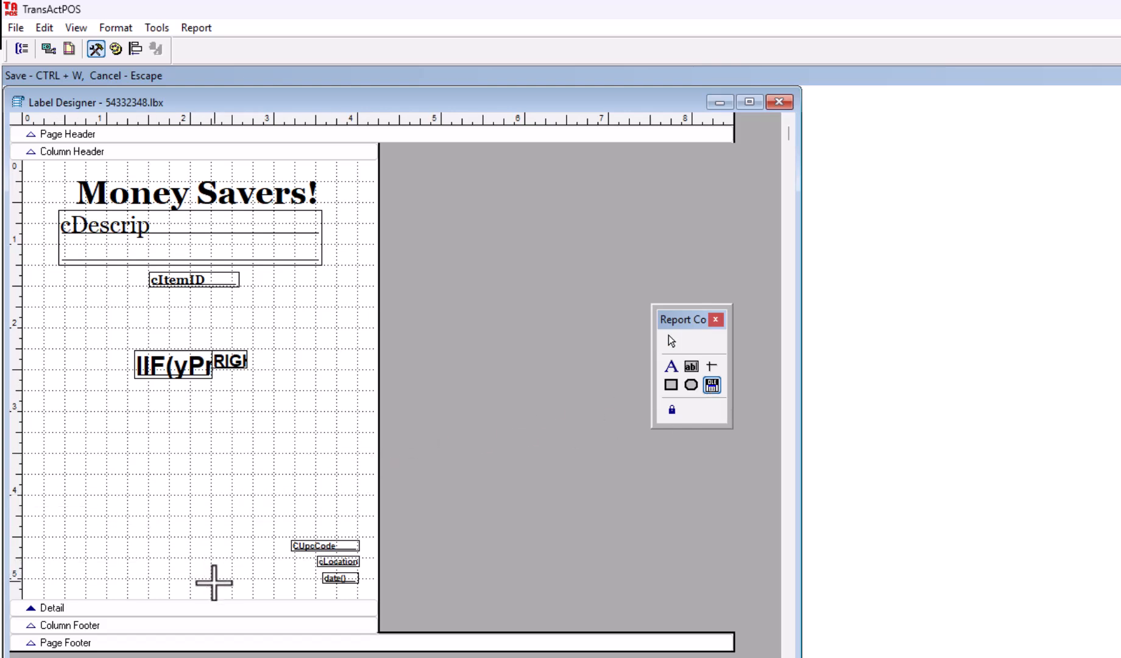
left_click_drag(52, 509, 218, 584)
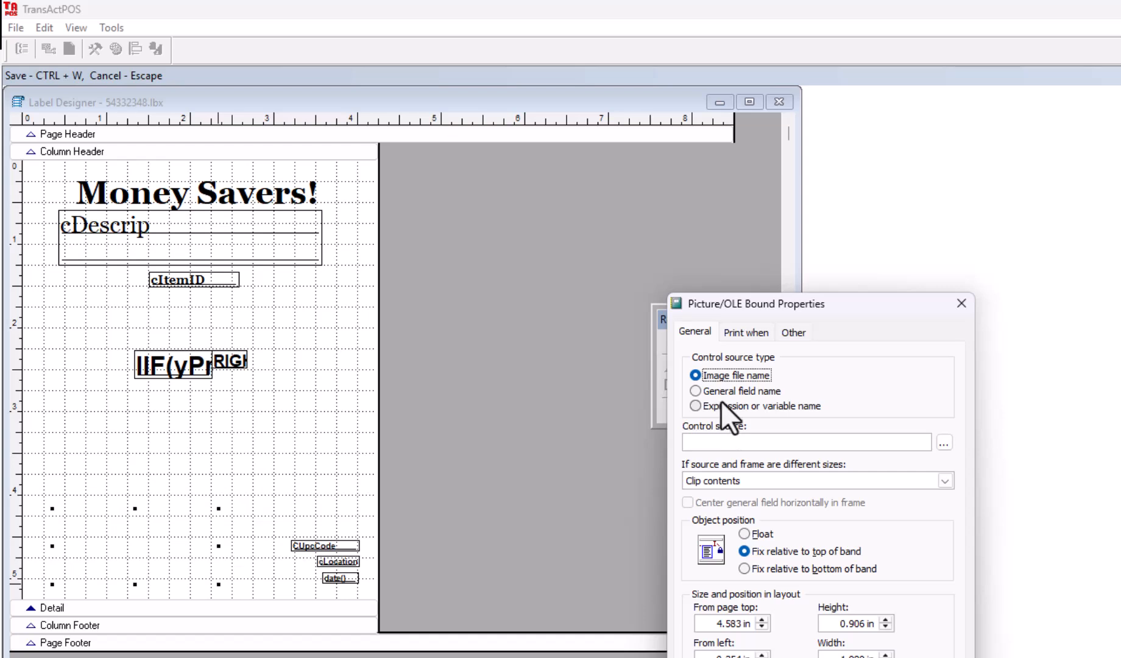
left_click(944, 443)
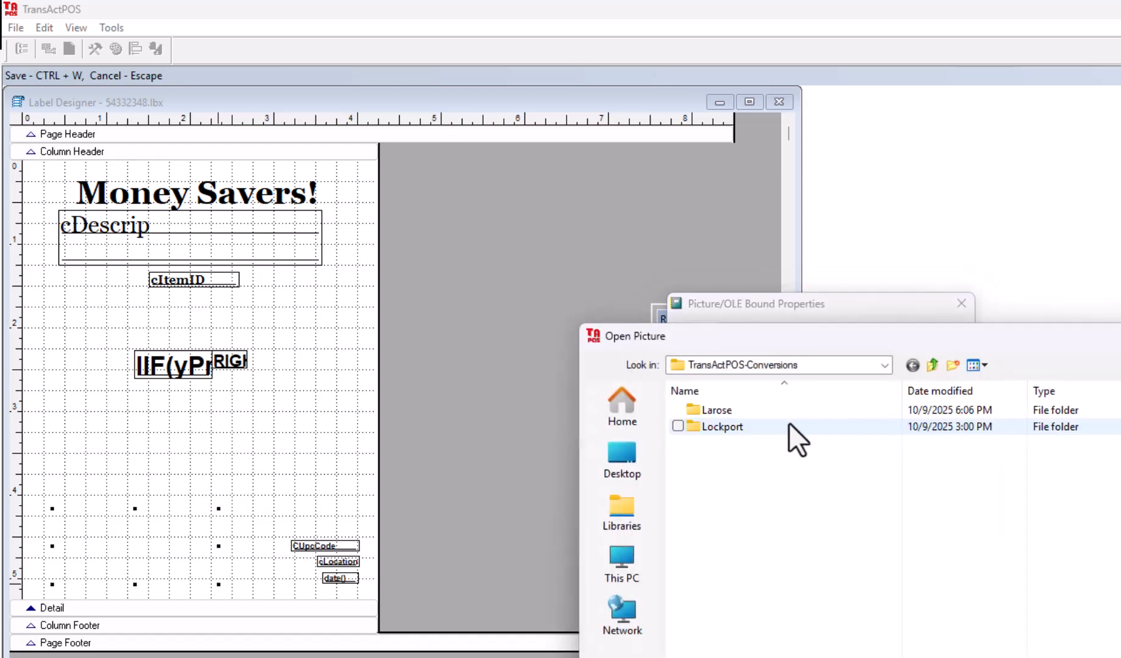
left_click(884, 365)
left_click(883, 366)
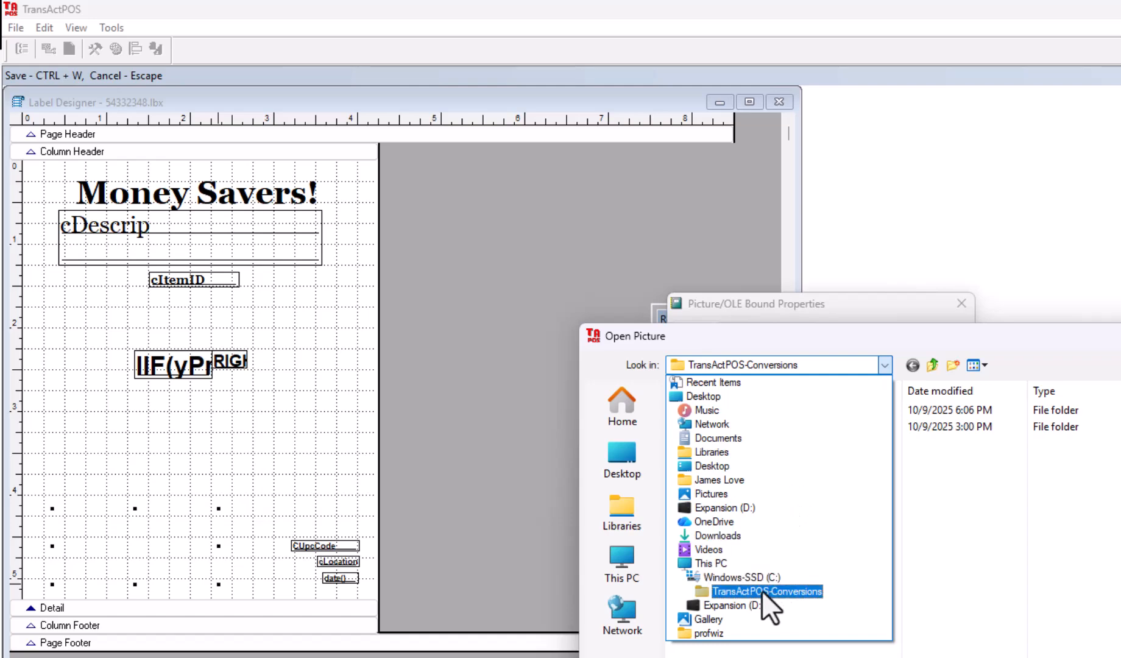
left_click(744, 576)
scroll(862, 585, "down", 2)
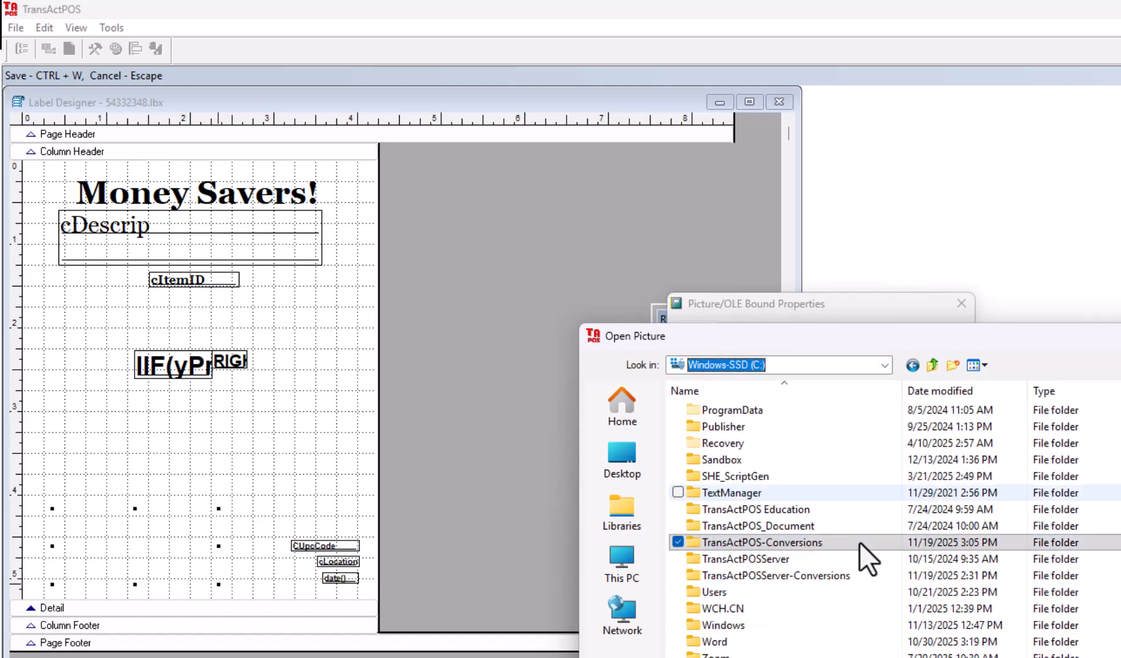
left_click(787, 577)
double_click(787, 579)
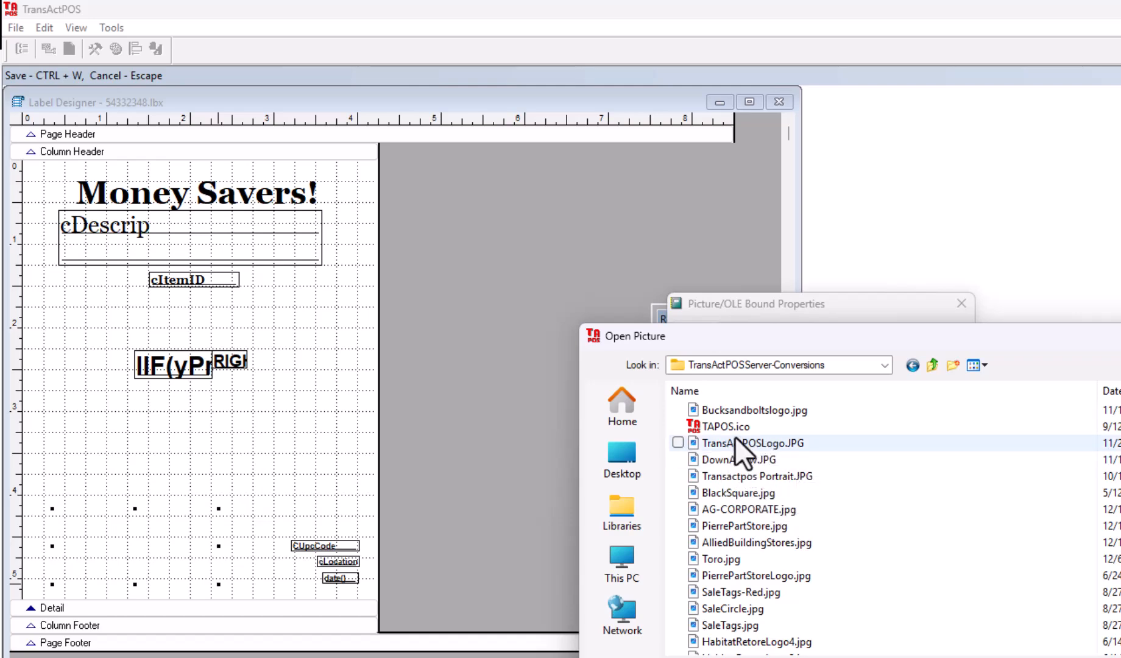
double_click(749, 411)
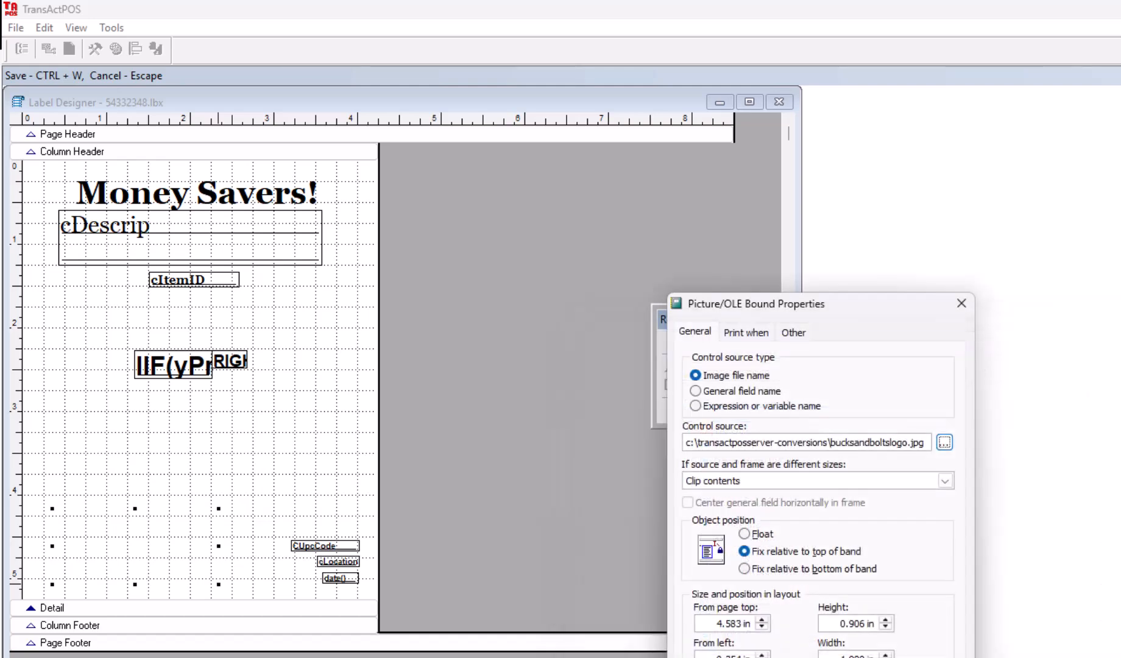
left_click(749, 481)
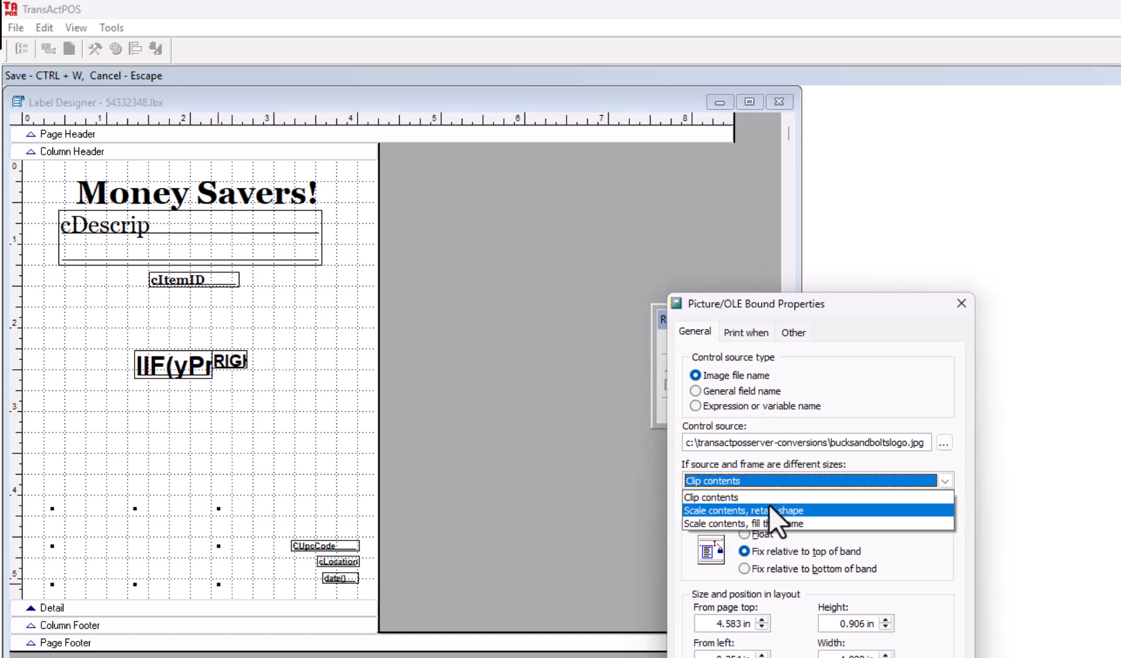
left_click(843, 510)
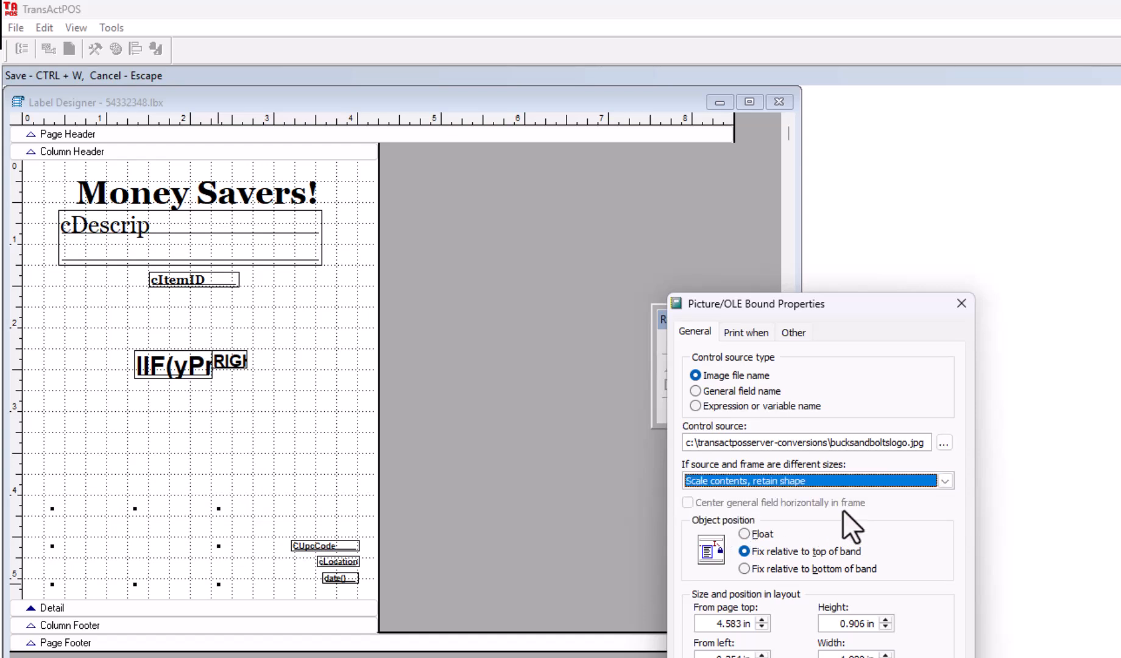
Step: Enlarge the Bucks & Bolts logo and place it bottom-left, left of CUpcCode
key("Return")
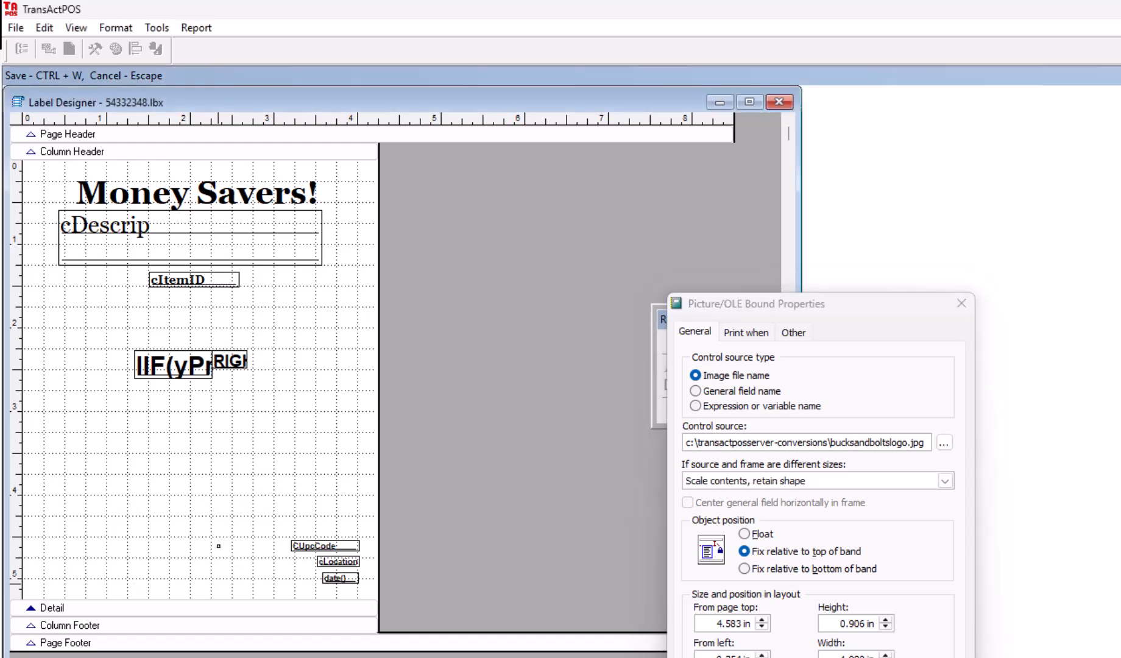
left_click_drag(125, 541, 110, 518)
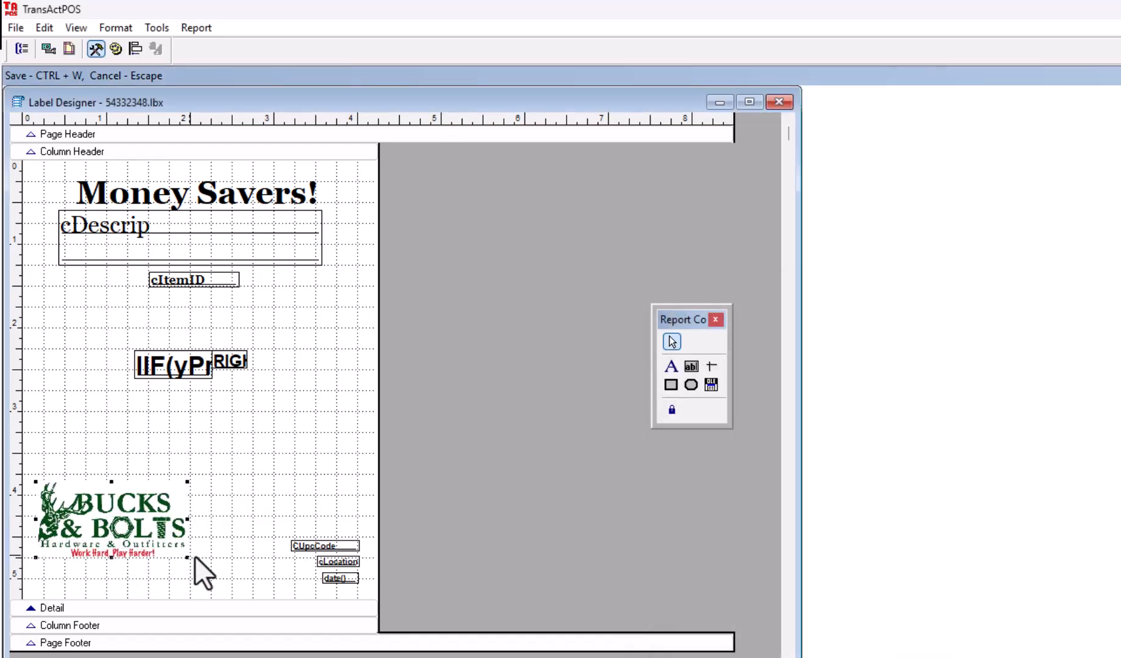
left_click_drag(188, 558, 214, 583)
left_click_drag(166, 552, 179, 559)
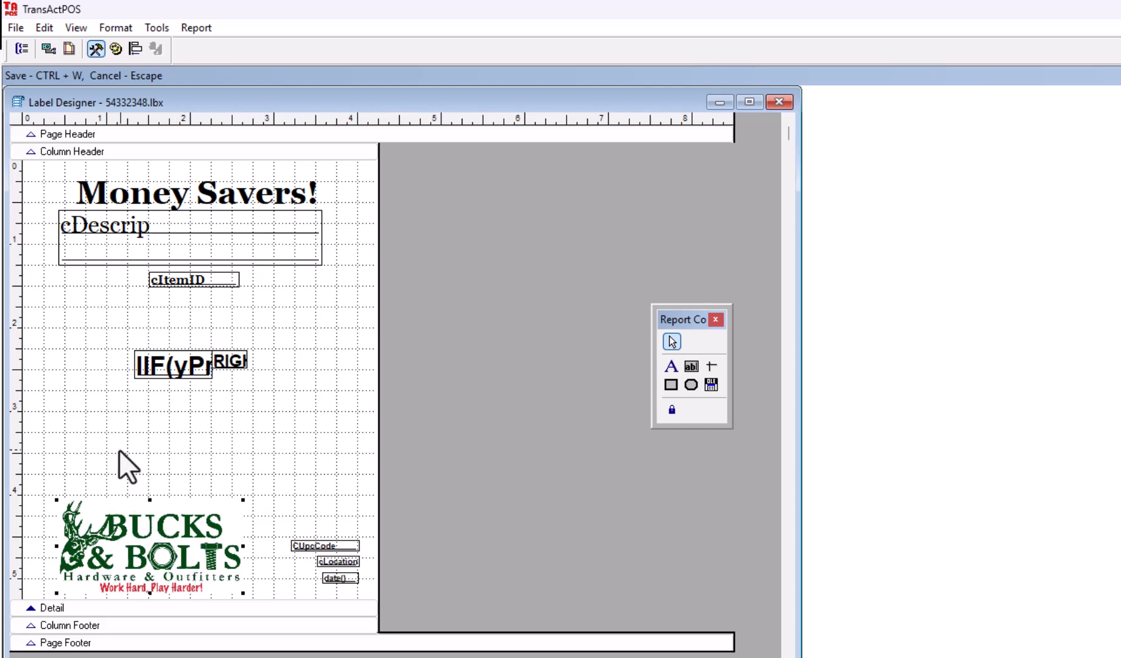
left_click_drag(114, 518, 94, 516)
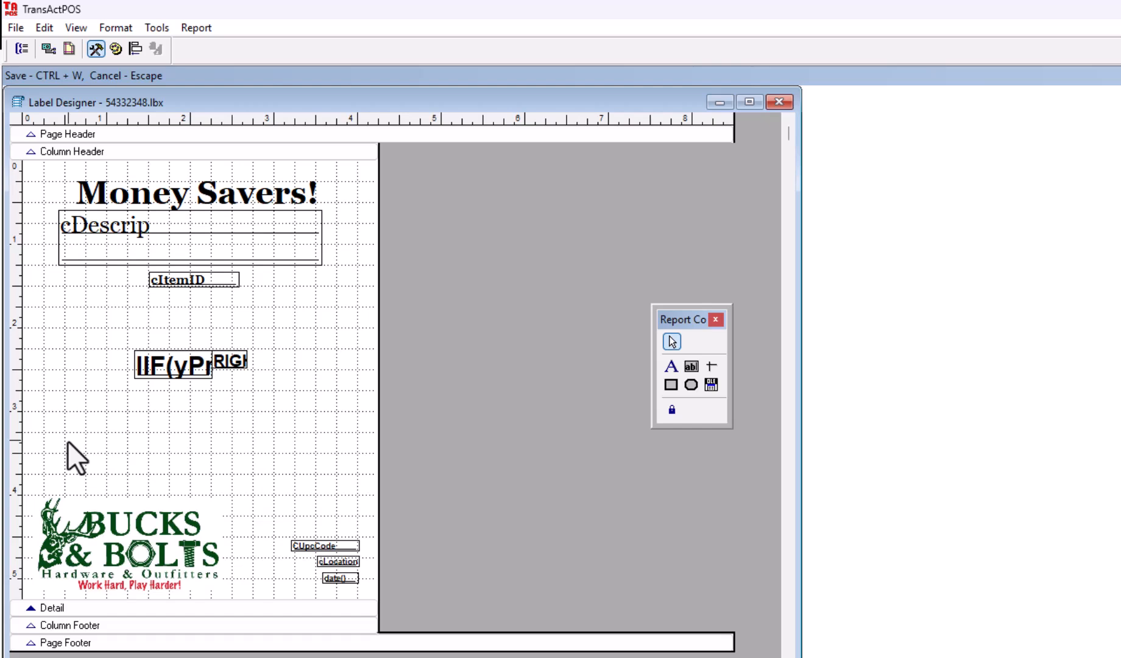
Step: Save the TEST label, then close the designer, Label Maintenance and Form/Label Editor Menu
key("ctrl+w")
left_click(16, 28)
left_click(42, 66)
key("Escape")
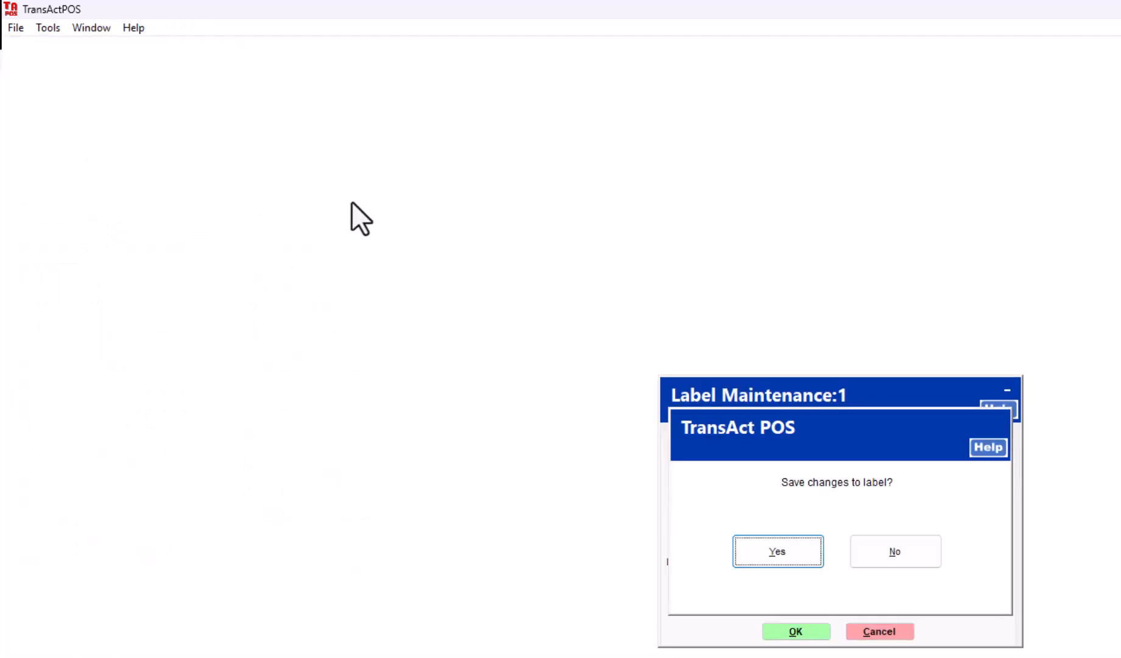
left_click(784, 553)
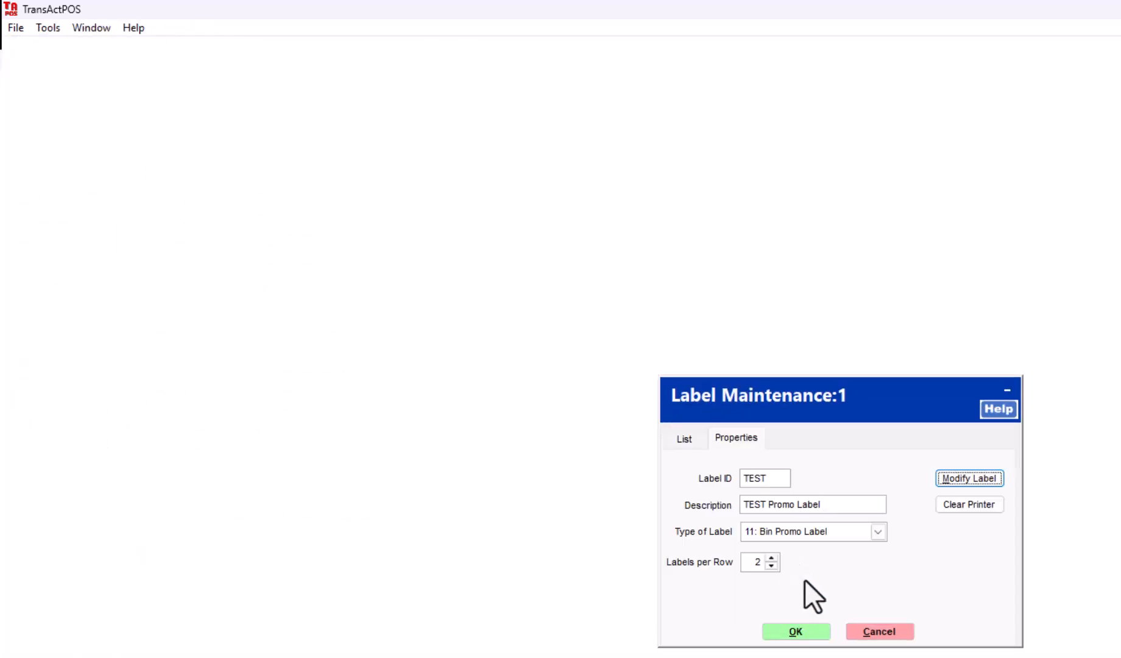
left_click(797, 632)
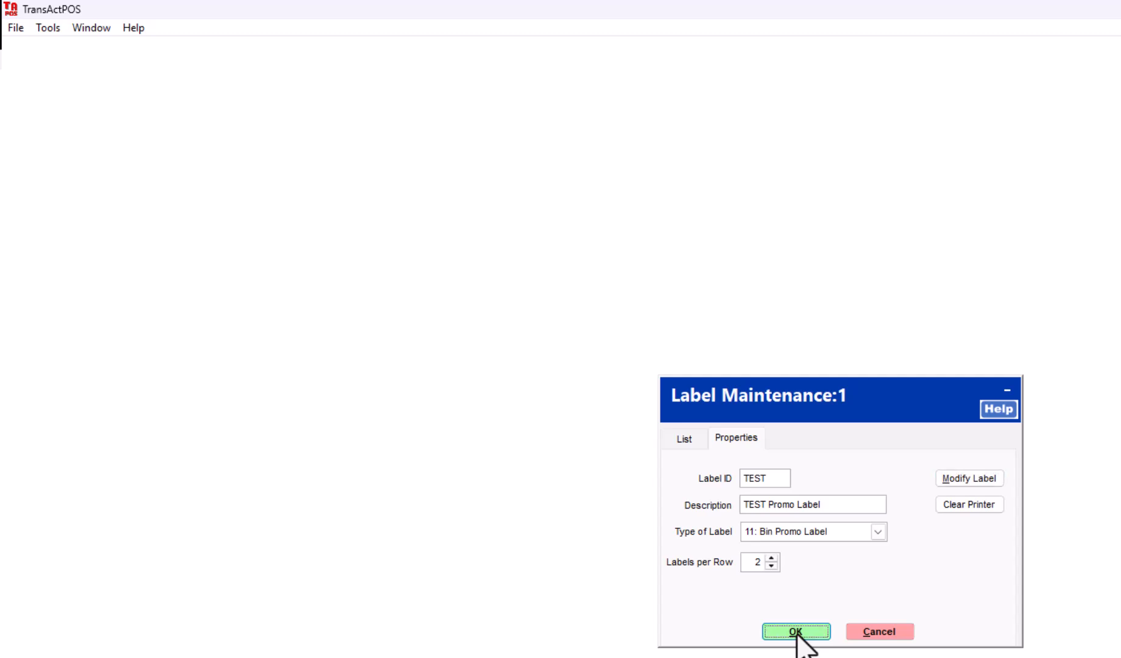
left_click(957, 597)
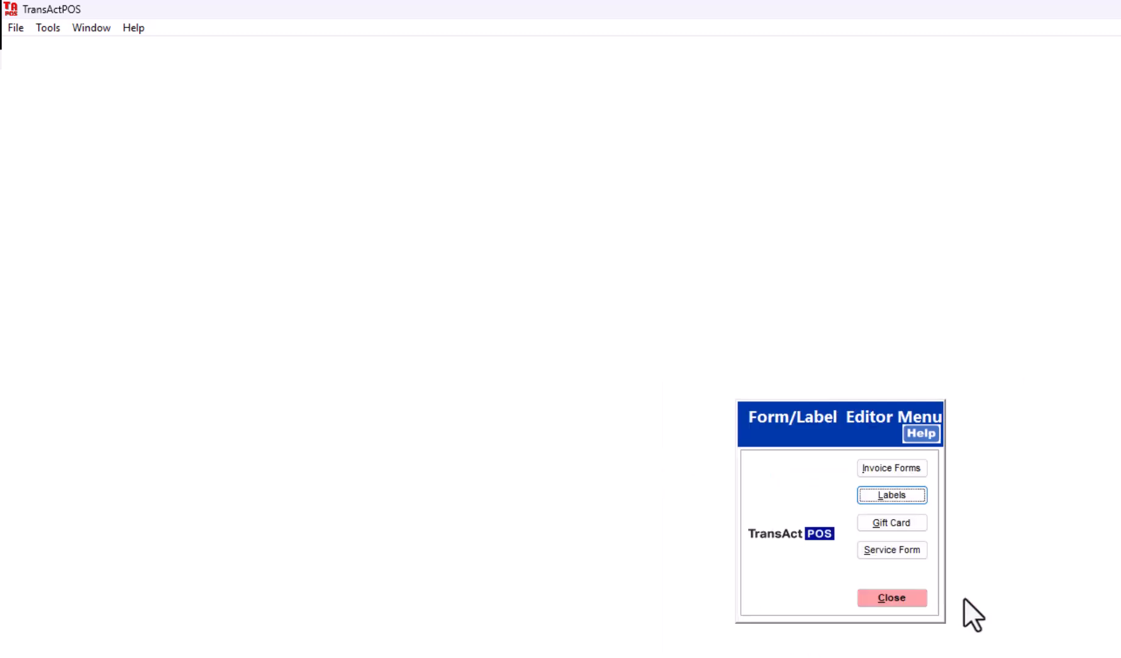
left_click(894, 597)
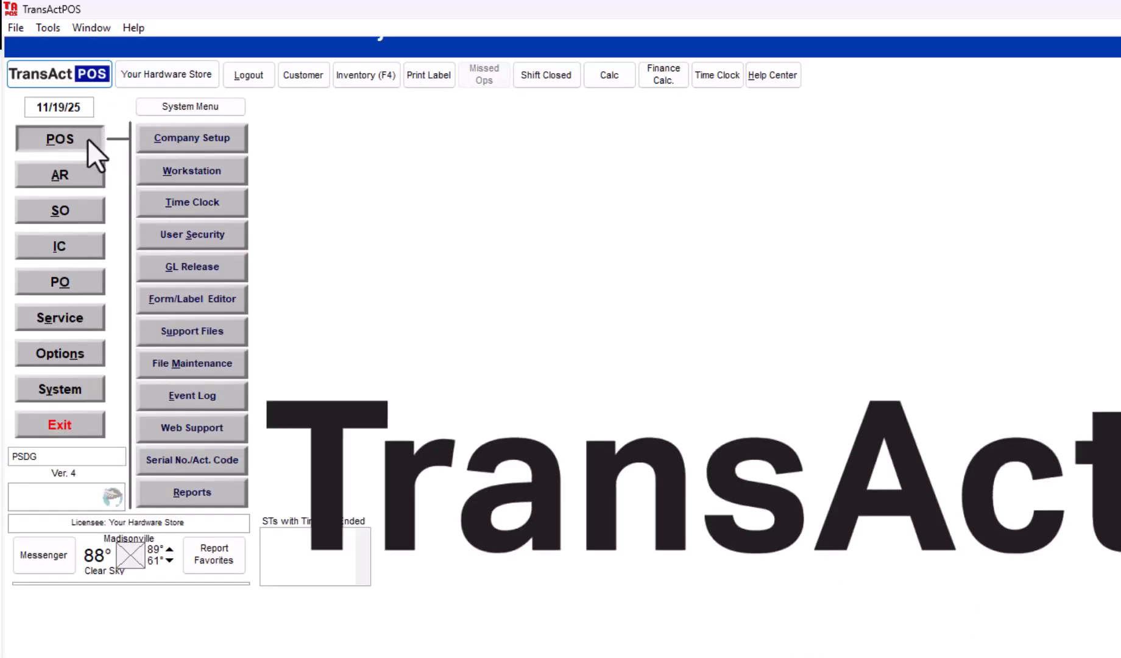
Step: Open POS File Maintenance and log in
left_click(88, 139)
left_click(212, 402)
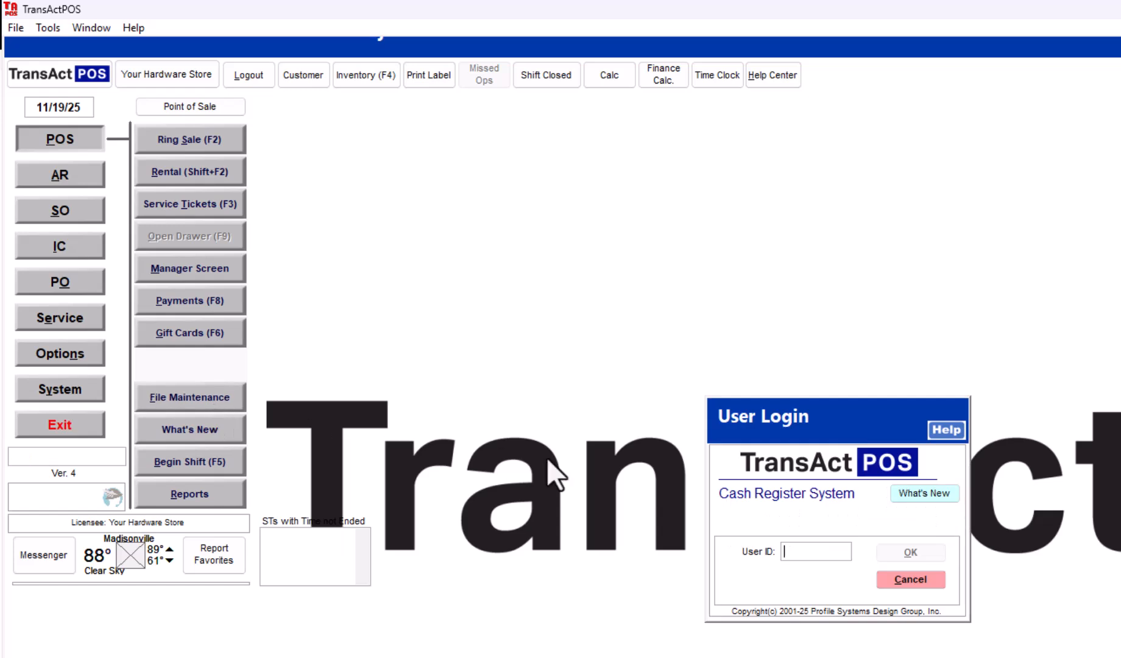
type("1")
key("Return")
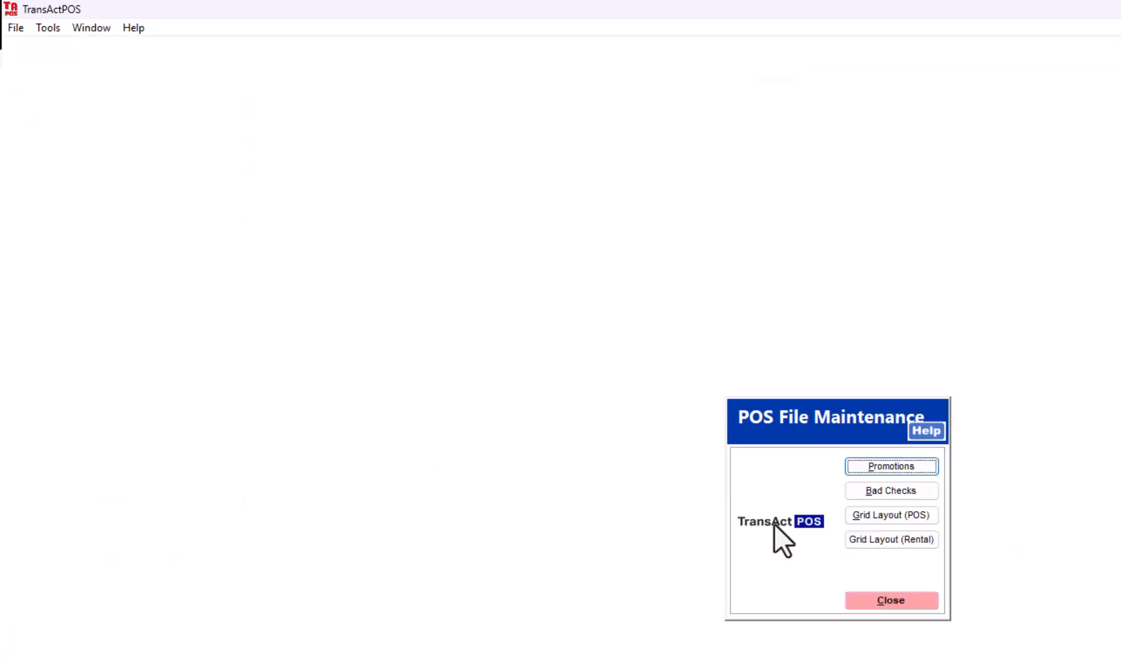
Step: Open the CANNING SALES promotion's details in Promotion Maintenance
left_click(891, 466)
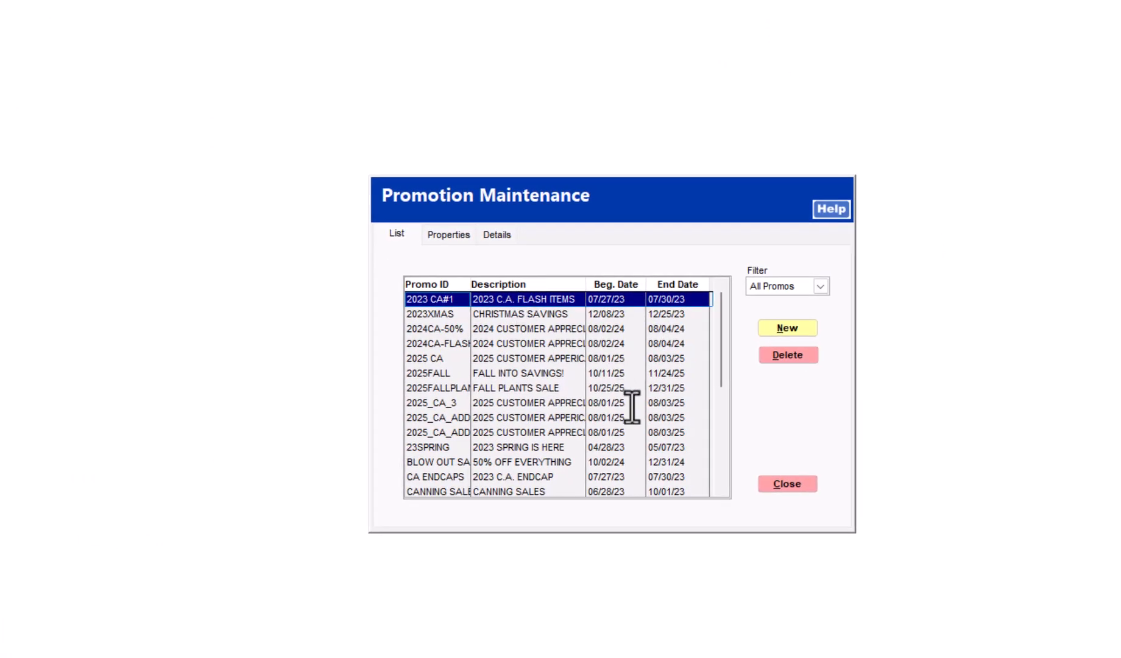
left_click(721, 425)
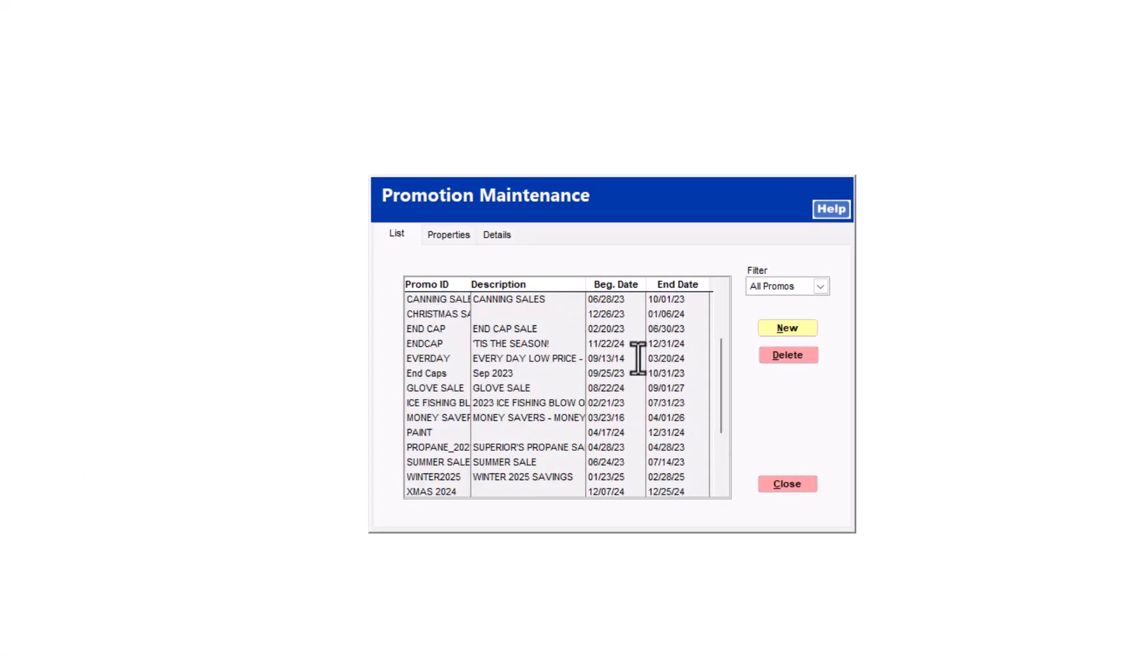
left_click(512, 299)
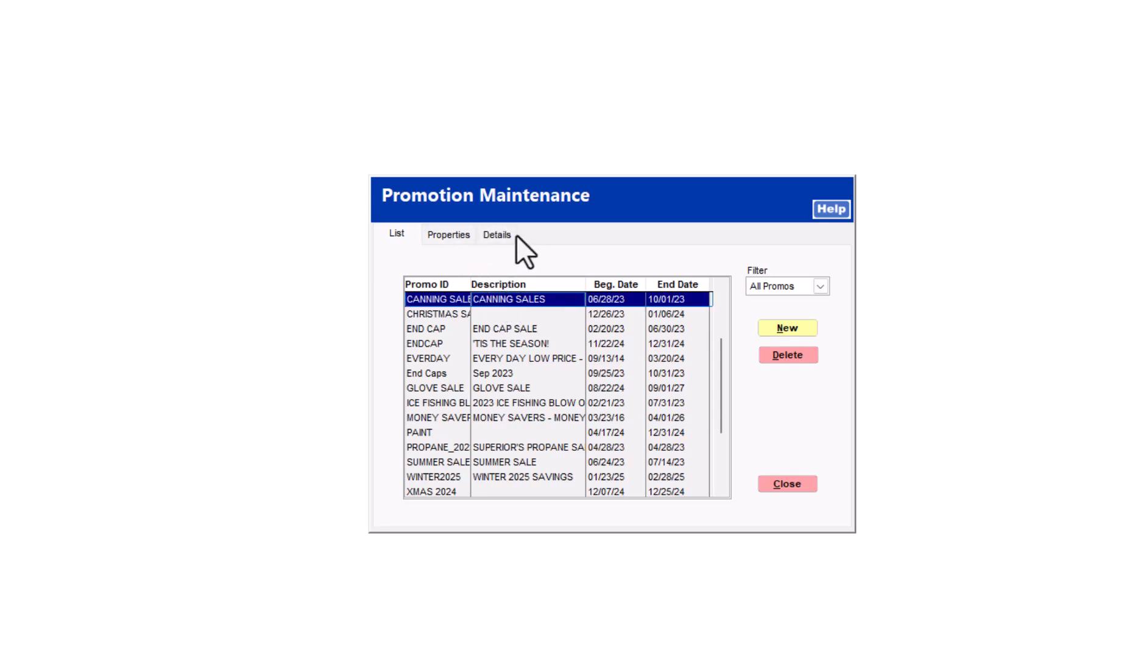
left_click(452, 237)
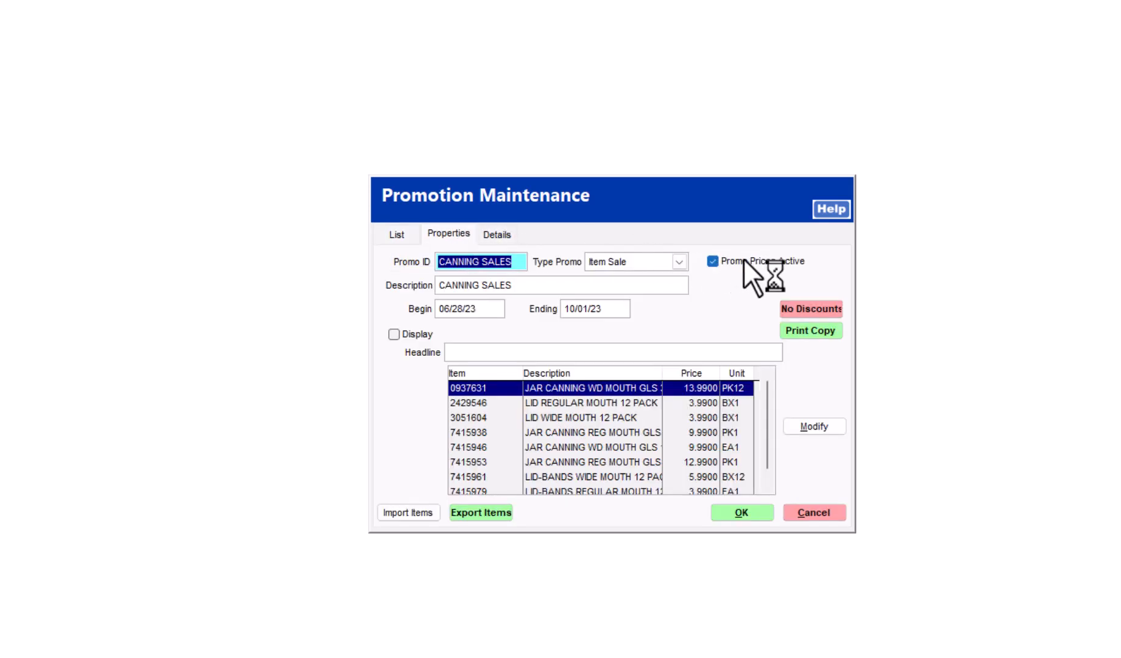
left_click(493, 235)
Step: Print labels at the promo price using the 4X4 label form
left_click(622, 297)
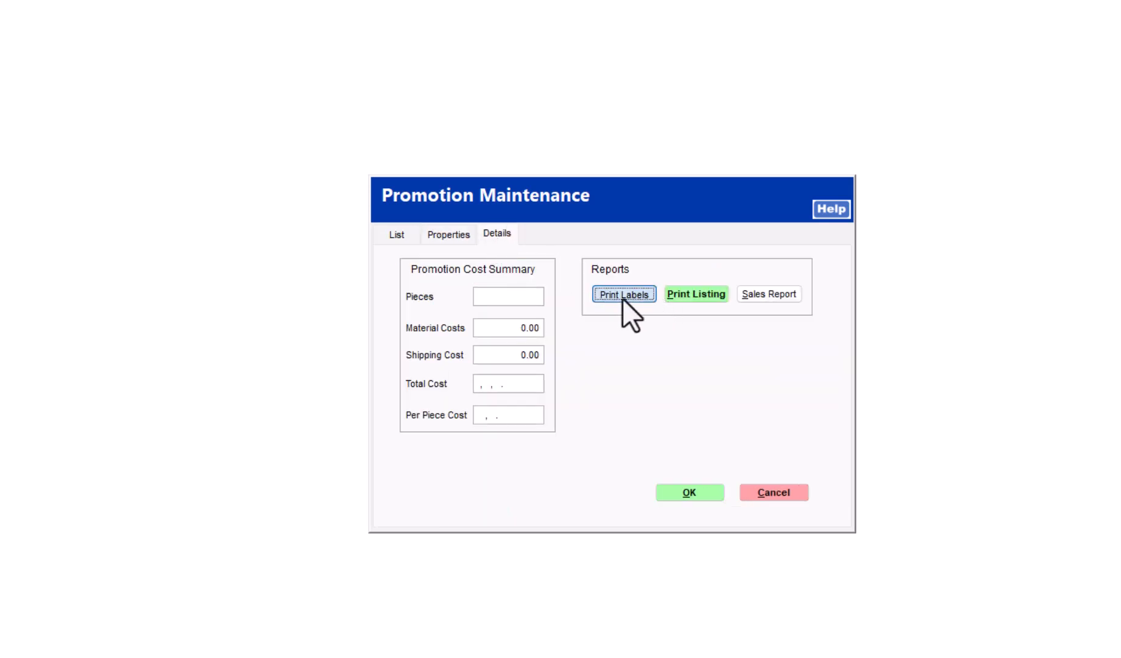
left_click(561, 395)
left_click(640, 318)
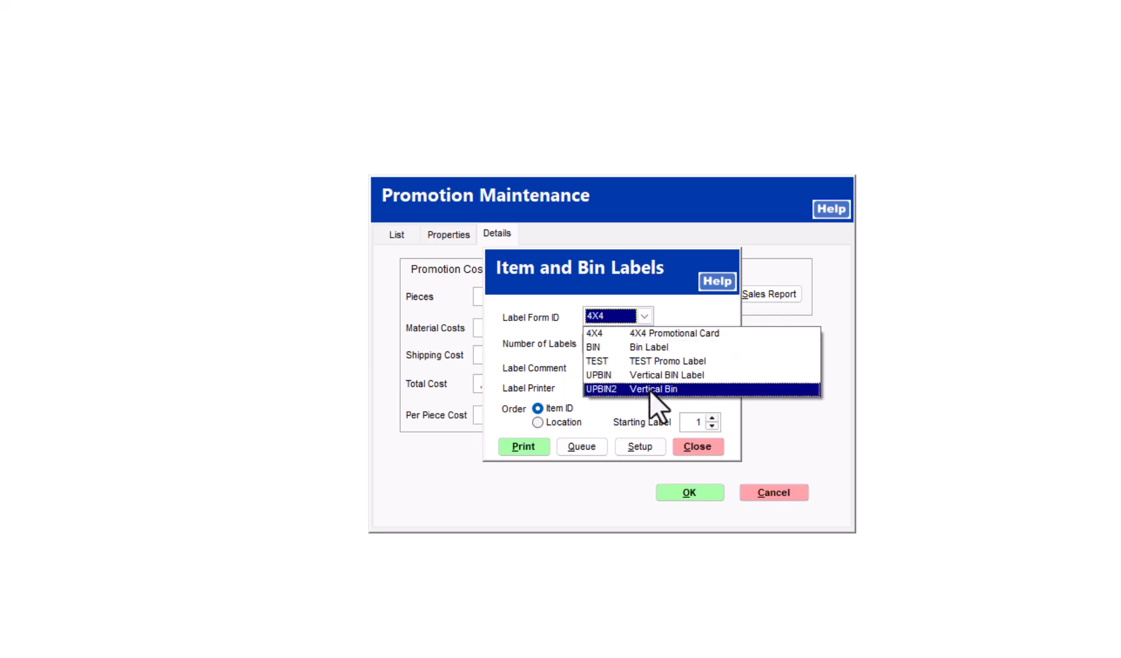
left_click(643, 334)
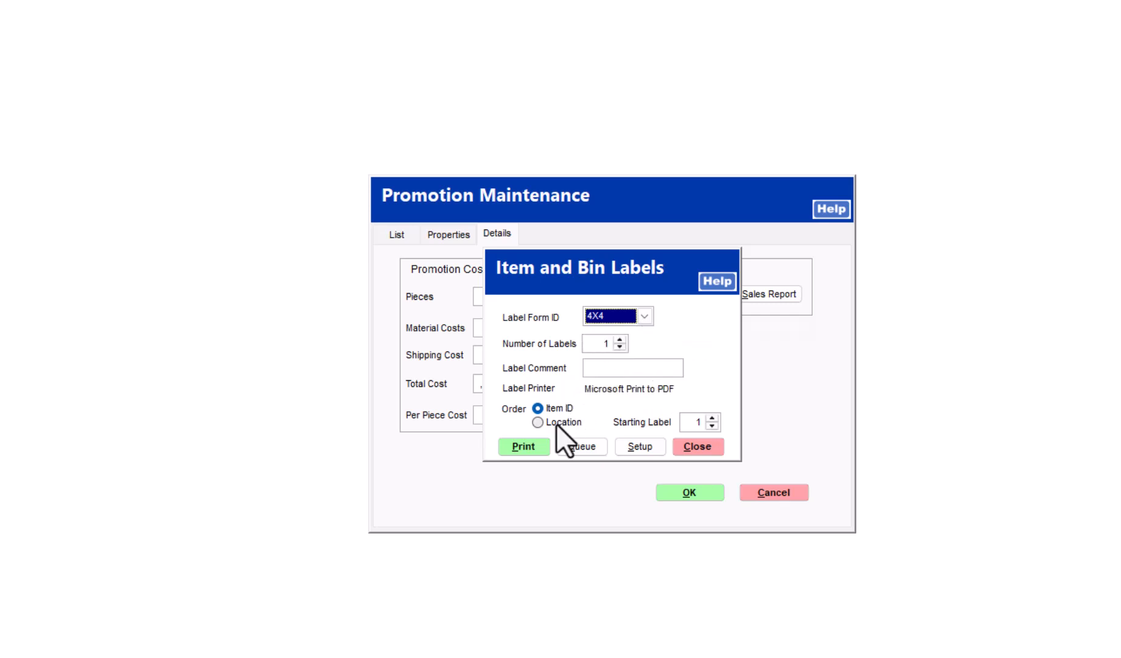